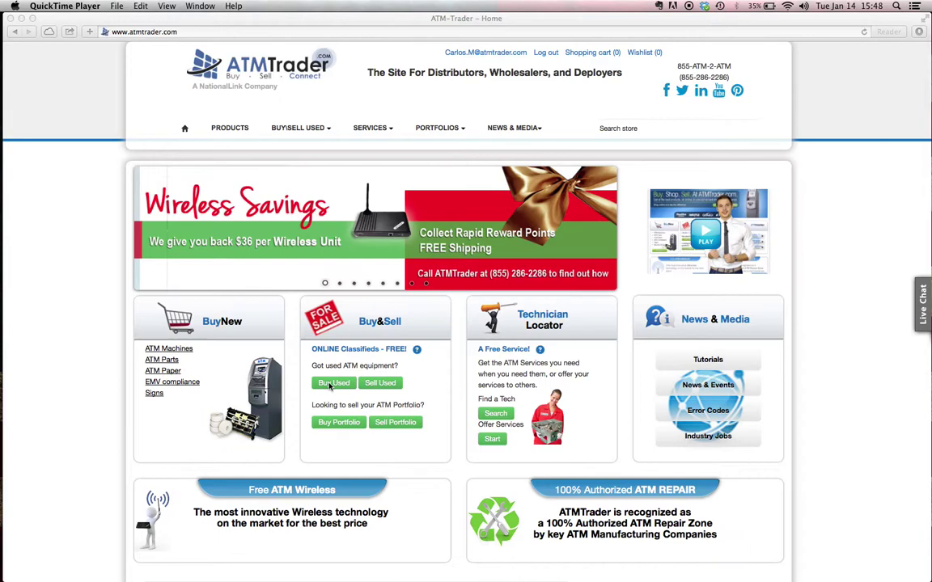
Open the used-equipment for-sale listings and scroll through them.
click(305, 133)
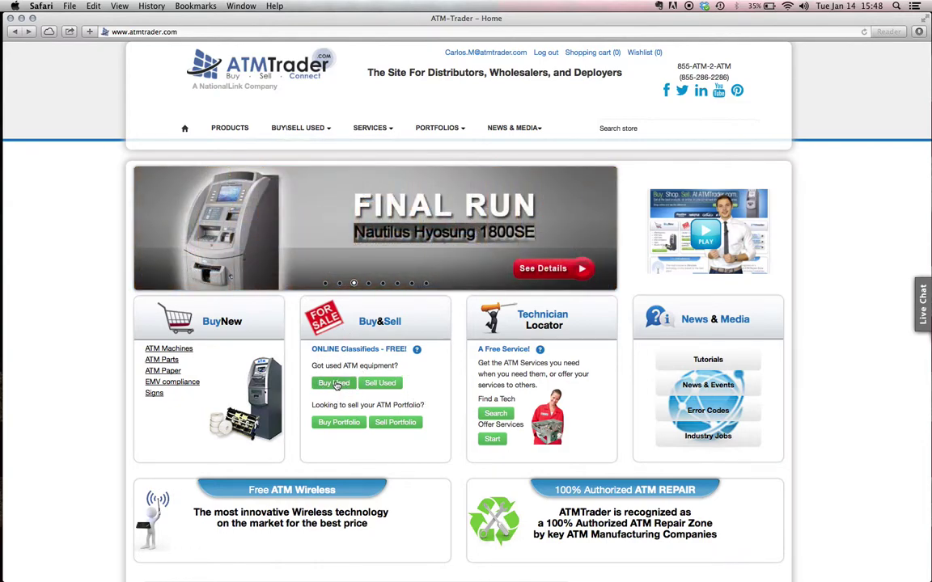
click(335, 383)
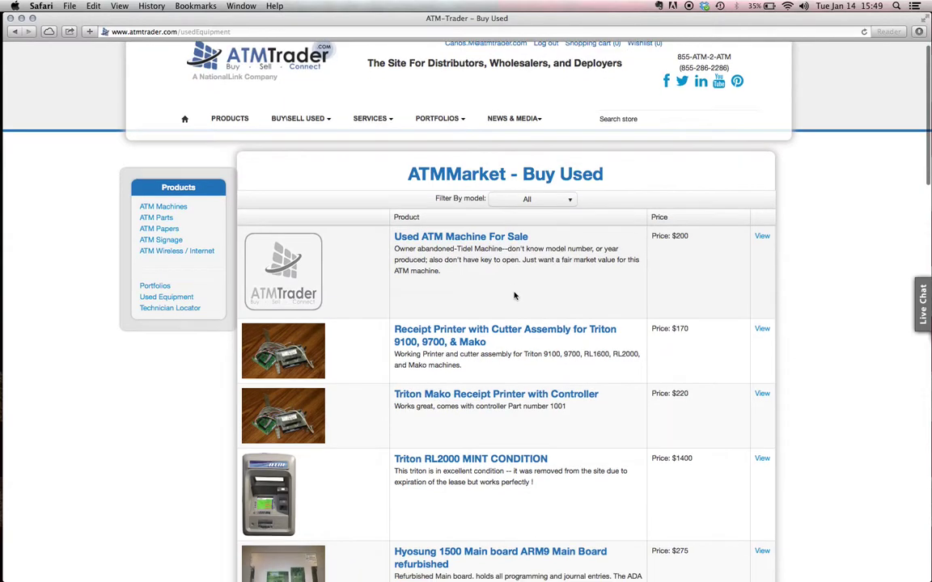
scroll(514, 296, down, 3)
scroll(514, 296, down, 3)
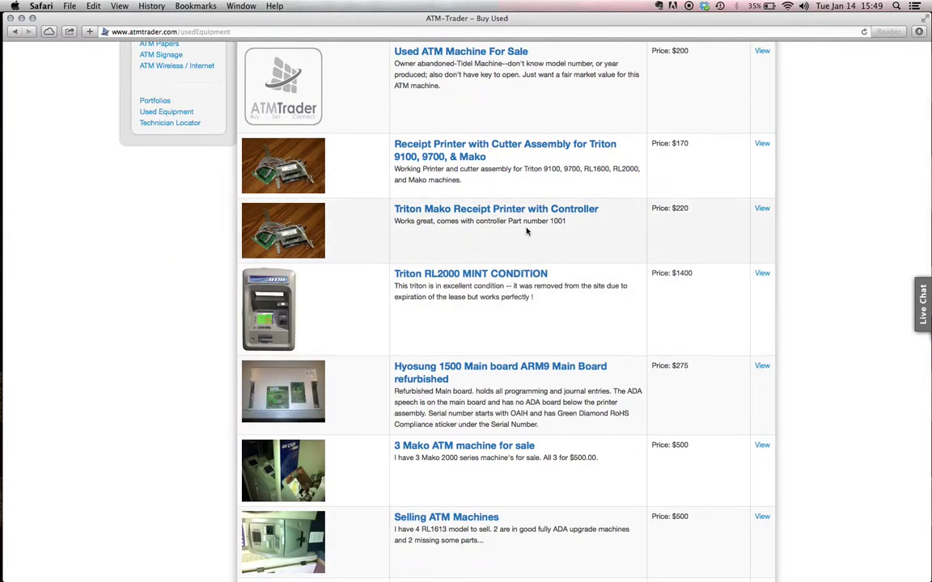
scroll(526, 232, down, 3)
scroll(526, 229, down, 1)
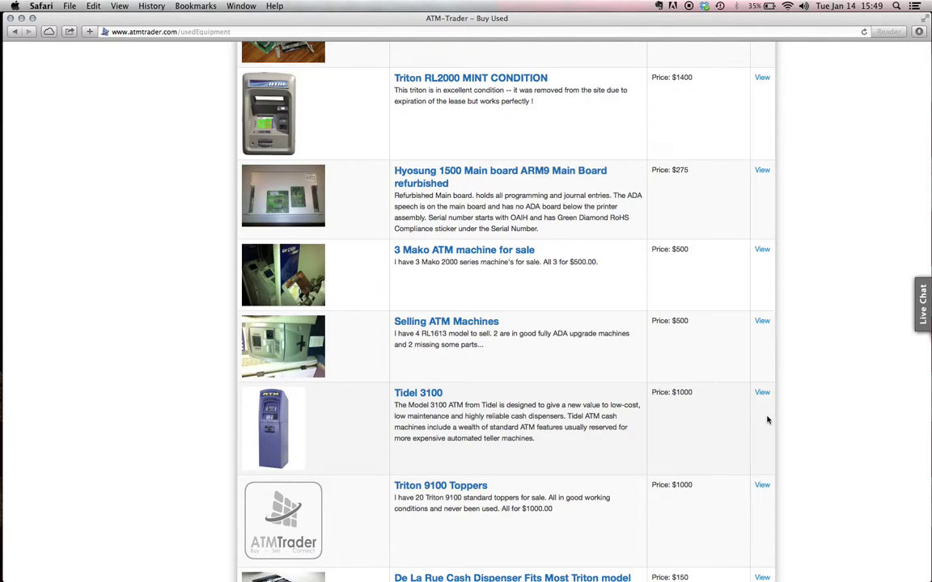
Inspect the Tidel 3100 listing's details, including the seller information.
click(763, 391)
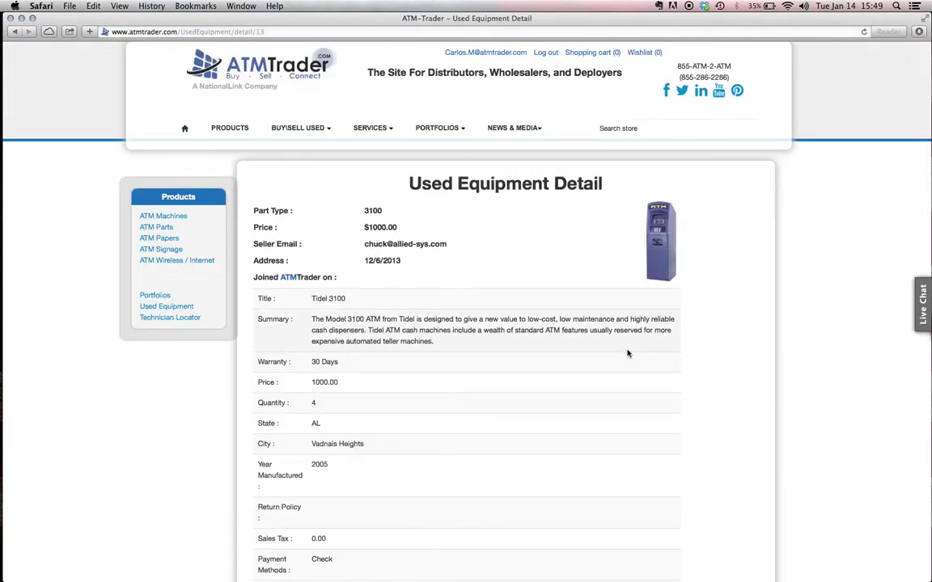
scroll(568, 308, down, 3)
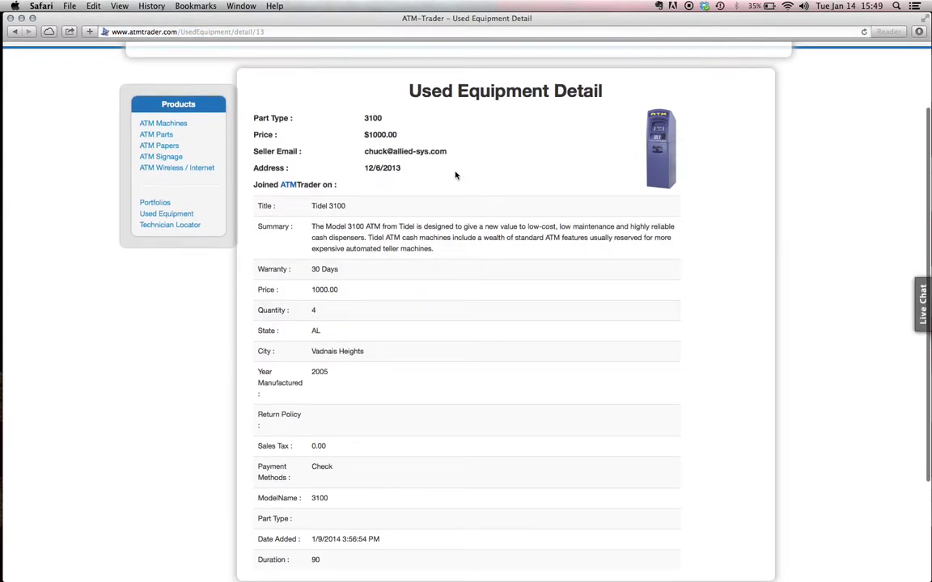
drag(450, 151, 365, 151)
click(408, 170)
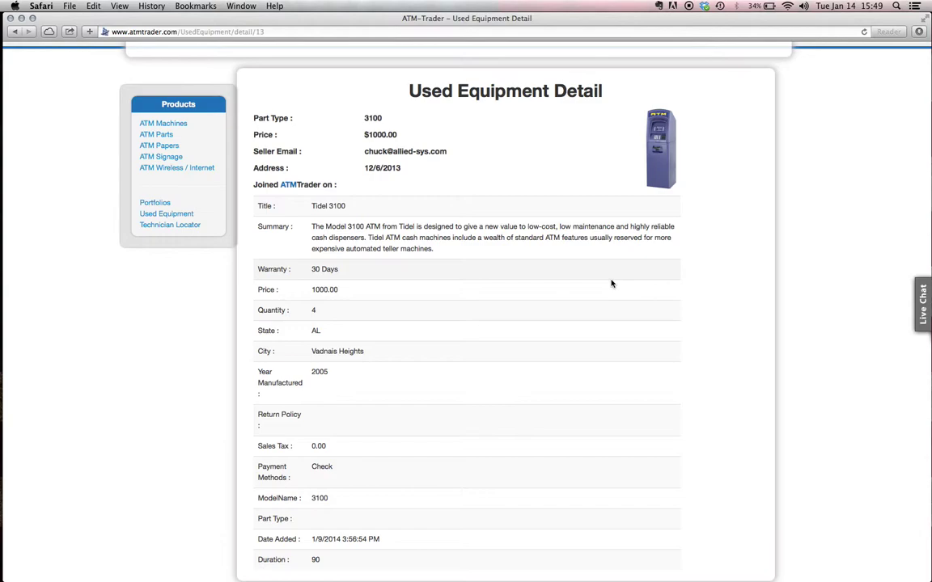
scroll(576, 377, down, 3)
scroll(576, 378, down, 1)
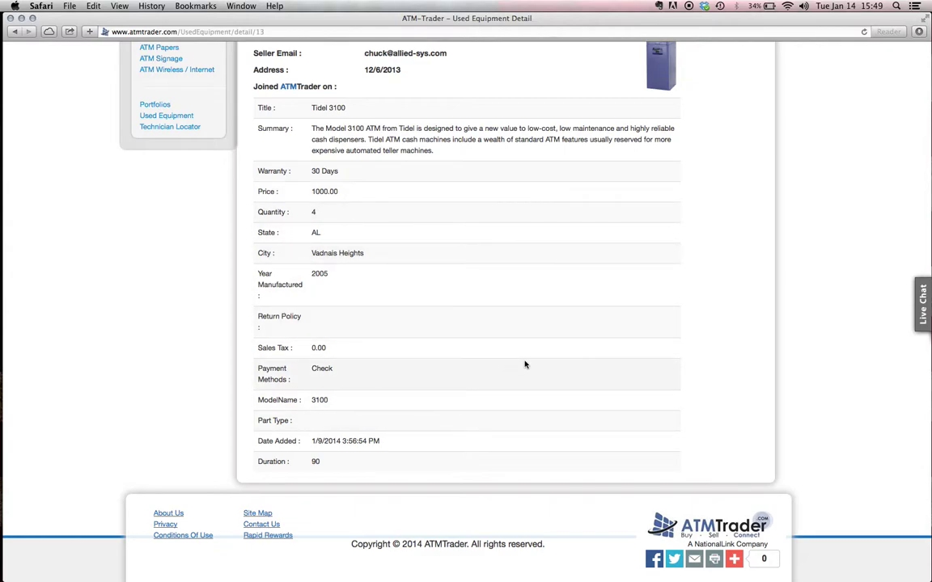
scroll(626, 200, up, 3)
scroll(626, 200, up, 3)
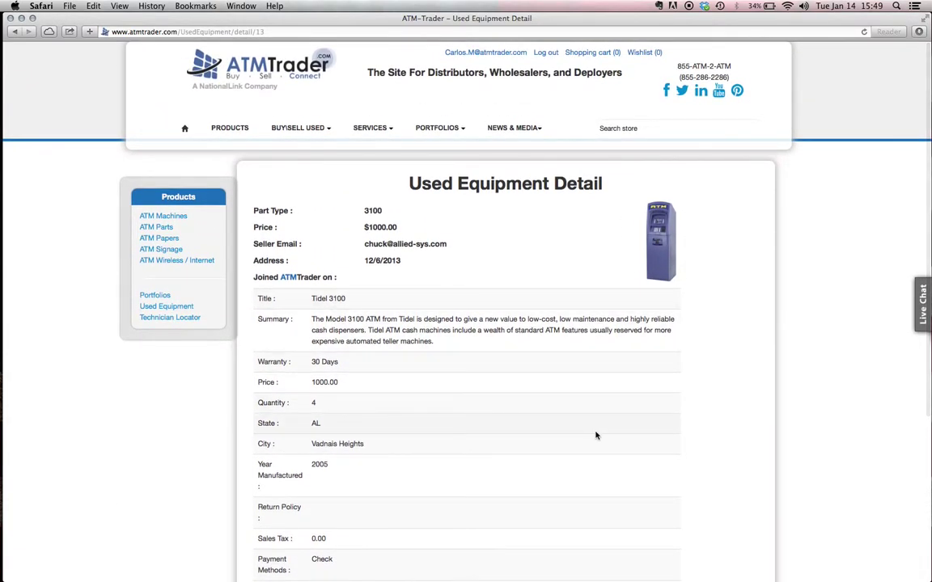
scroll(597, 435, left, 5)
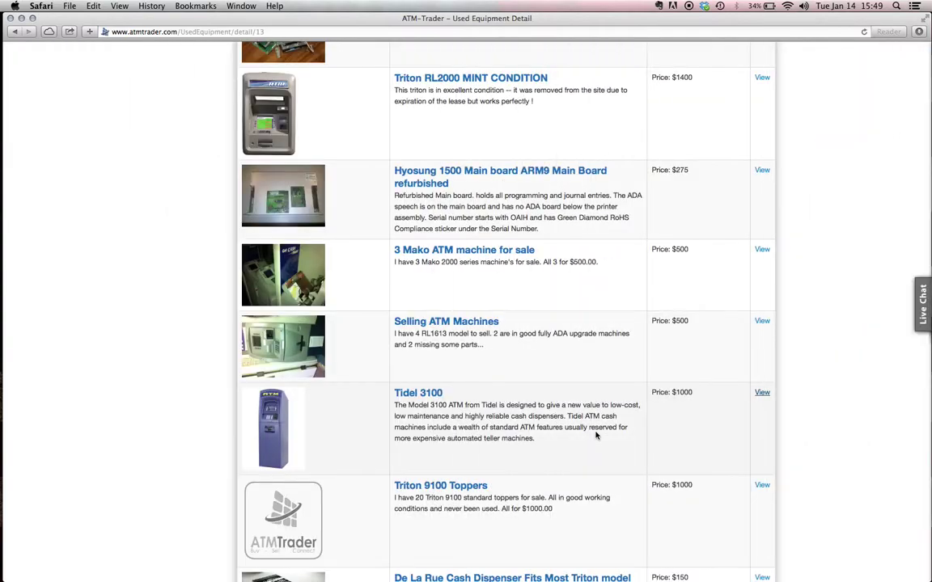
scroll(550, 328, up, 3)
scroll(560, 335, up, 5)
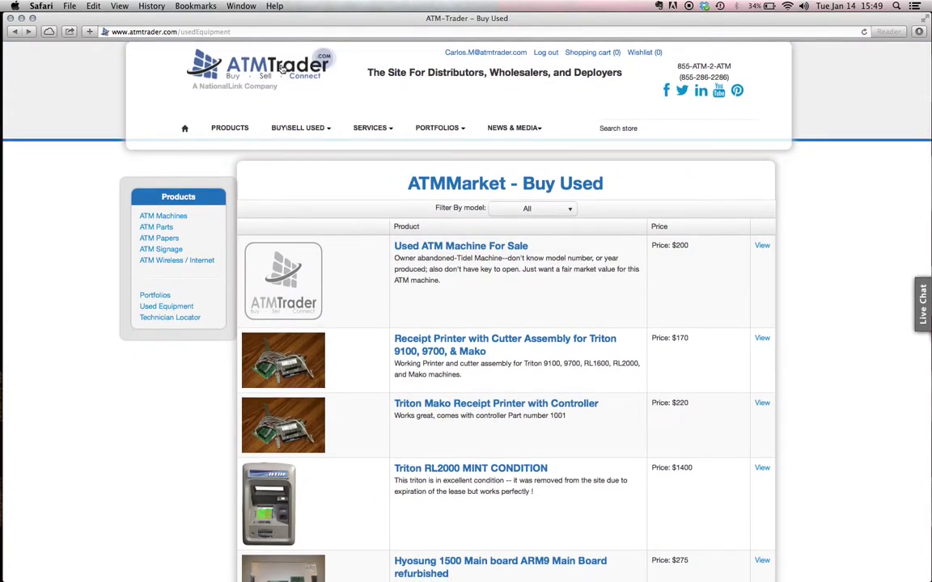
Start a new used-equipment sale listing with category ATM Machine.
click(282, 69)
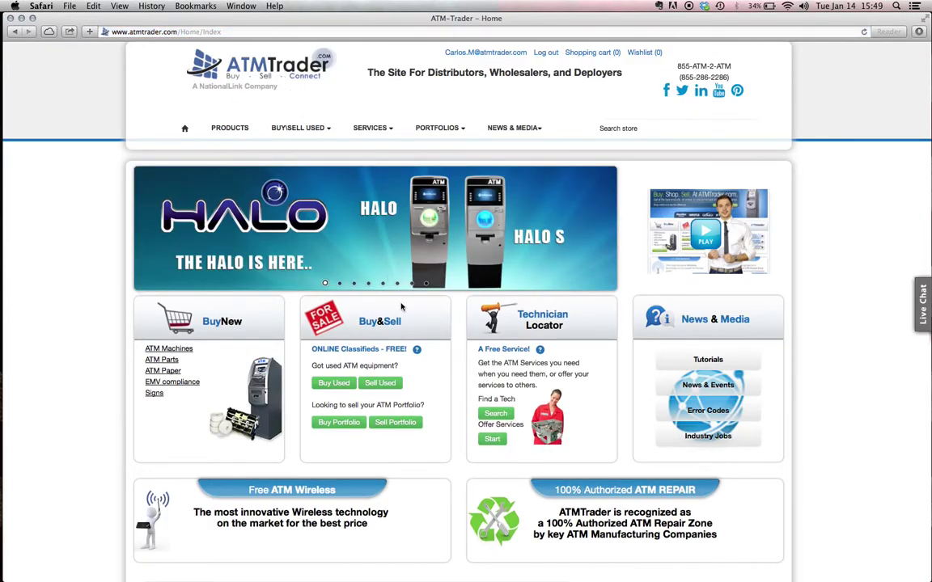
click(322, 134)
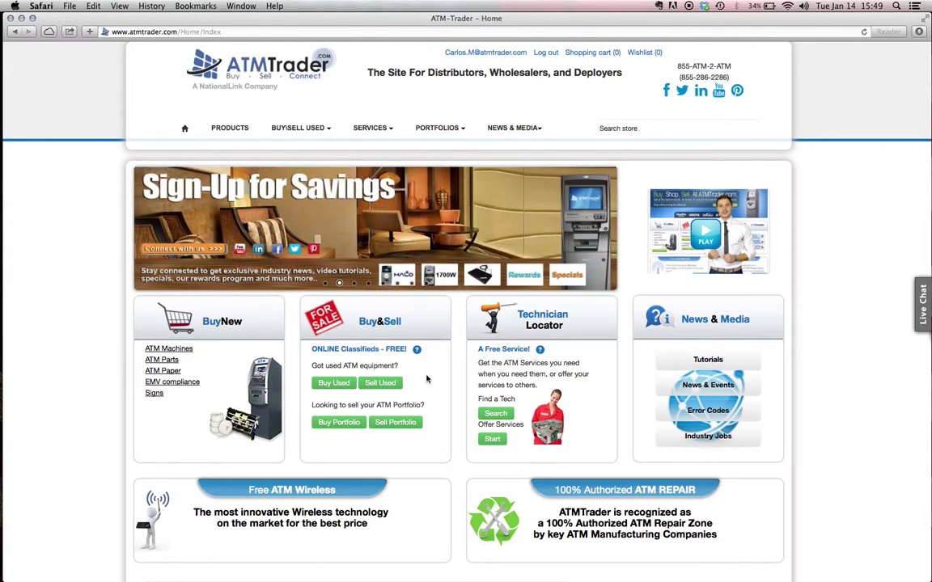
click(394, 385)
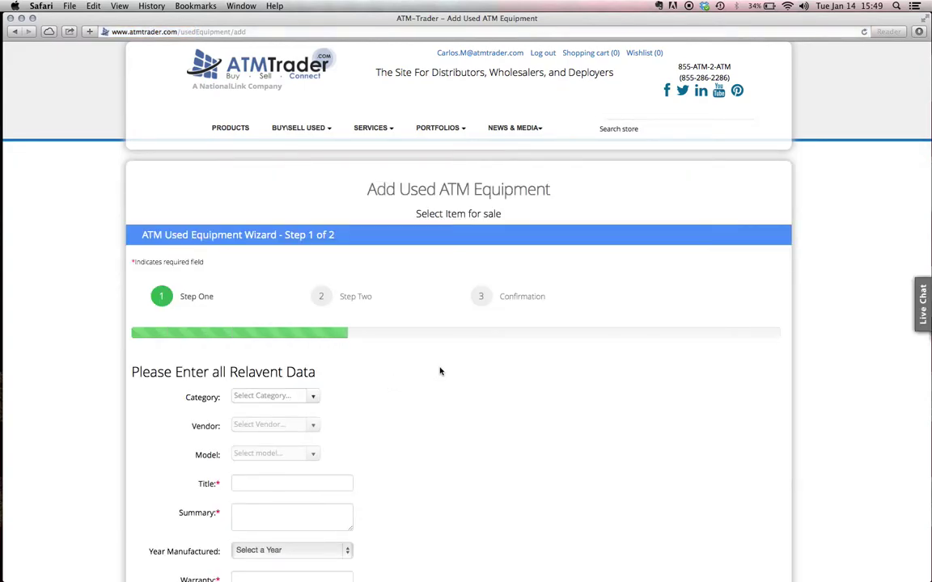
scroll(413, 376, down, 4)
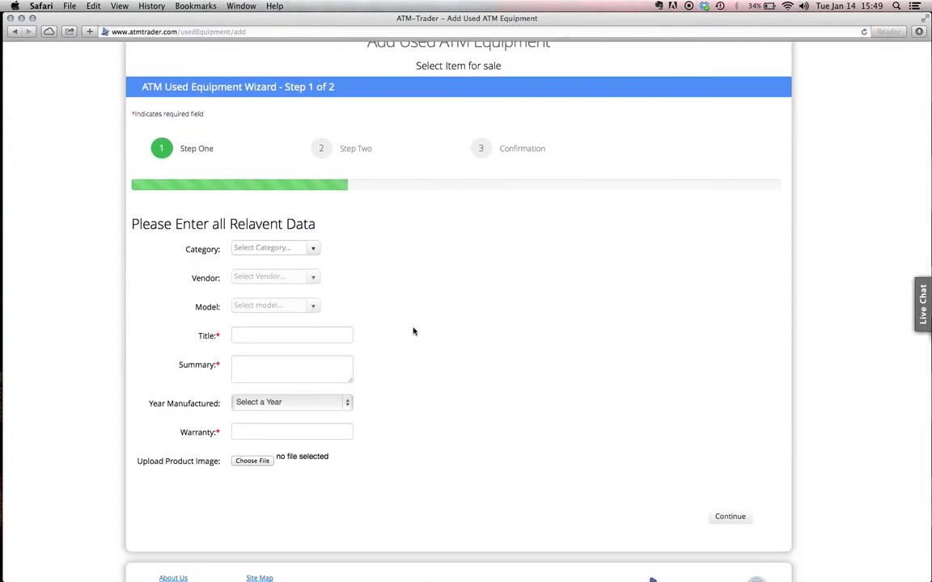
click(314, 250)
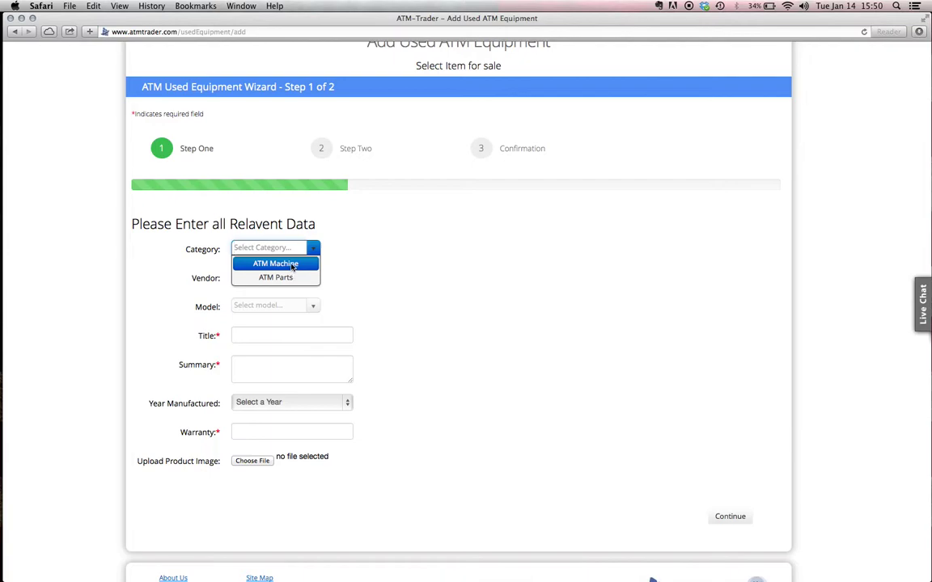
click(291, 265)
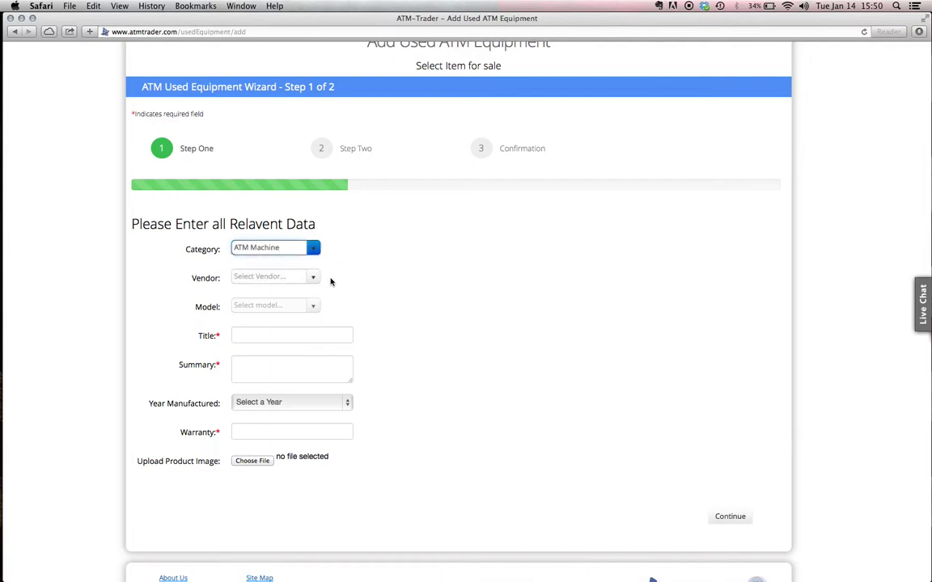
Set the vendor to Tranax, after briefly trying Other with a typed model name.
click(313, 280)
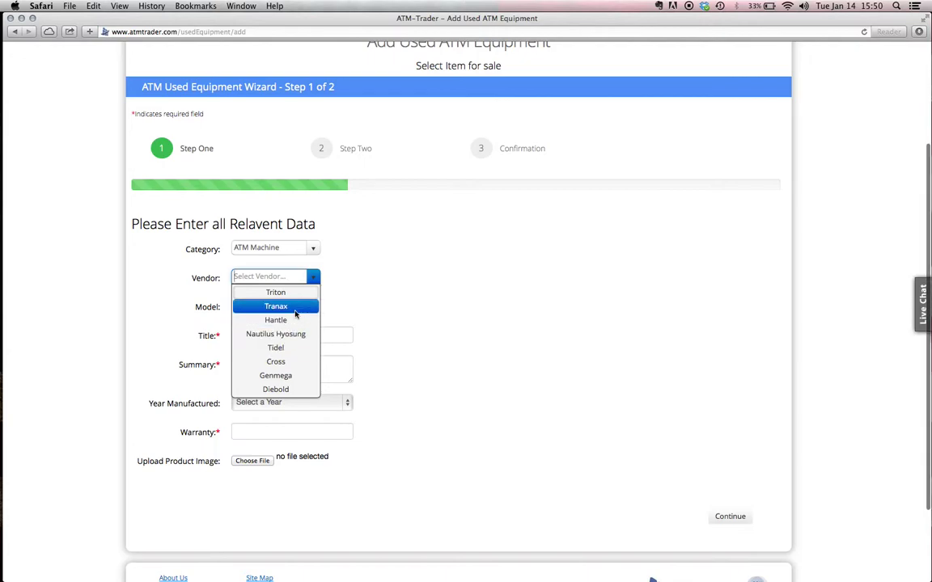
scroll(295, 314, down, 2)
scroll(279, 312, down, 2)
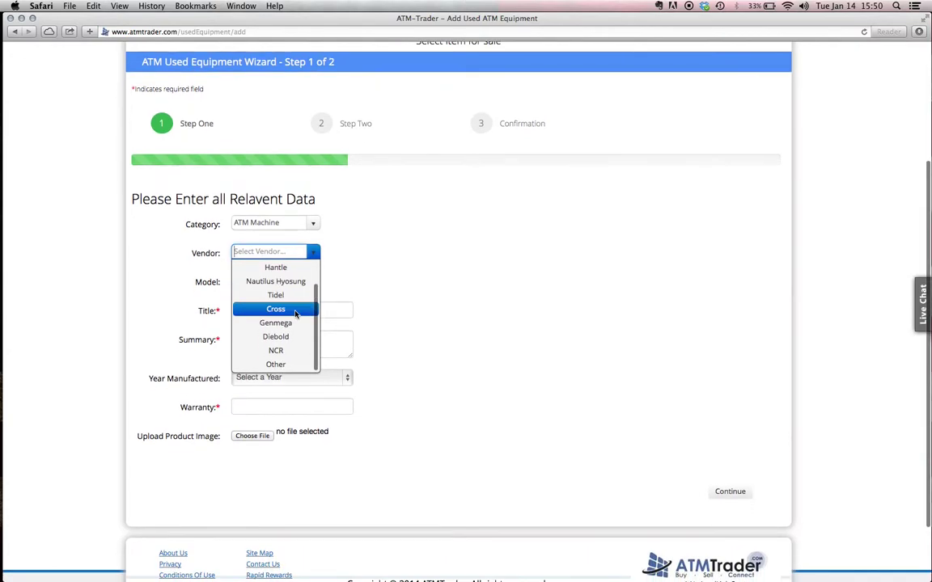
click(279, 364)
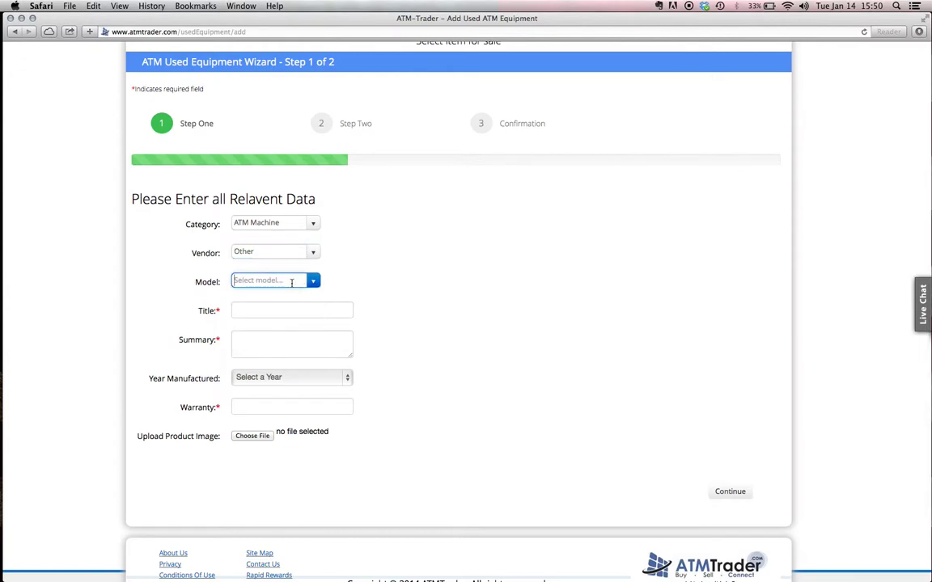
text(WR)
text(G Genesis)
key(BackSpace)
key(BackSpace)
key(BackSpace)
key(BackSpace)
click(312, 252)
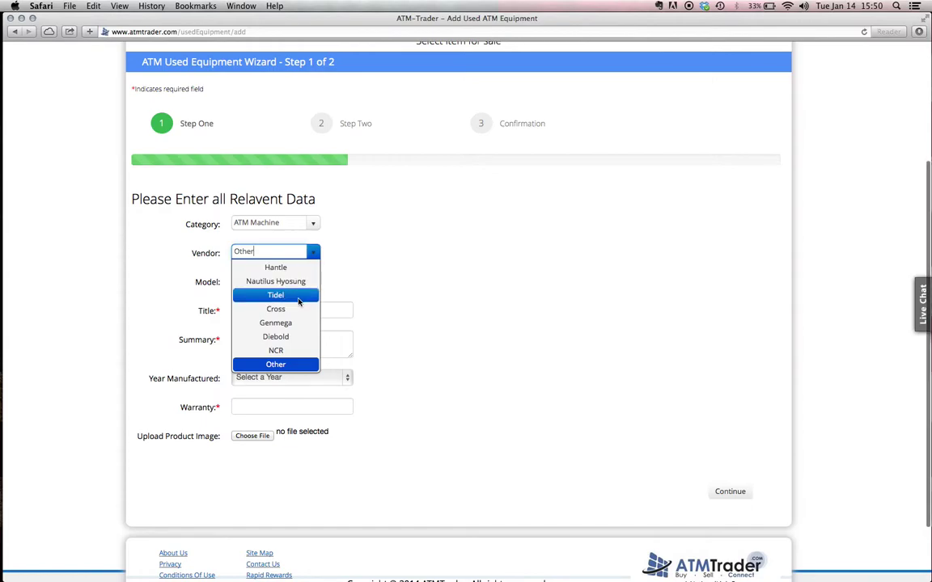
scroll(298, 300, up, 2)
scroll(297, 299, up, 1)
click(297, 295)
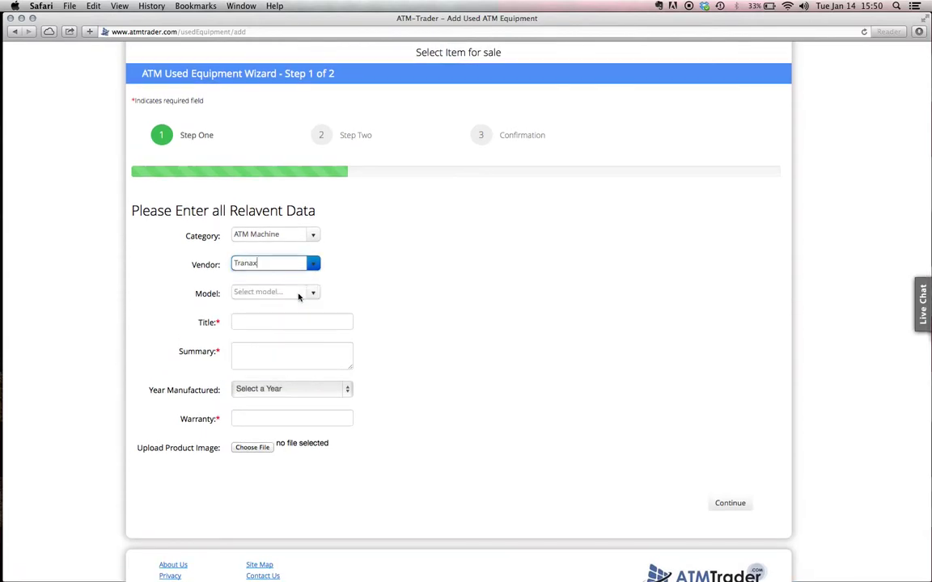
Choose MB1500 from the Tranax model list.
click(313, 294)
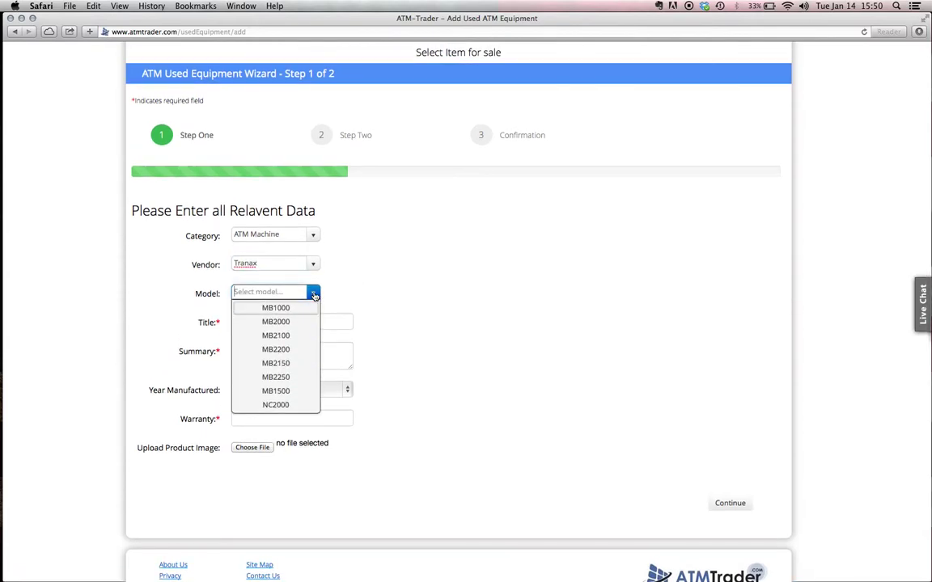
scroll(296, 350, down, 1)
scroll(296, 349, down, 1)
scroll(295, 351, down, 1)
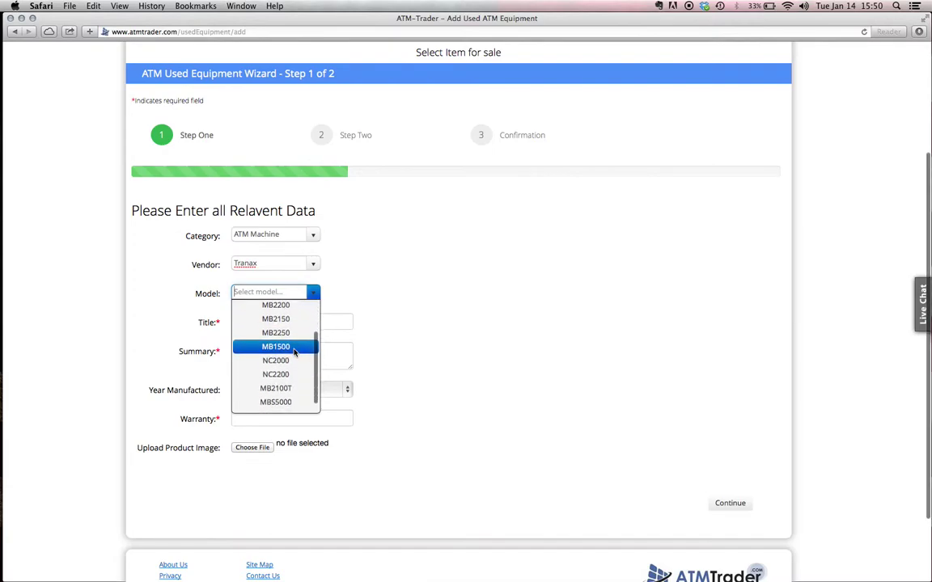
click(294, 348)
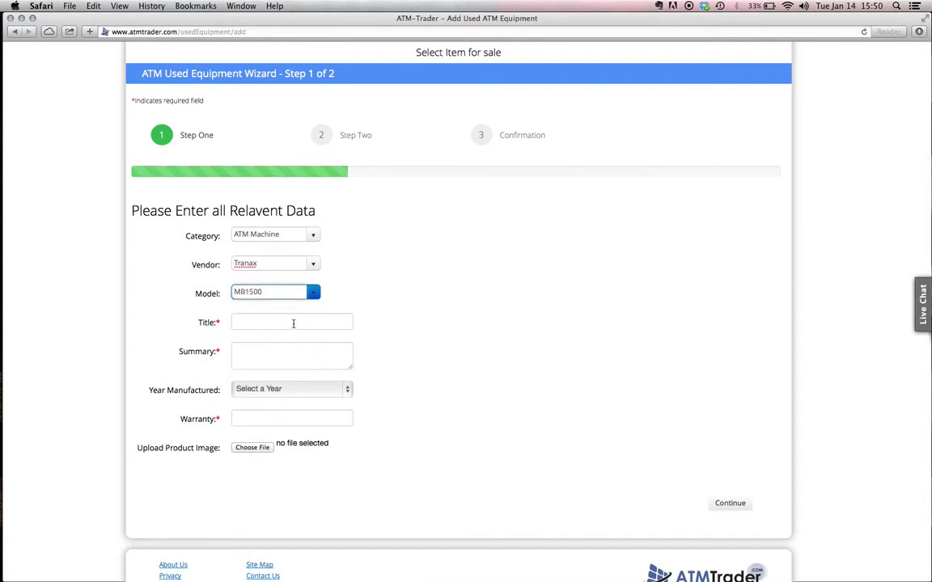
Enter title 'MB1500 For Sale' and a summary of Good Condition, Used, Latest software.
click(294, 323)
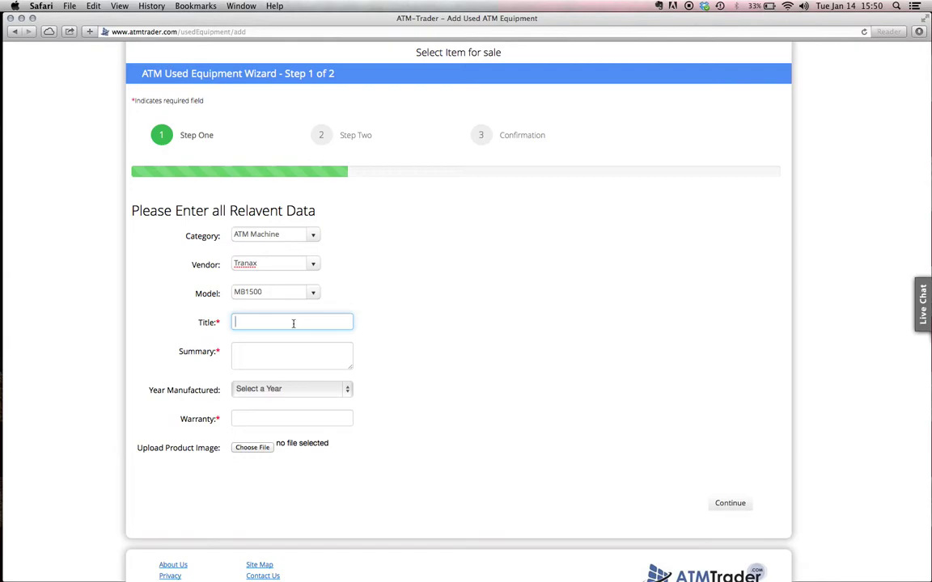
text(MB)
text(1500 )
text(For Sale)
key(Tab)
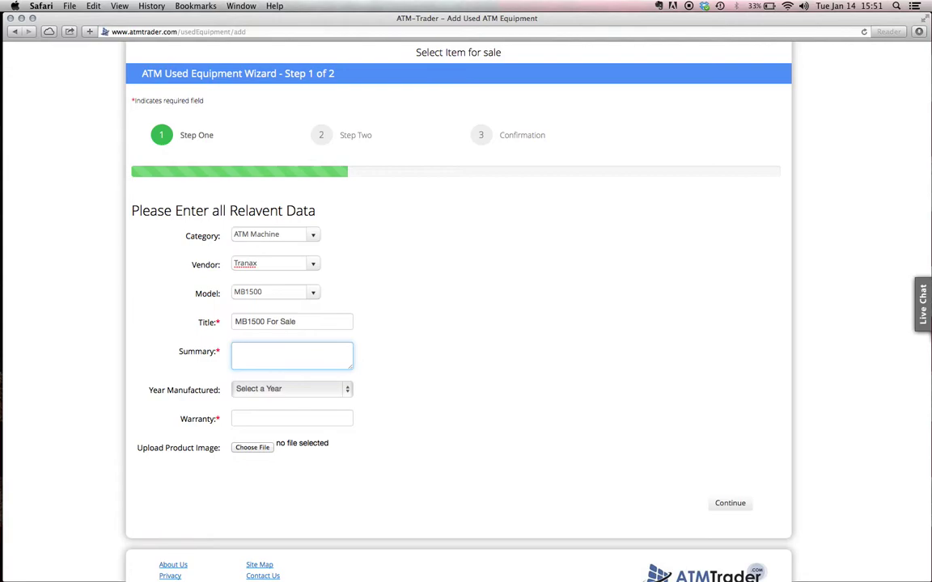
text(Good Condition)
key(BackSpace)
text(uSe)
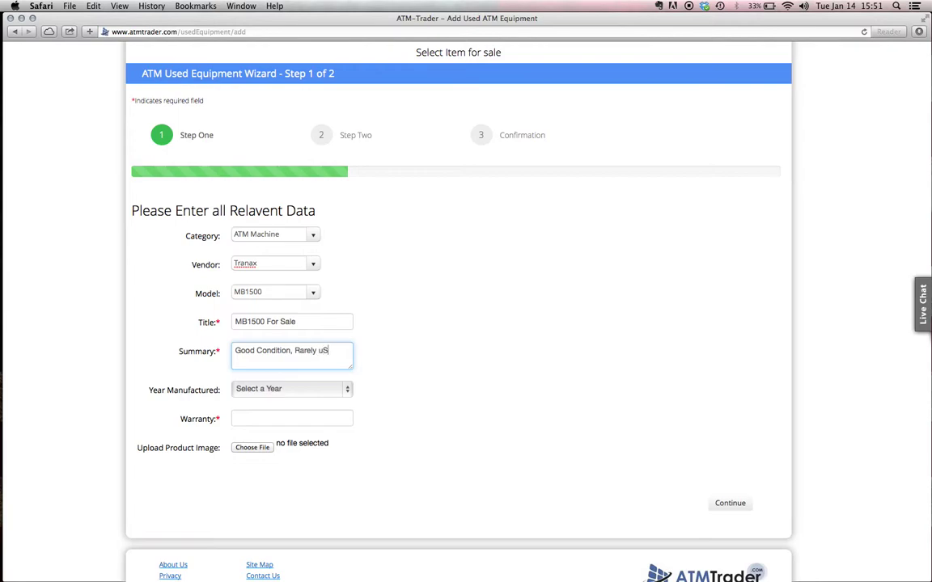
key(BackSpace)
key(BackSpace)
text(Used, la)
text(test sof)
text(twar)
click(237, 362)
key(BackSpace)
text(L)
Choose 2004 as the year manufactured.
click(394, 377)
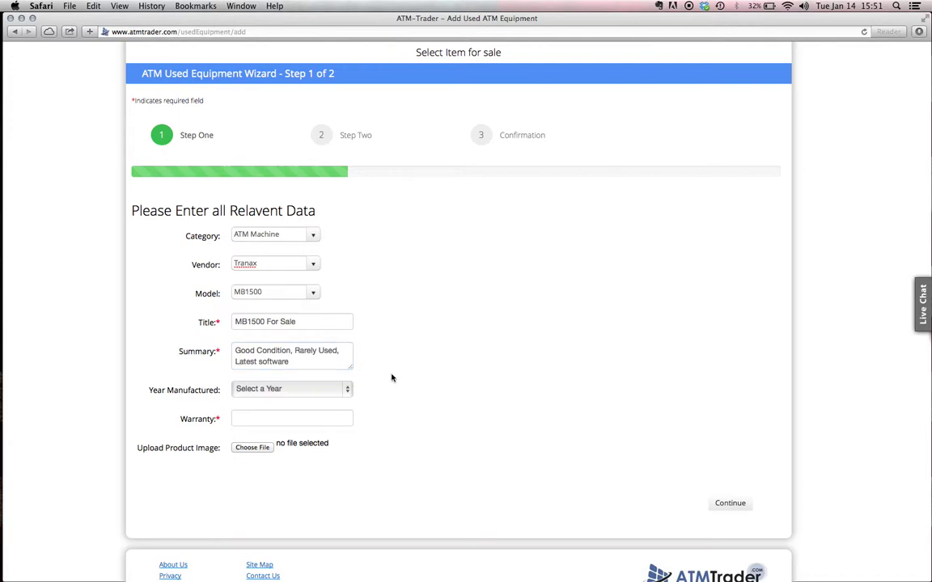
click(348, 389)
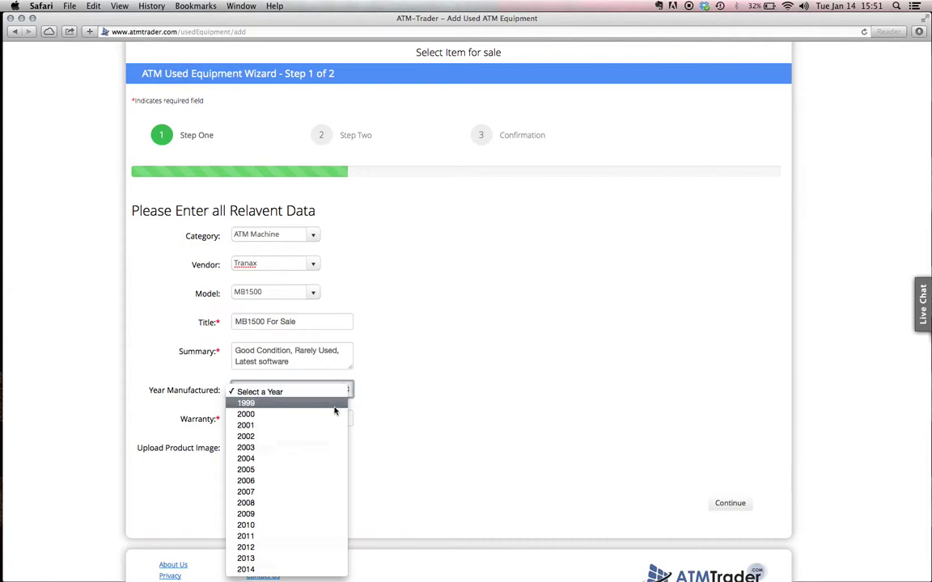
click(310, 458)
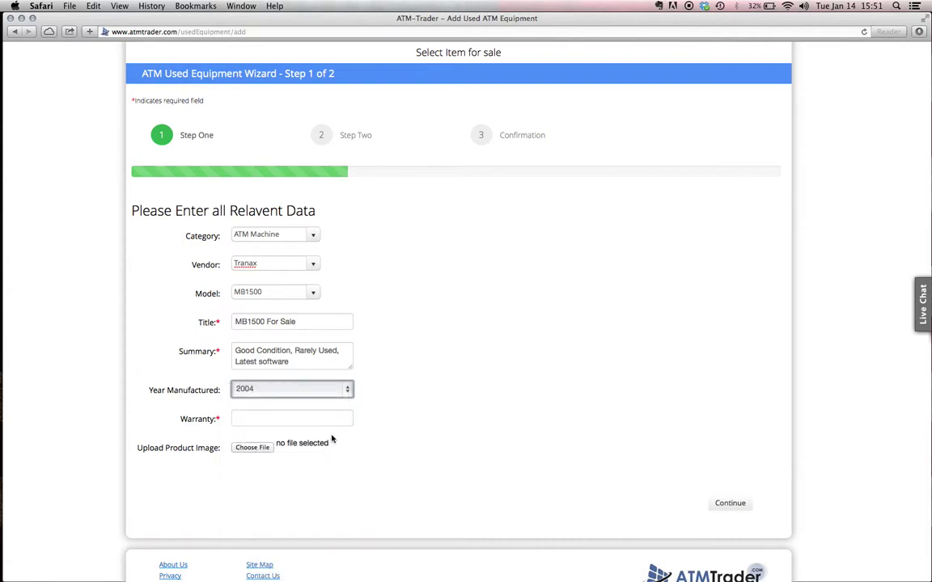
Enter '30 Day Warranty - Service' as the warranty, replacing a first manufacturer-warranty draft.
click(336, 415)
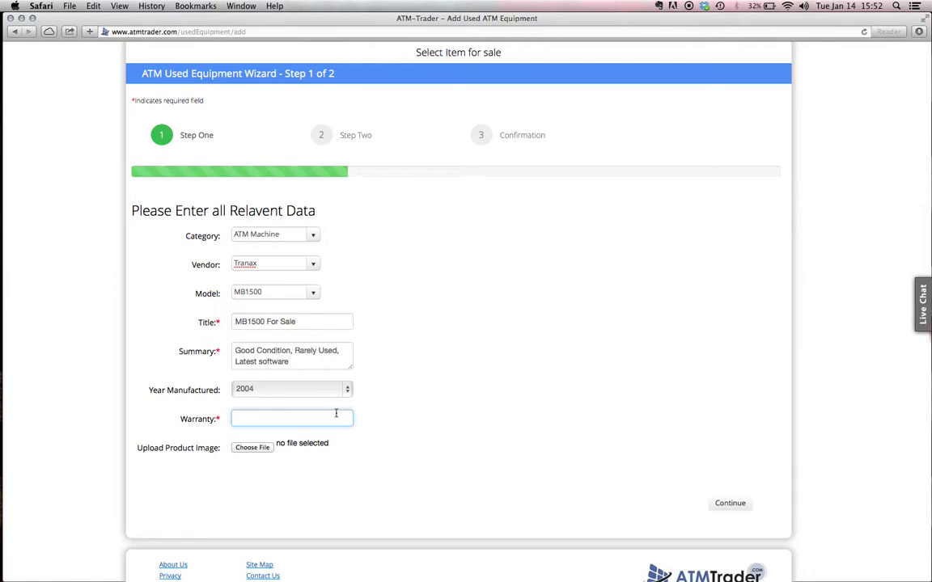
text(Manufactur)
text(er warr)
text(anty valid )
text(- 6)
text( months)
key(BackSpace)
key(BackSpace)
key(BackSpace)
key(BackSpace)
key(BackSpace)
key(BackSpace)
key(BackSpace)
key(BackSpace)
key(BackSpace)
key(BackSpace)
key(BackSpace)
key(BackSpace)
key(BackSpace)
key(BackSpace)
key(BackSpace)
key(BackSpace)
key(BackSpace)
key(BackSpace)
key(BackSpace)
key(BackSpace)
key(BackSpace)
key(BackSpace)
text(30 Day )
text(Warranty)
text( - Serv)
text(ice)
click(459, 339)
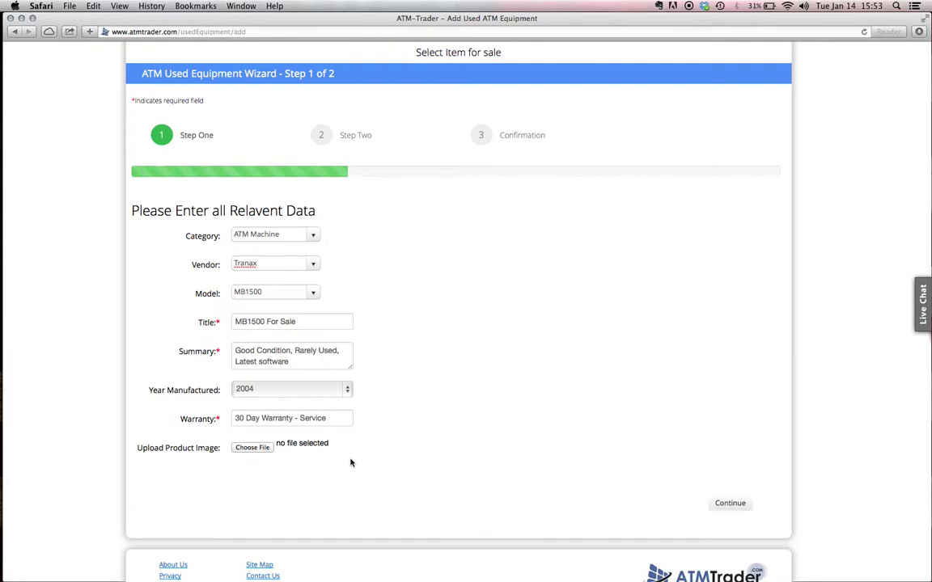
Attach the tranax_mini image from the Downloads folder as the product image.
click(247, 448)
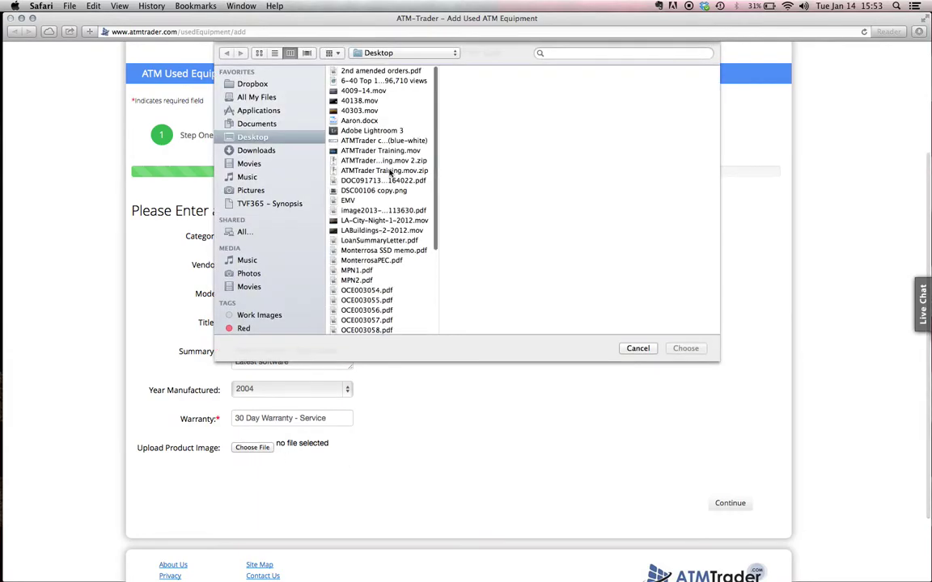
click(273, 152)
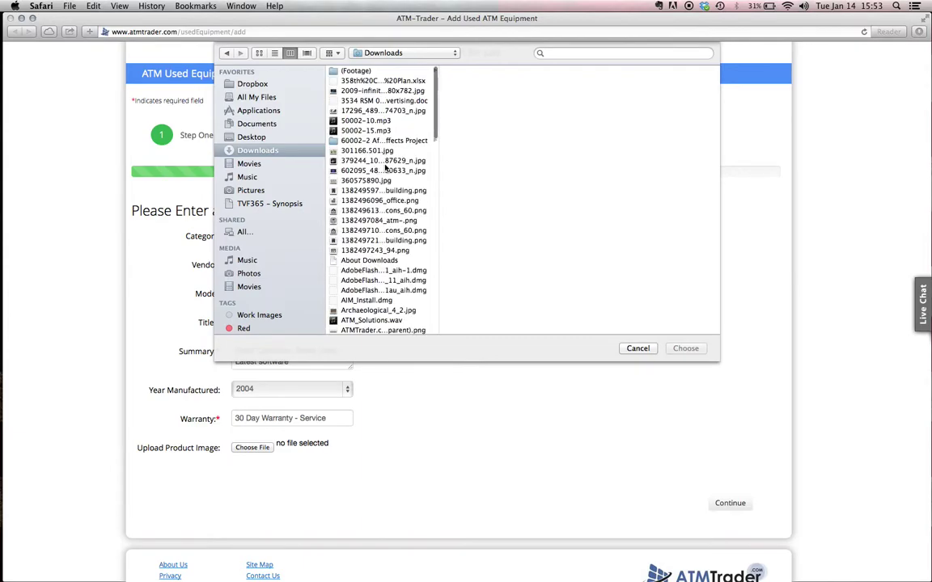
scroll(380, 169, down, 3)
scroll(385, 166, down, 3)
scroll(380, 210, down, 5)
scroll(368, 275, down, 5)
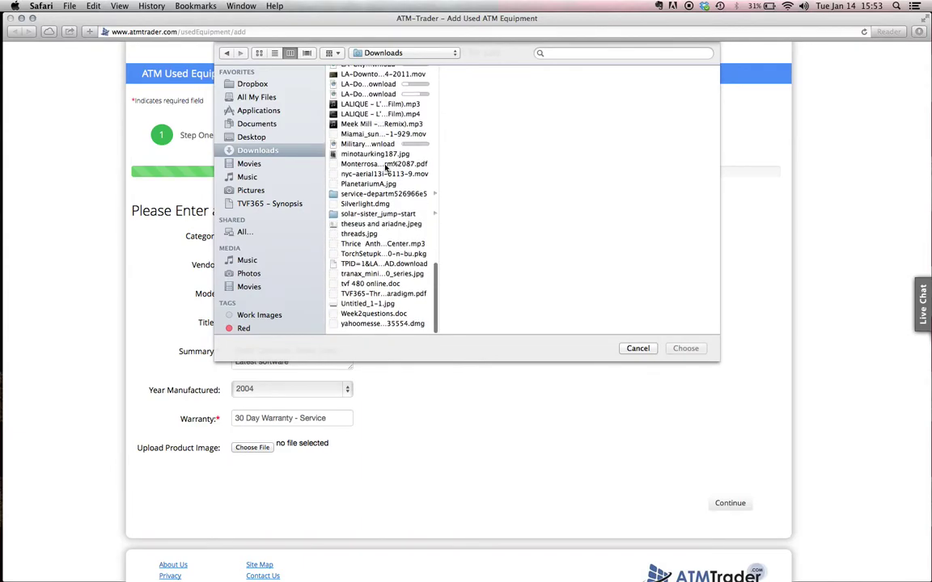
scroll(366, 281, down, 3)
click(366, 280)
key(Return)
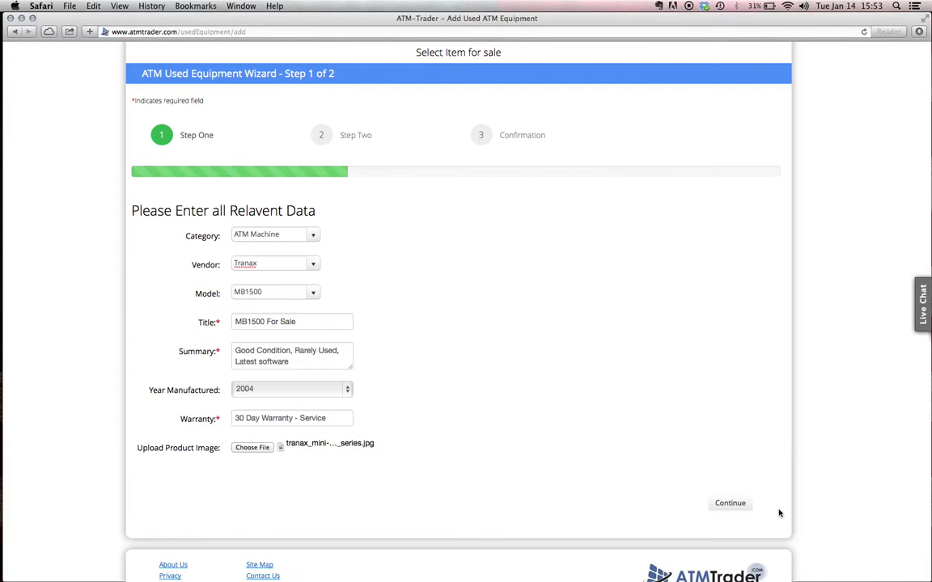
On step two, set price 500, quantity 1 and listing duration 90 Days.
click(722, 503)
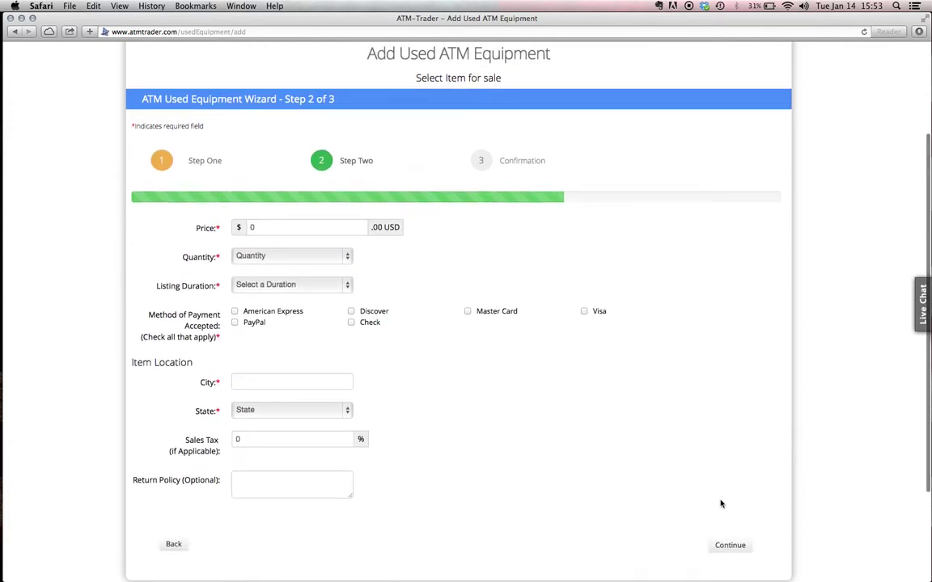
click(277, 226)
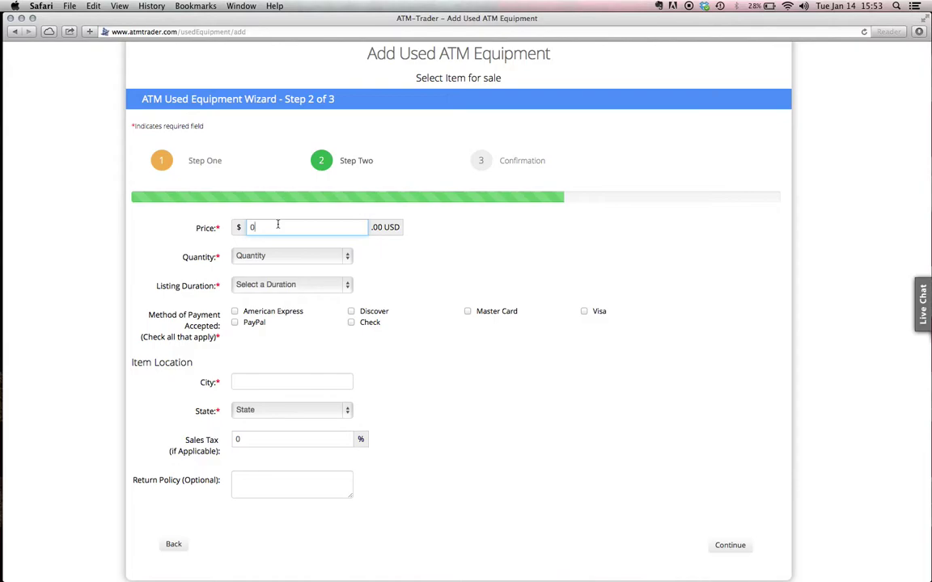
key(BackSpace)
text(500)
click(347, 257)
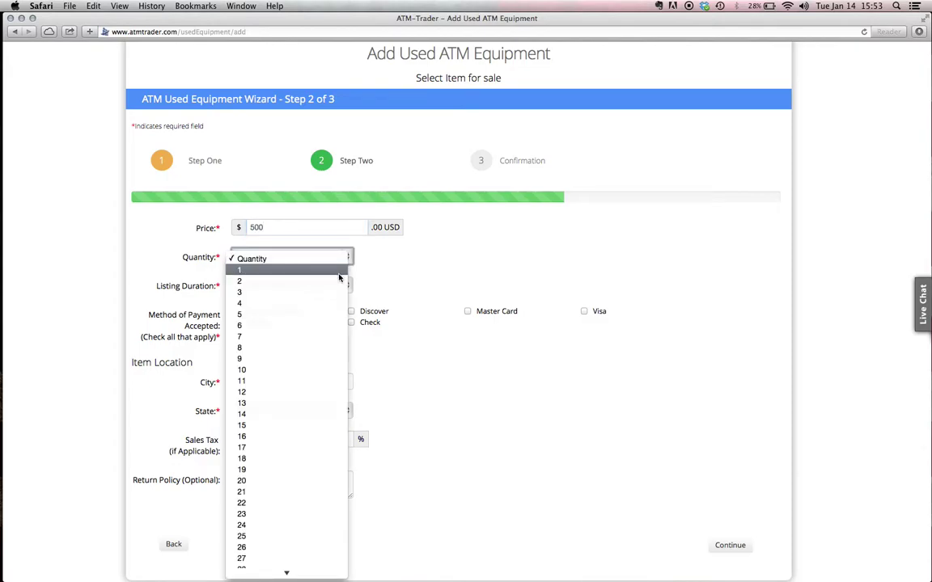
click(340, 270)
click(350, 287)
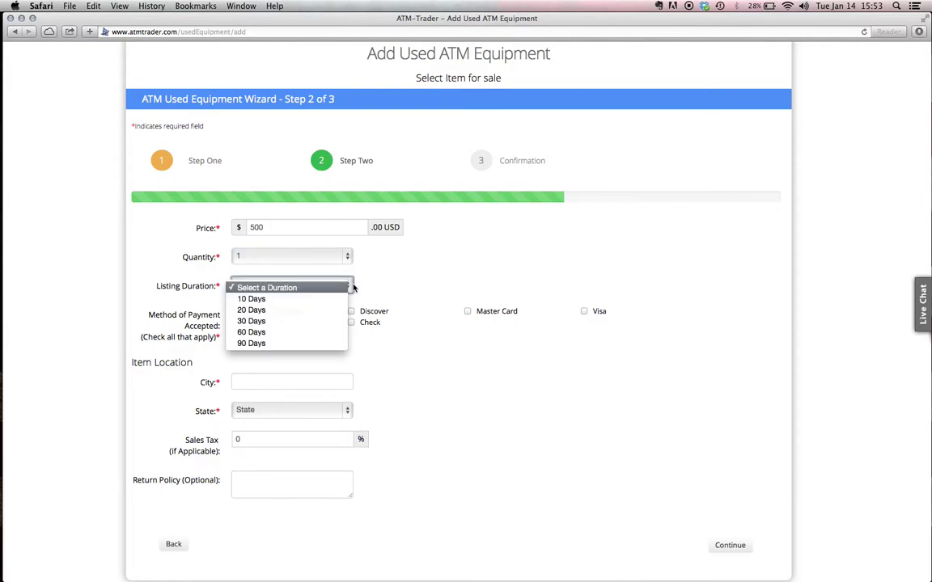
click(304, 345)
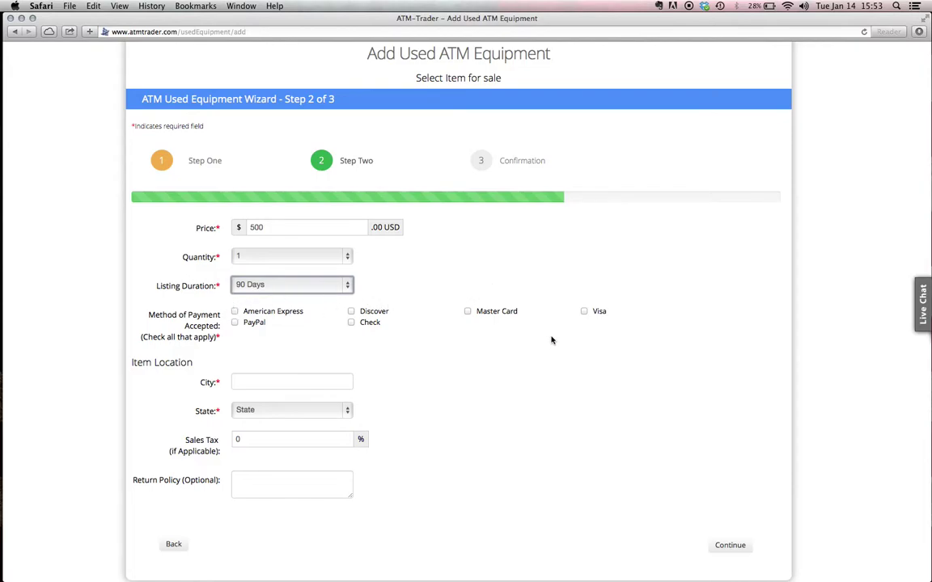
Accept Check payment, set city Glendora and state California, leaving sales tax at 0.
click(351, 322)
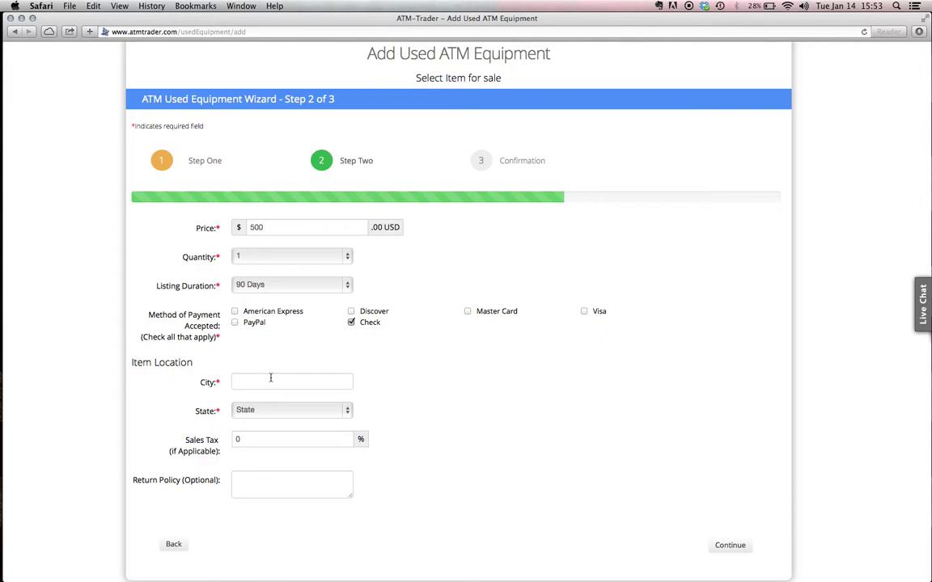
click(271, 378)
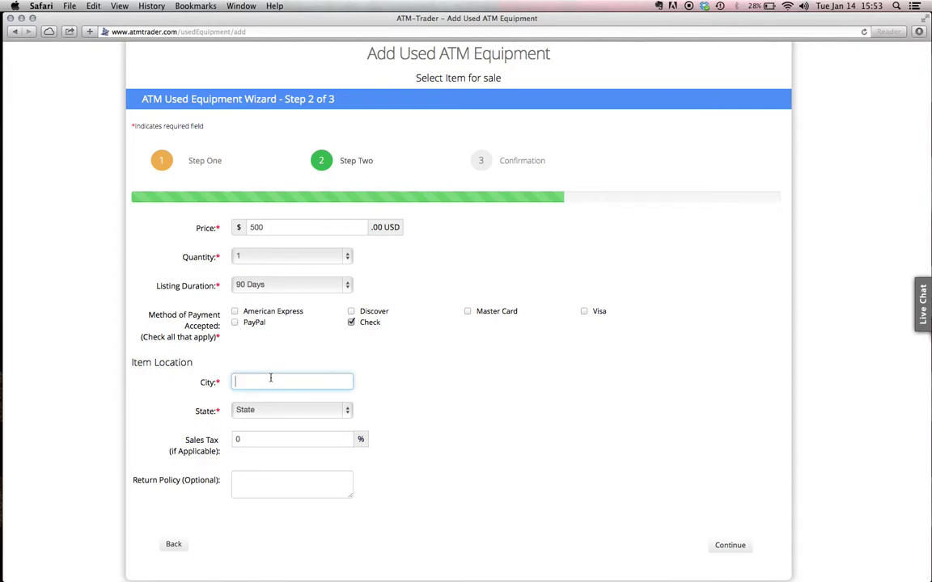
text(Gl)
text(endora)
key(Tab)
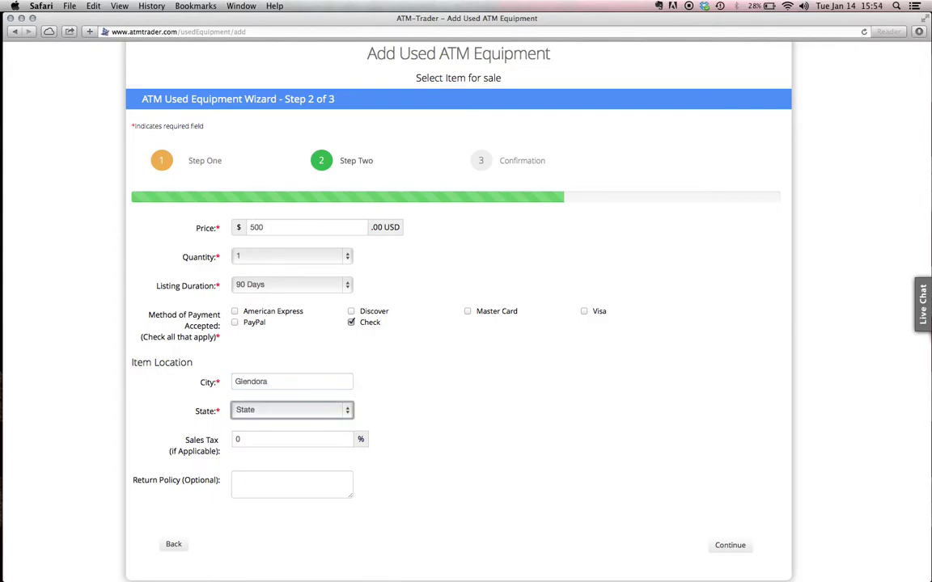
key(c)
key(Tab)
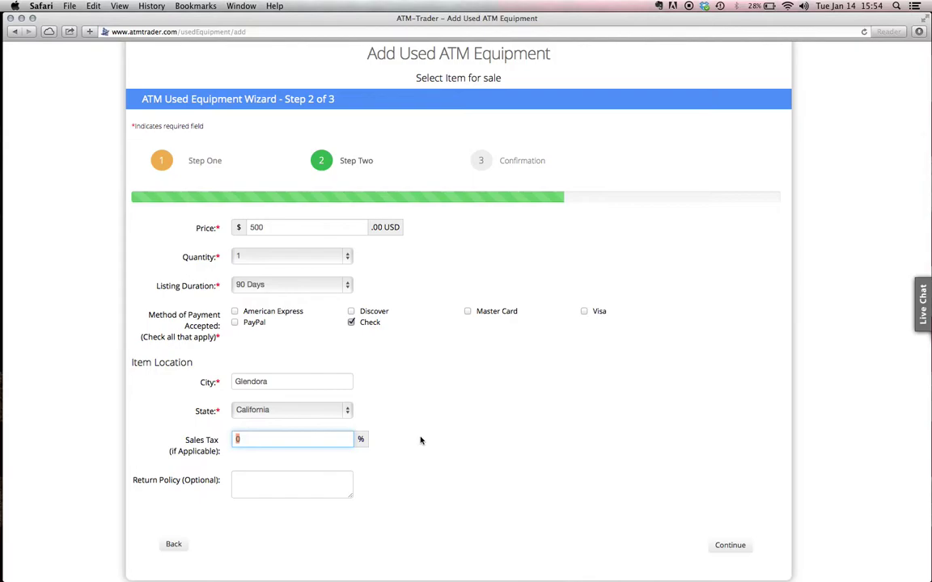
click(401, 484)
Enter '30 Day return Policy' as the return policy and proceed to confirmation.
click(315, 486)
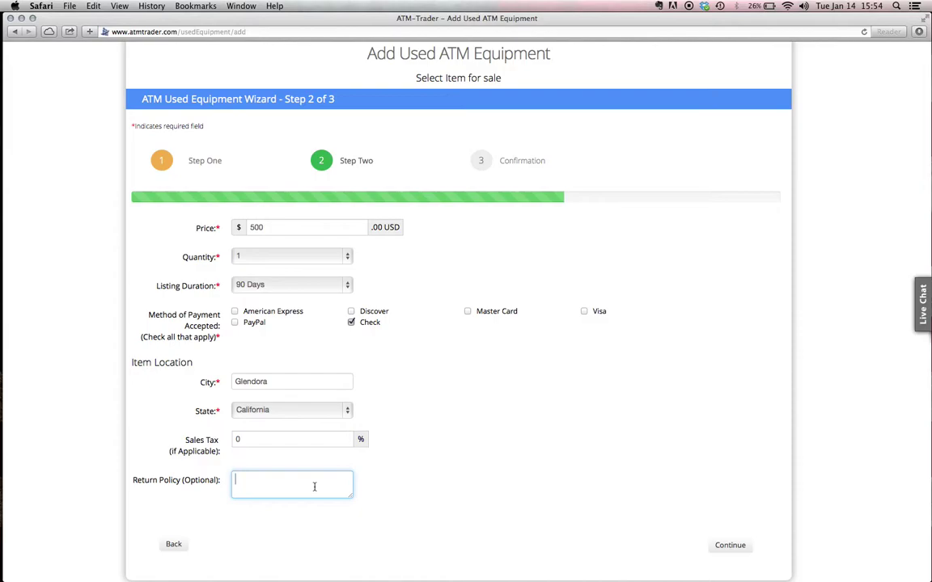
text(30 )
text(Day r)
text(eturn p)
key(BackSpace)
text(Policy)
click(538, 505)
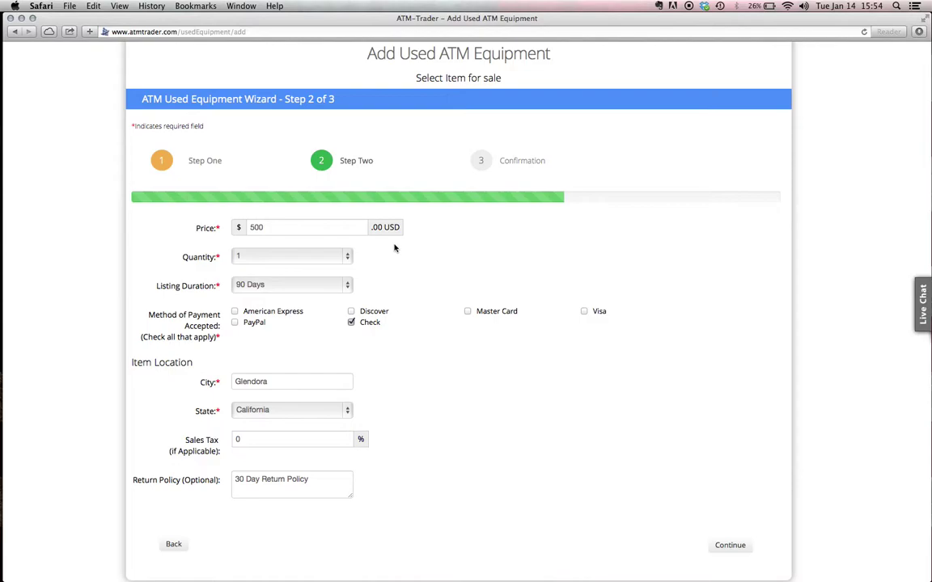
click(743, 548)
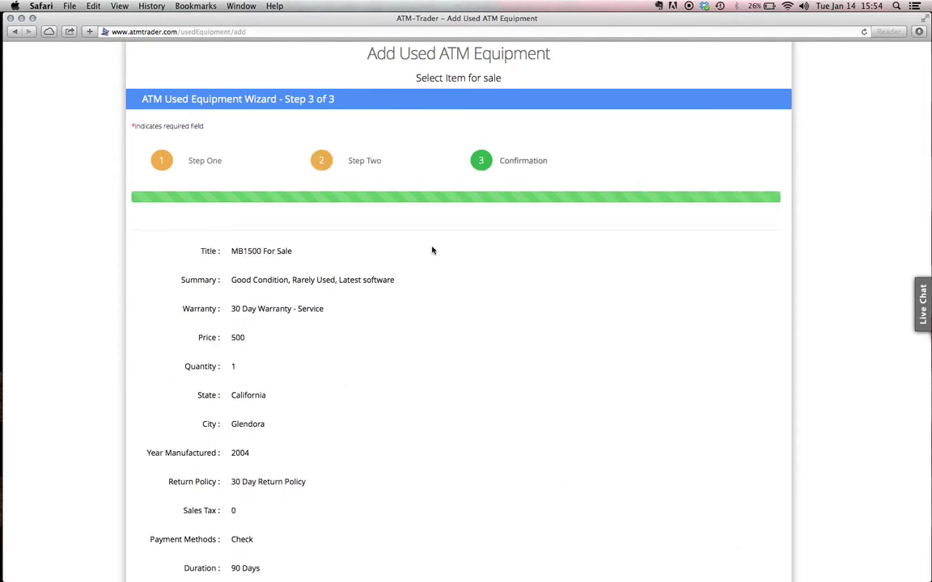
Scroll to the bottom of the MB1500 confirmation summary and submit it.
scroll(432, 251, down, 3)
scroll(432, 251, down, 3)
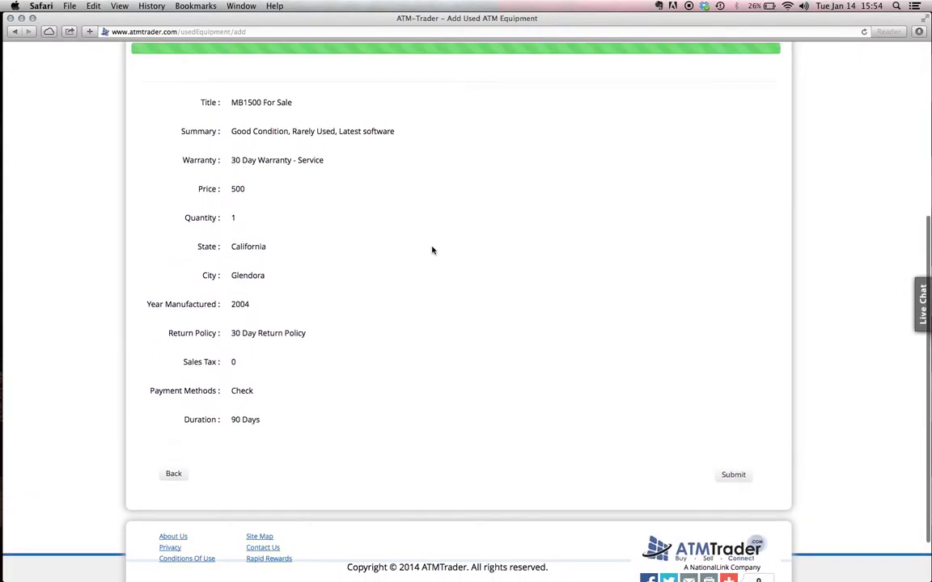
click(733, 486)
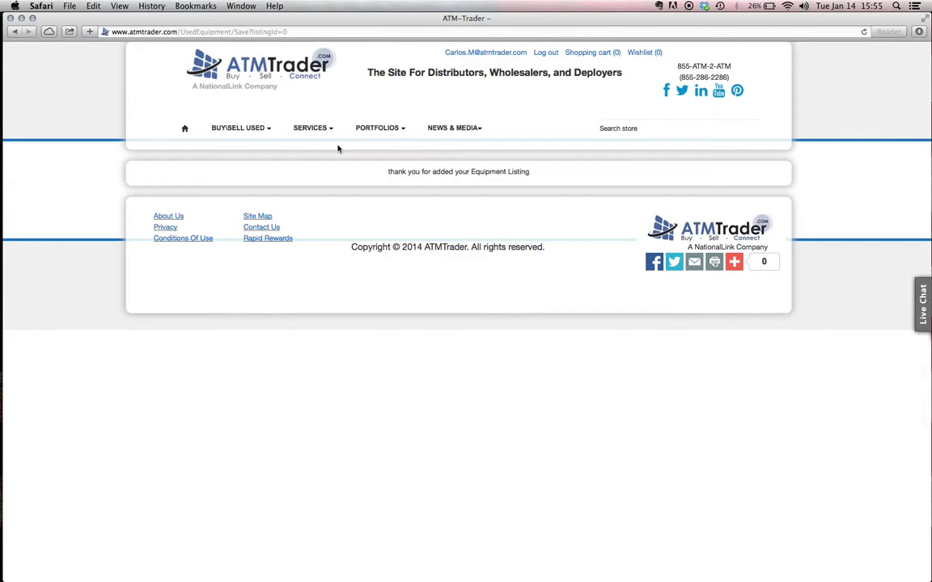
mouse_move(240, 128)
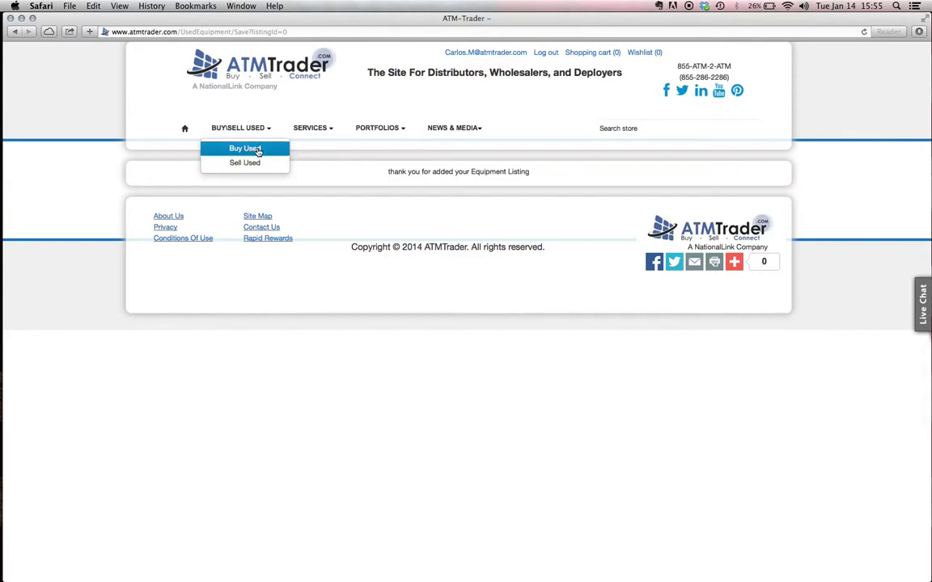
View the Buy Used listings, then go back to the ATMTrader home page.
click(246, 148)
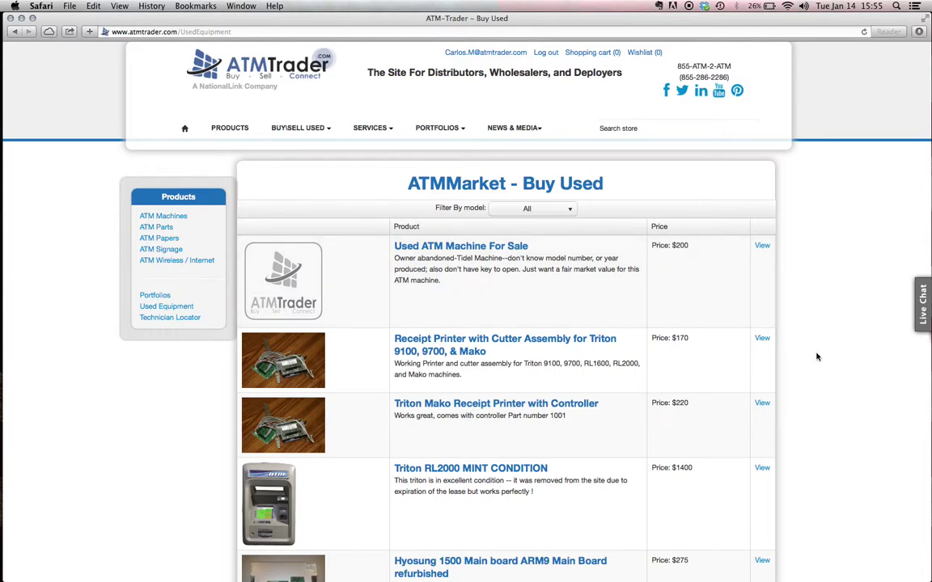
click(274, 71)
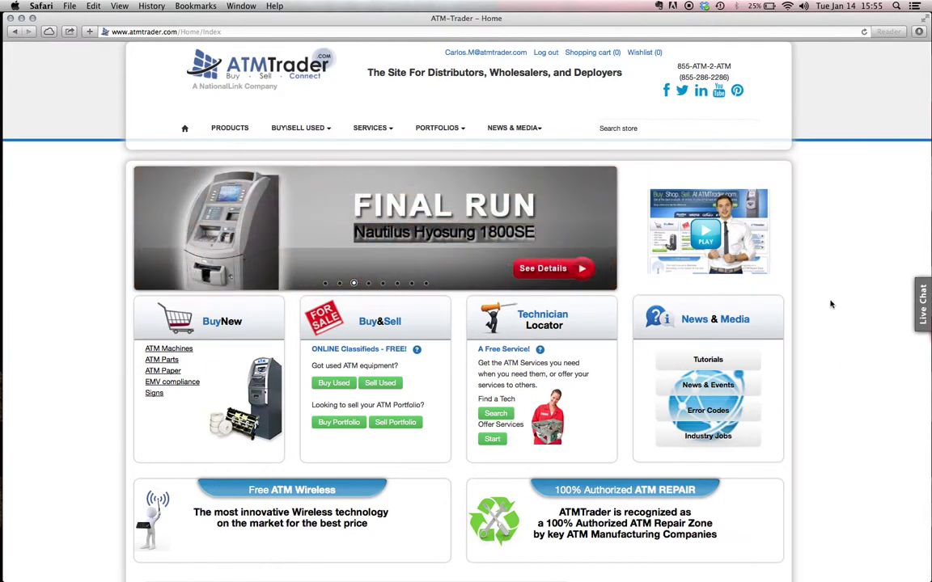
scroll(826, 277, down, 1)
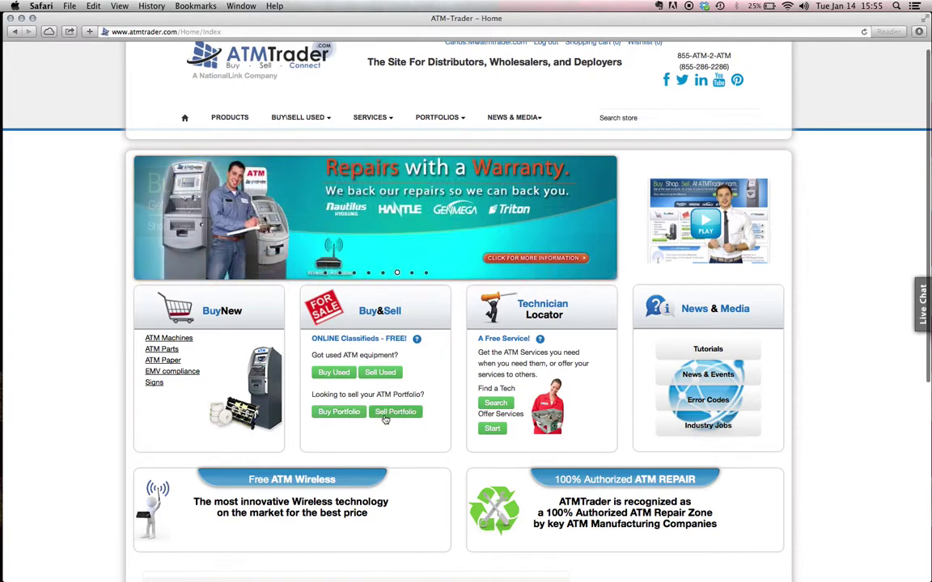
Start a new ATM portfolio listing titled 'Portfolio in LA Area' with asking price 2000.
click(398, 414)
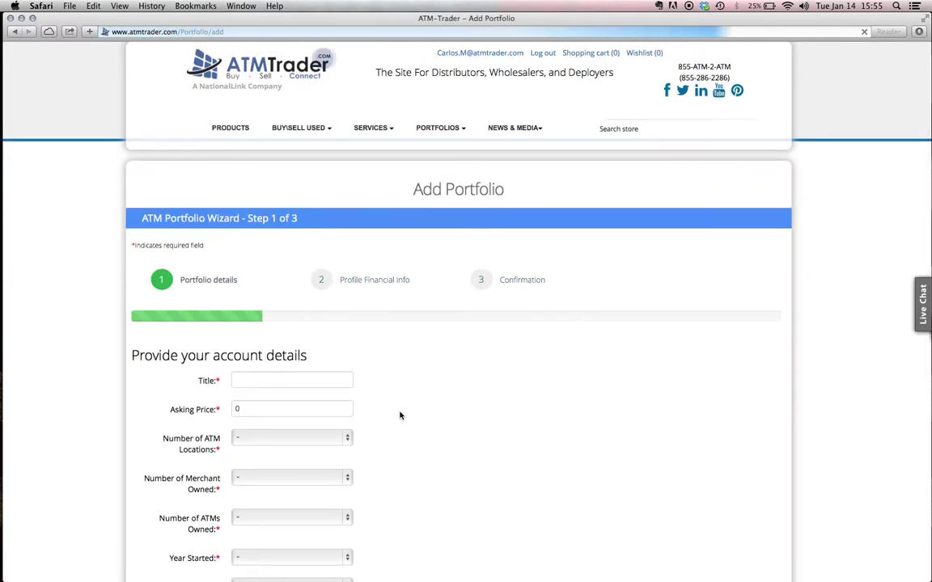
scroll(453, 310, down, 2)
scroll(453, 310, down, 4)
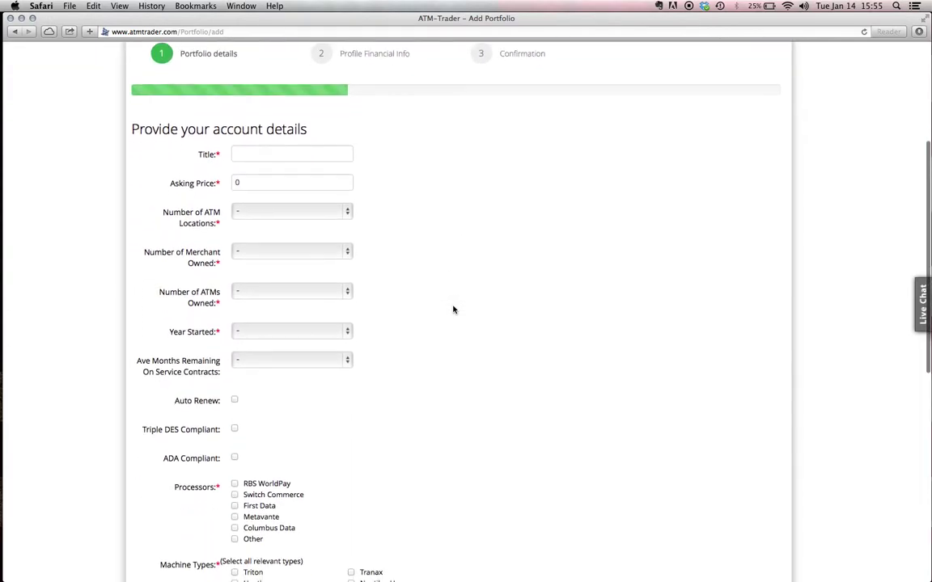
click(300, 155)
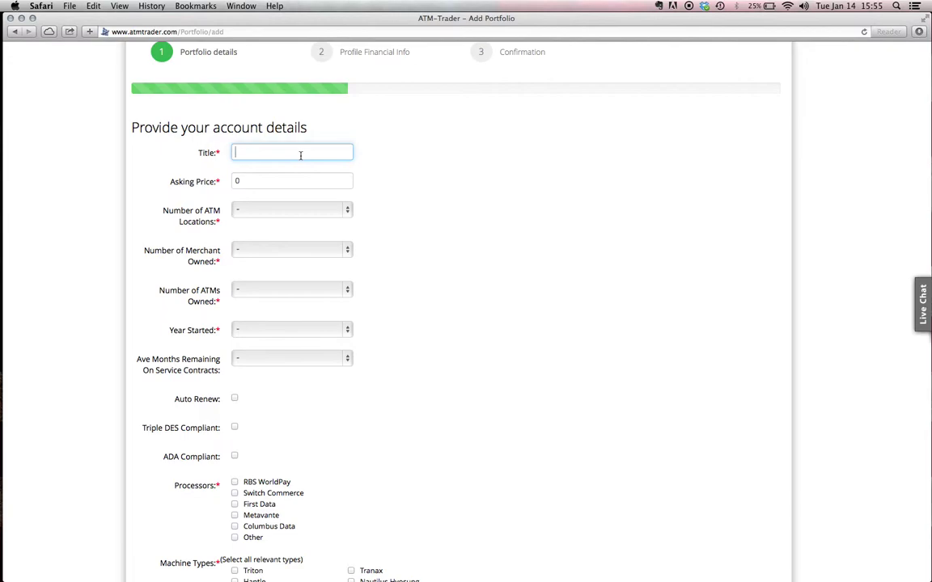
text(Portfolio in LA A)
text(rea)
click(287, 181)
text(2000)
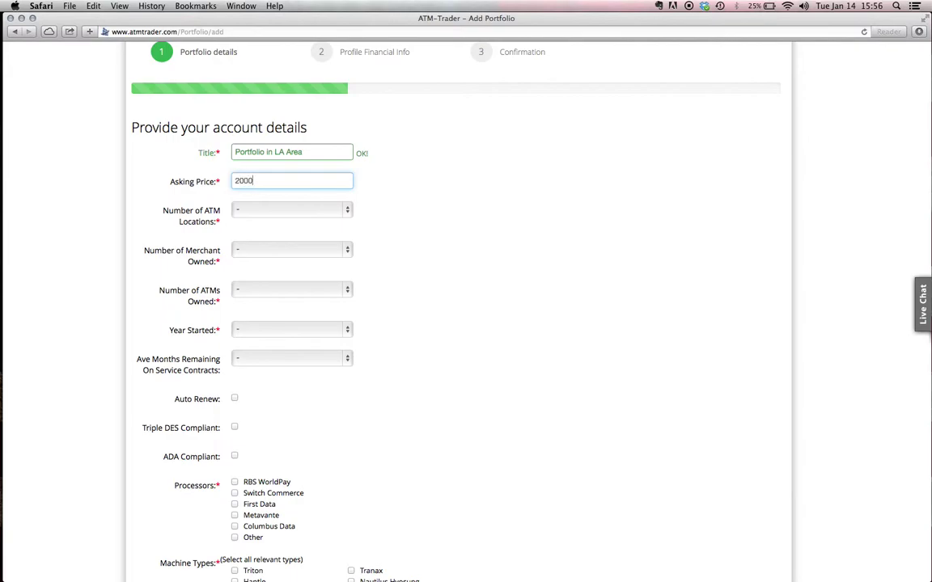
key(Tab)
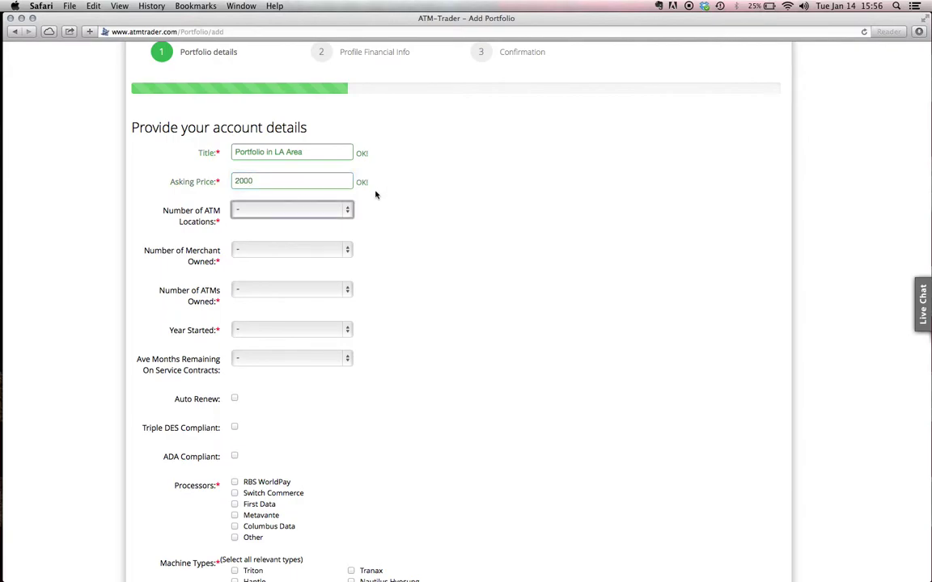
Choose 10 ATM locations, 1 merchant owned and 9 ATMs owned from the dropdowns.
click(348, 211)
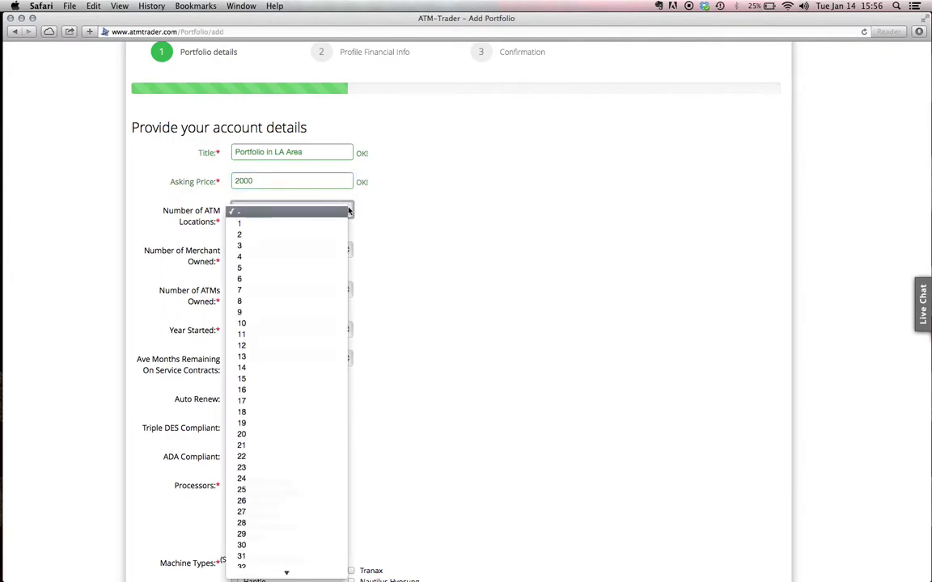
click(324, 323)
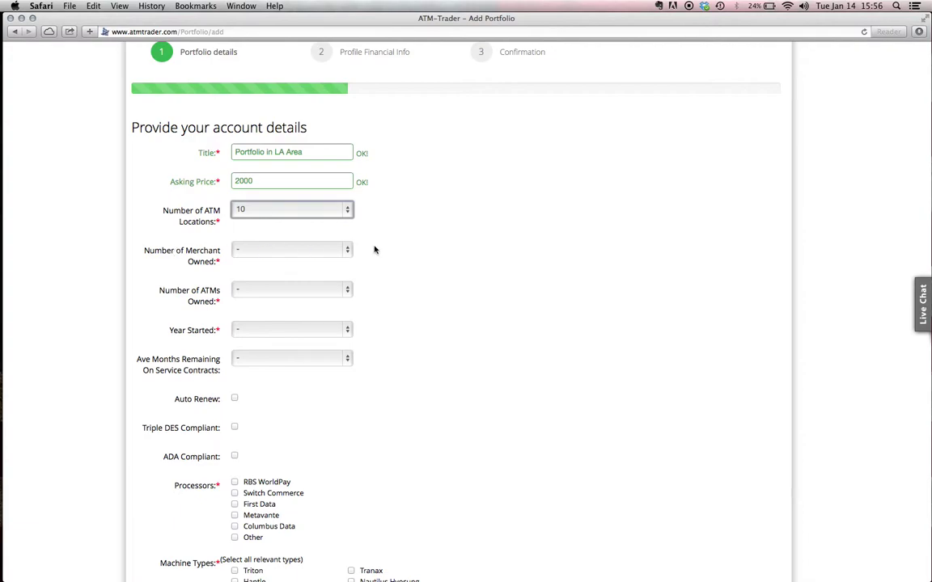
click(347, 253)
click(342, 268)
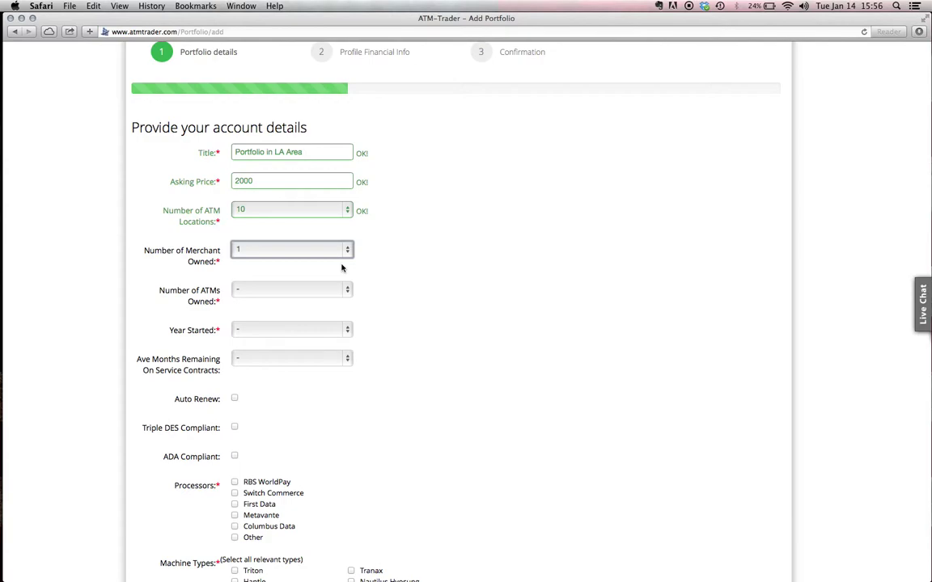
click(363, 262)
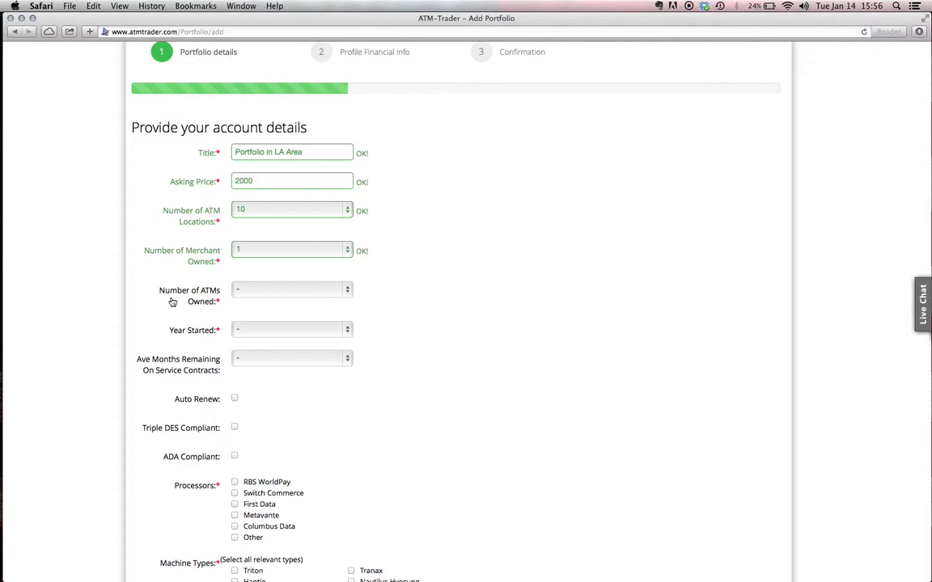
click(348, 291)
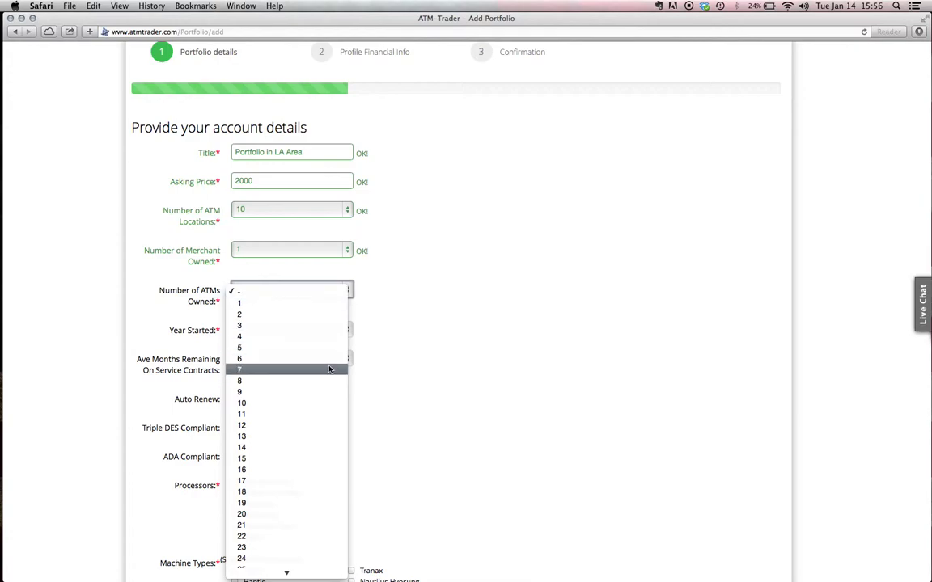
click(318, 391)
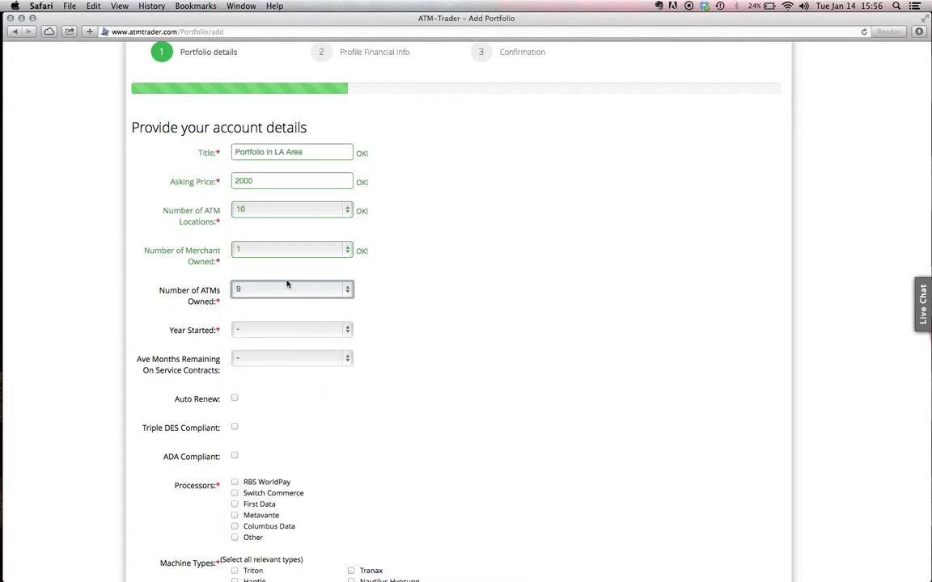
Choose 2010 as the year started and 3 as the remaining contract months.
scroll(379, 282, down, 2)
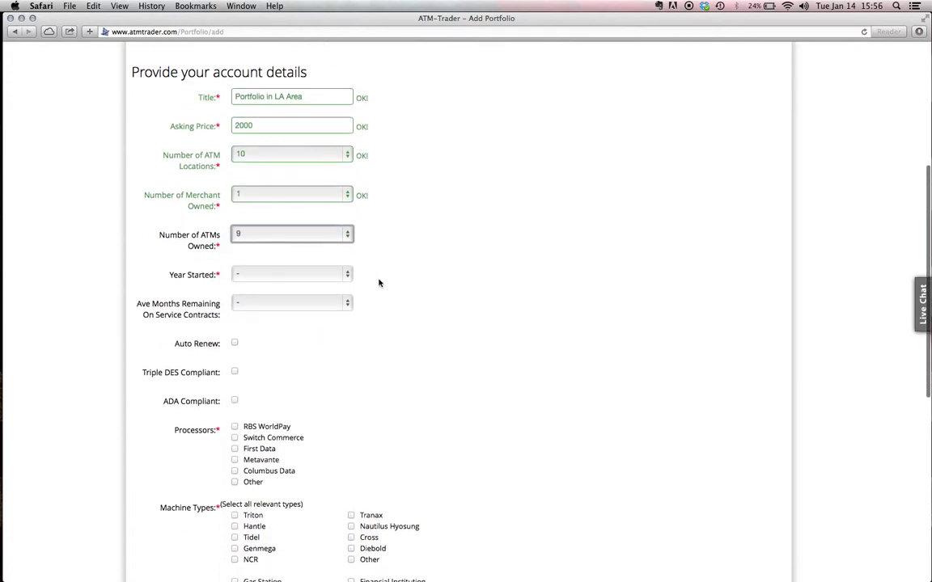
click(347, 275)
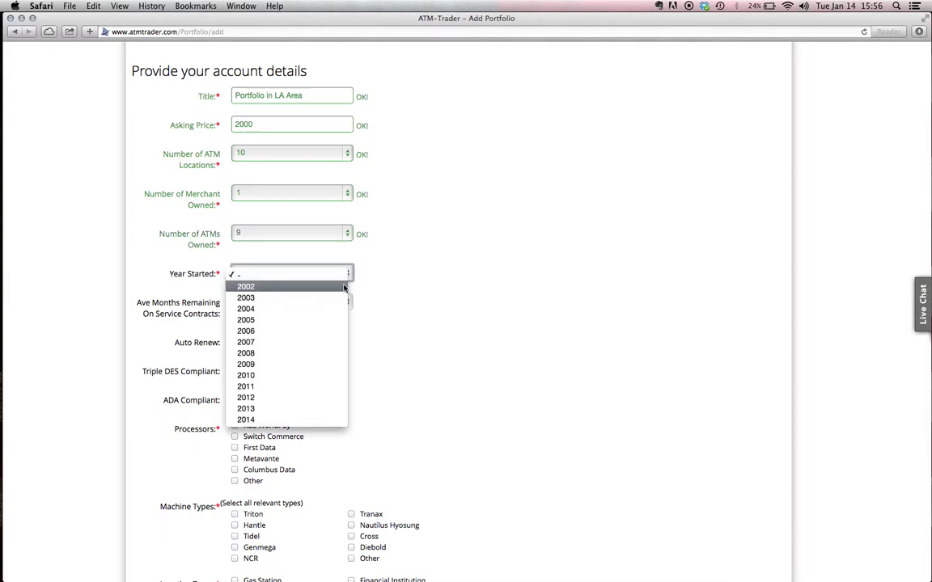
click(332, 375)
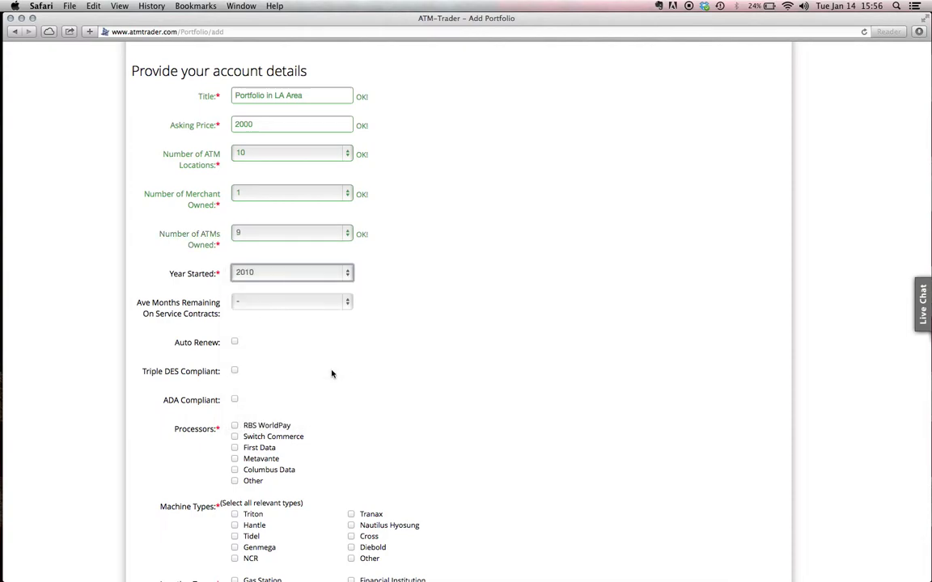
scroll(407, 263, down, 2)
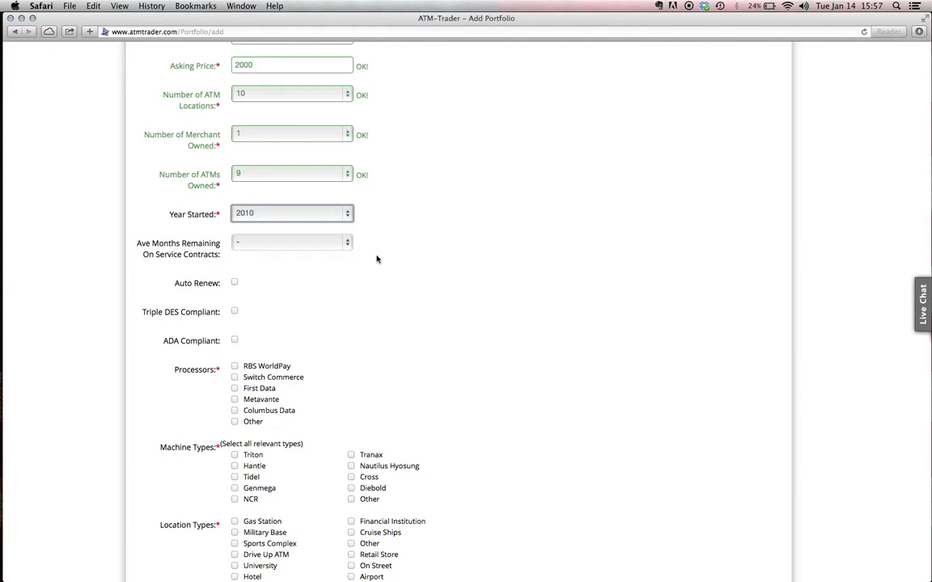
click(331, 242)
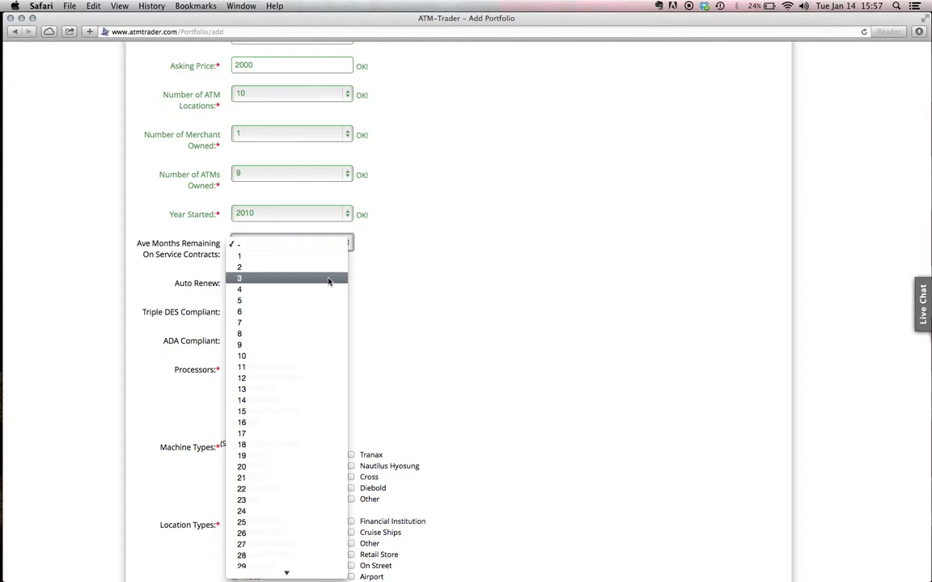
click(328, 279)
click(389, 274)
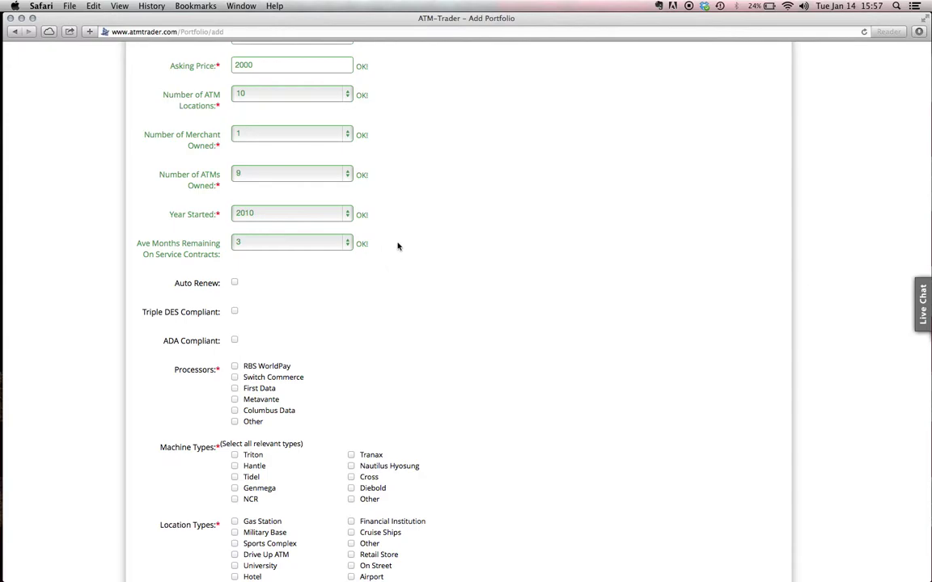
scroll(397, 246, up, 2)
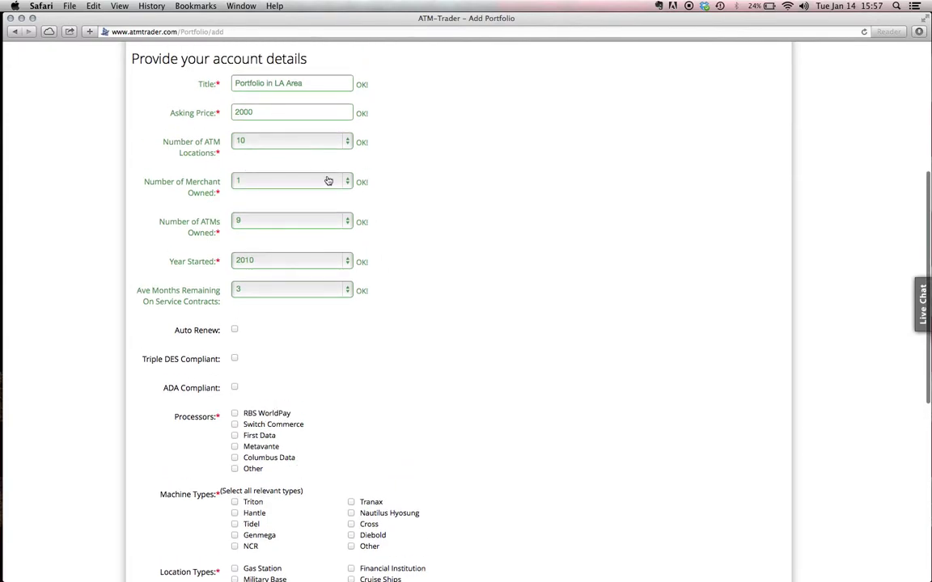
scroll(337, 347, down, 4)
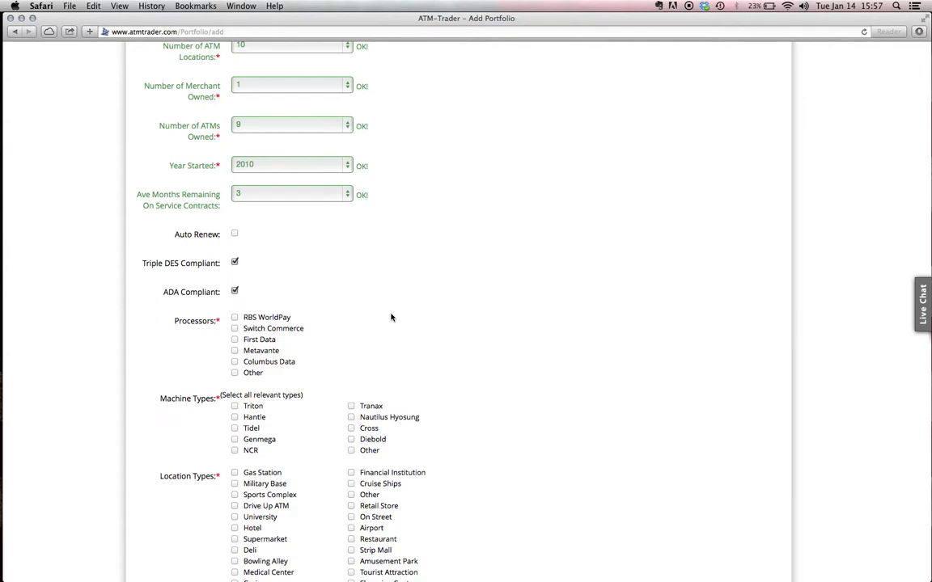
Tick Switch Commerce processor, Triton machine type, and Gas Station and Restaurant location types.
scroll(346, 261, down, 3)
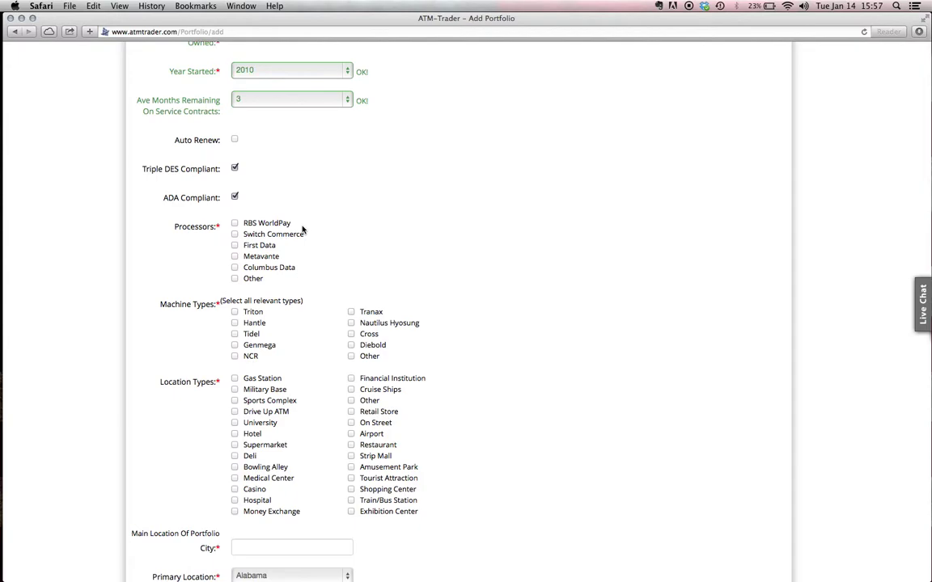
click(234, 234)
scroll(362, 173, down, 3)
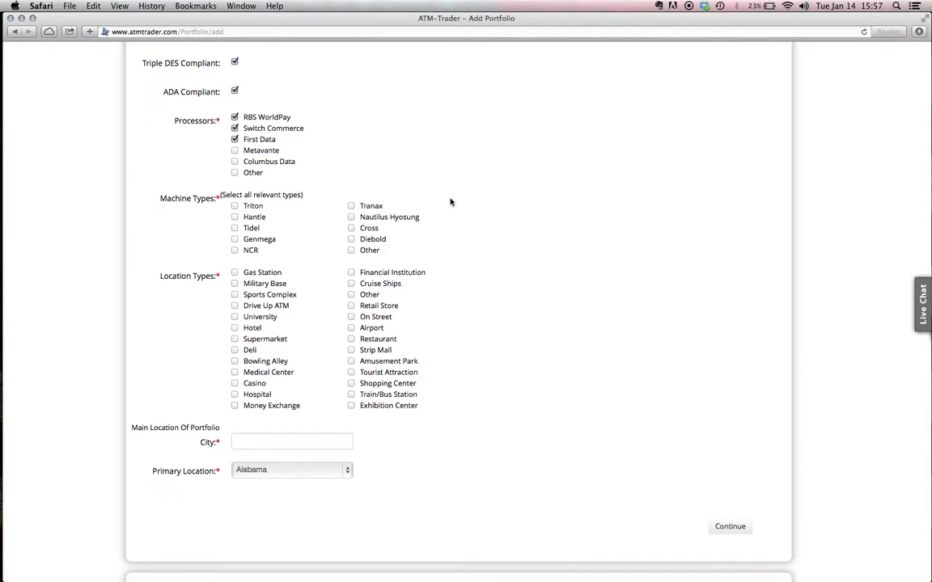
click(235, 207)
scroll(454, 249, down, 3)
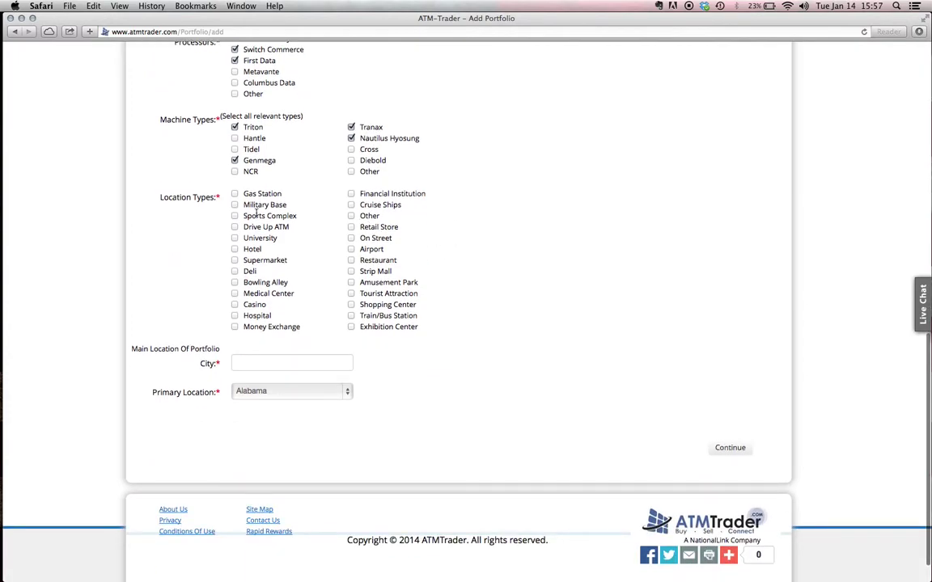
click(234, 195)
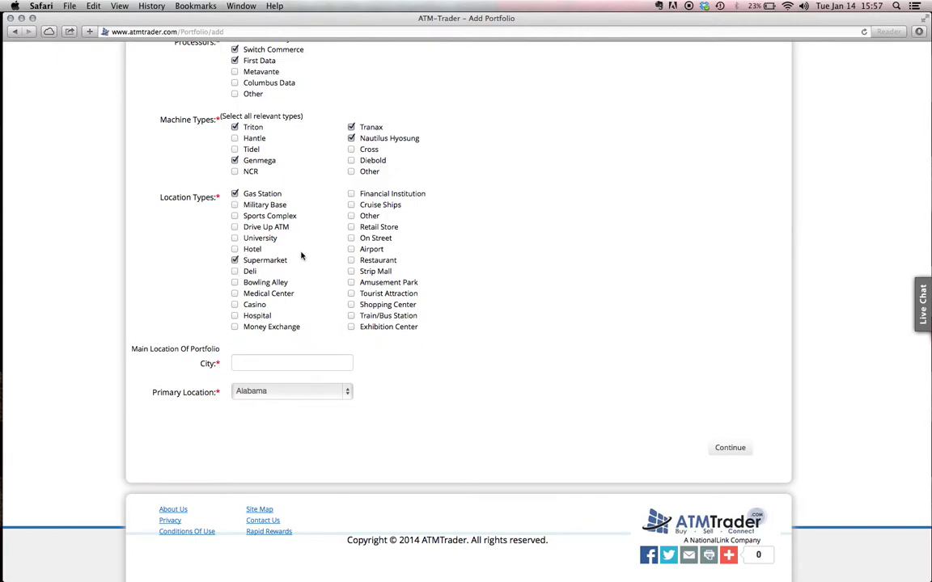
click(351, 260)
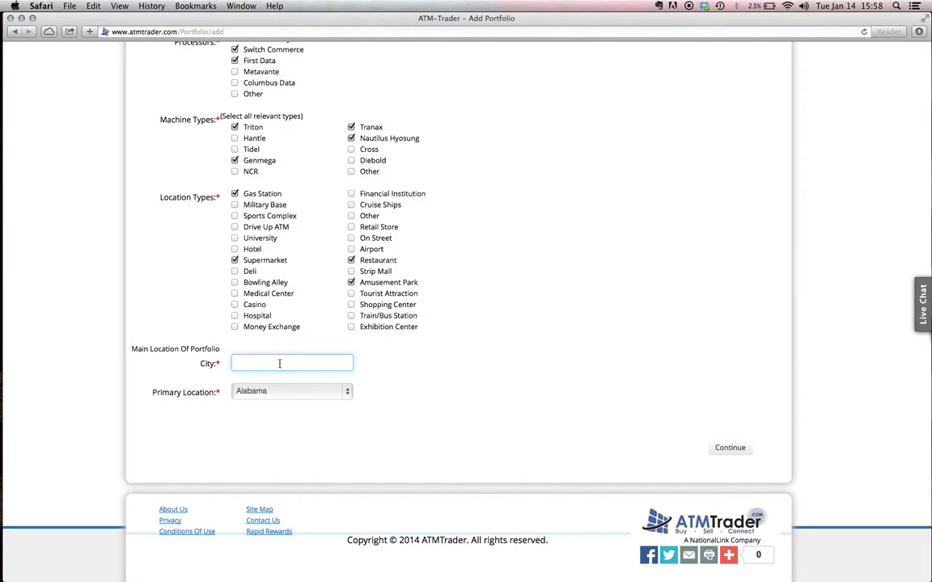
Enter Los Angeles as the city, choose California as primary location, and continue.
text(Los Angeles)
click(345, 392)
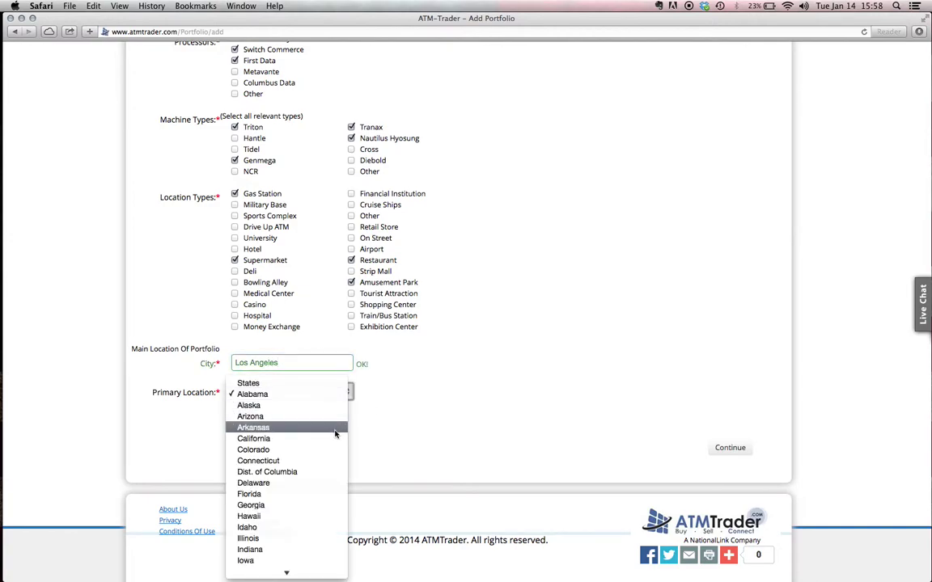
click(335, 438)
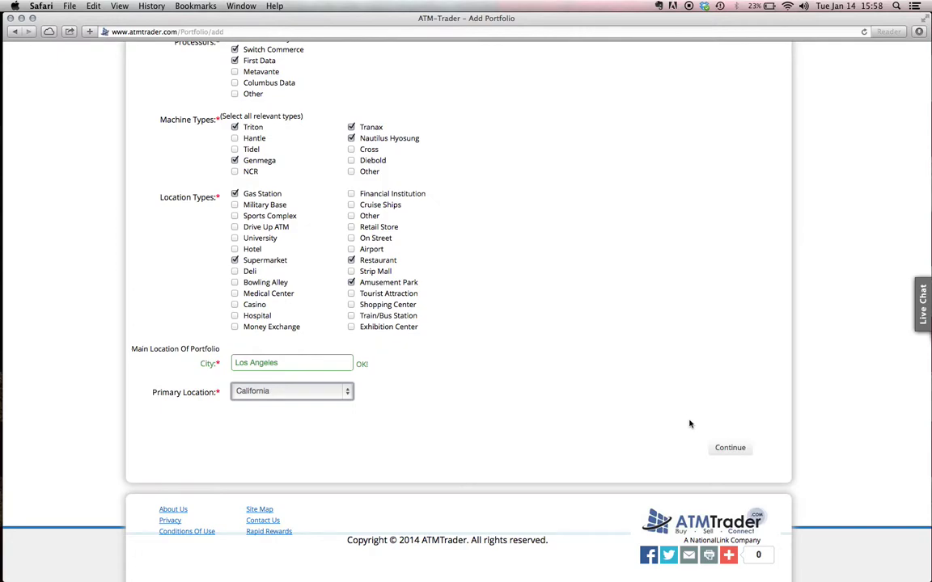
click(728, 447)
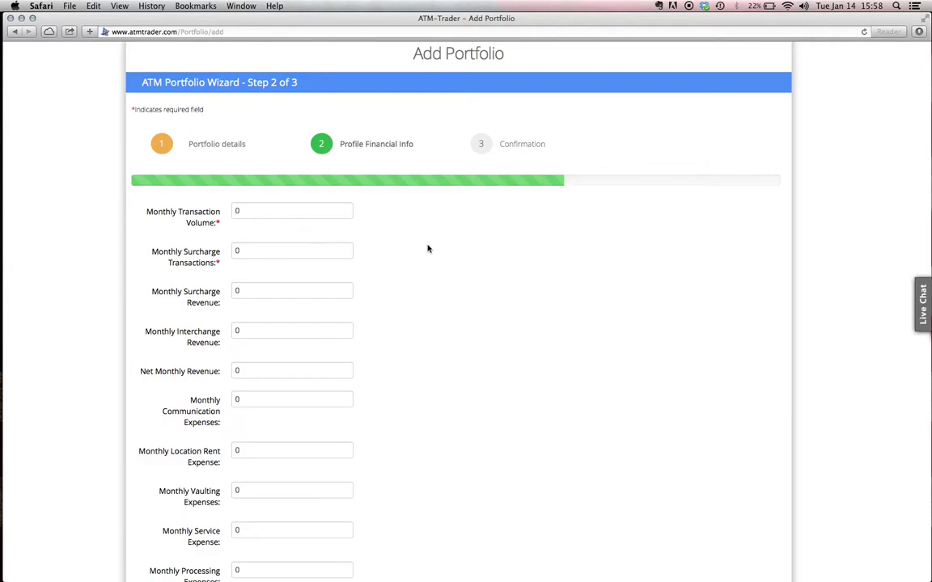
Replace the zeros with monthly transaction volume 1000 and monthly surcharge transactions 700.
scroll(428, 248, down, 2)
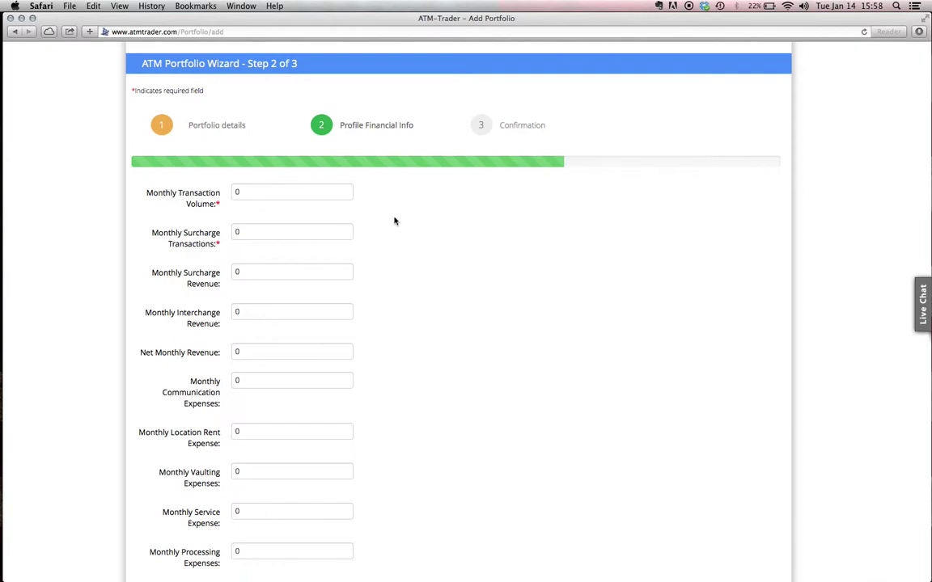
click(257, 192)
key(BackSpace)
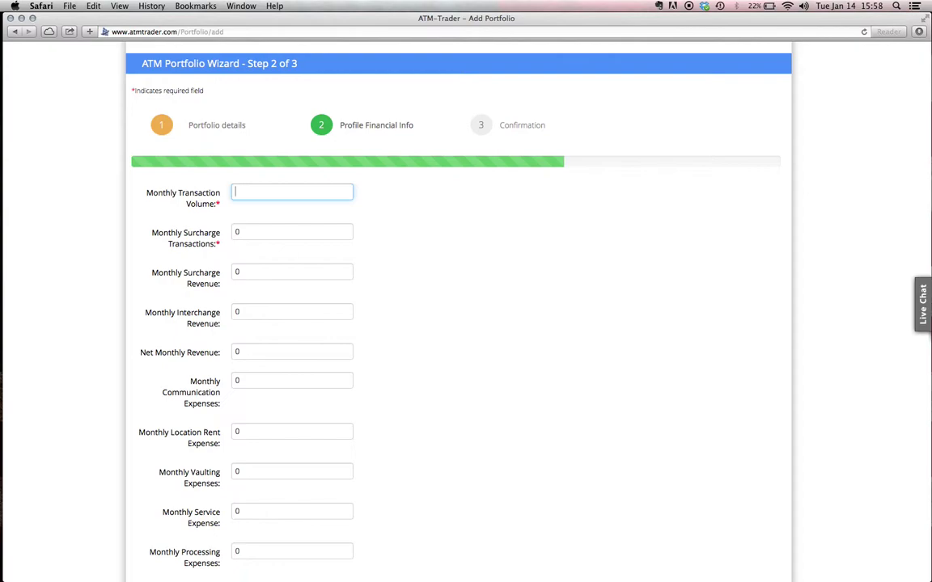
text(1000)
key(Tab)
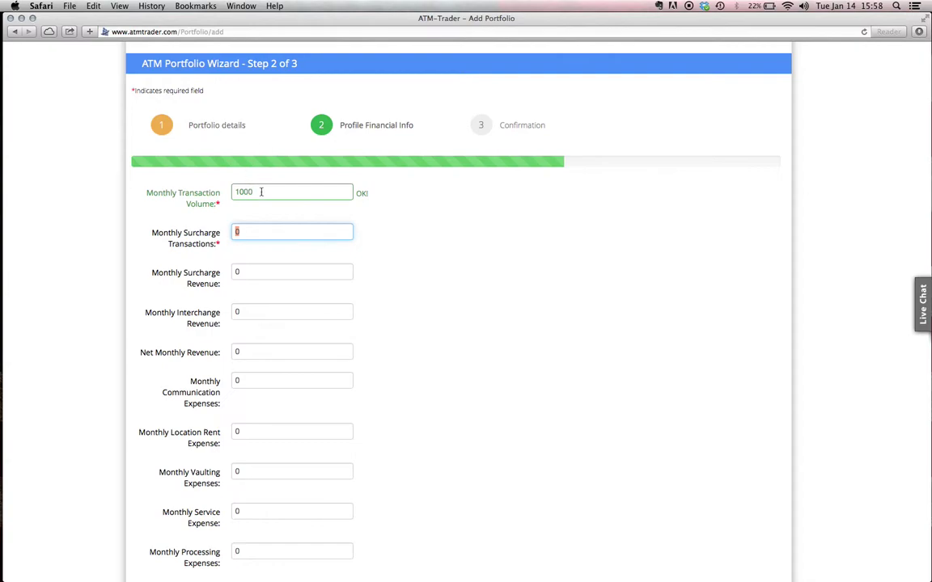
key(BackSpace)
text(700)
key(Tab)
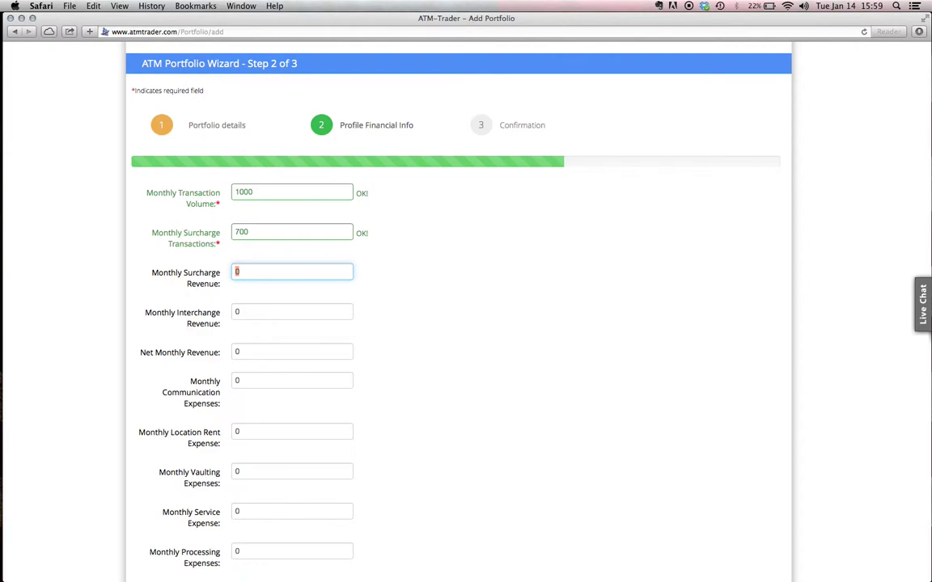
Enter surcharge revenue 1,500 and interchange revenue 500, leaving net revenue at zero.
text(1,500)
key(Tab)
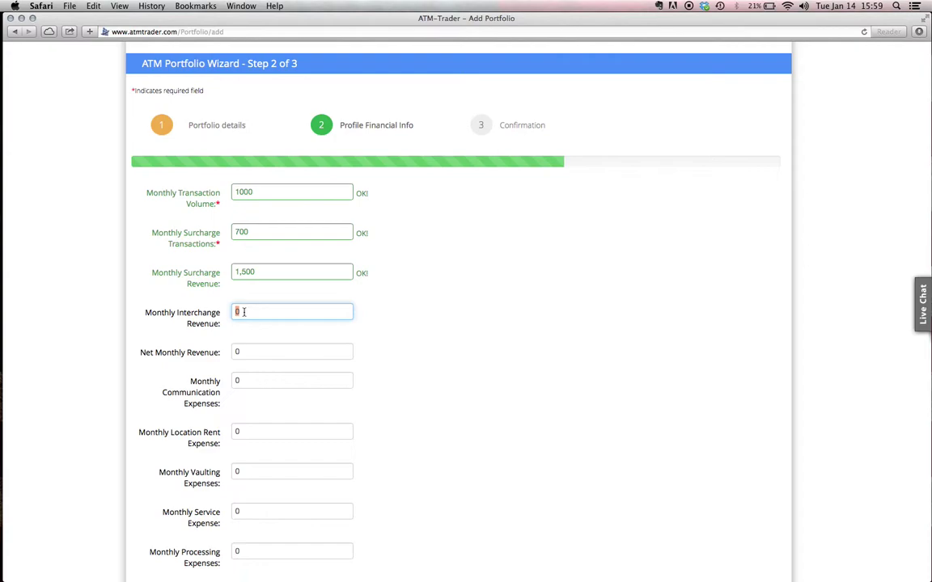
text(500)
key(Tab)
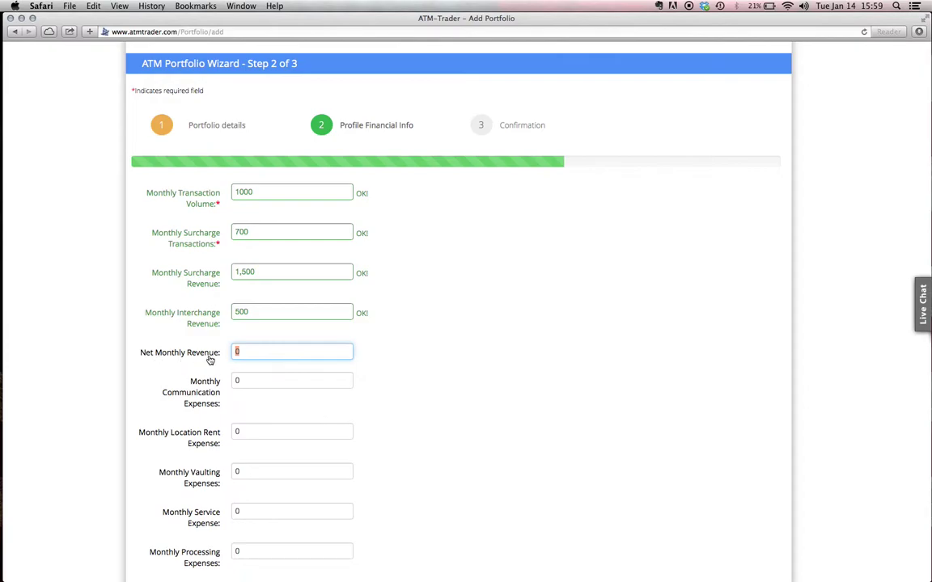
key(Tab)
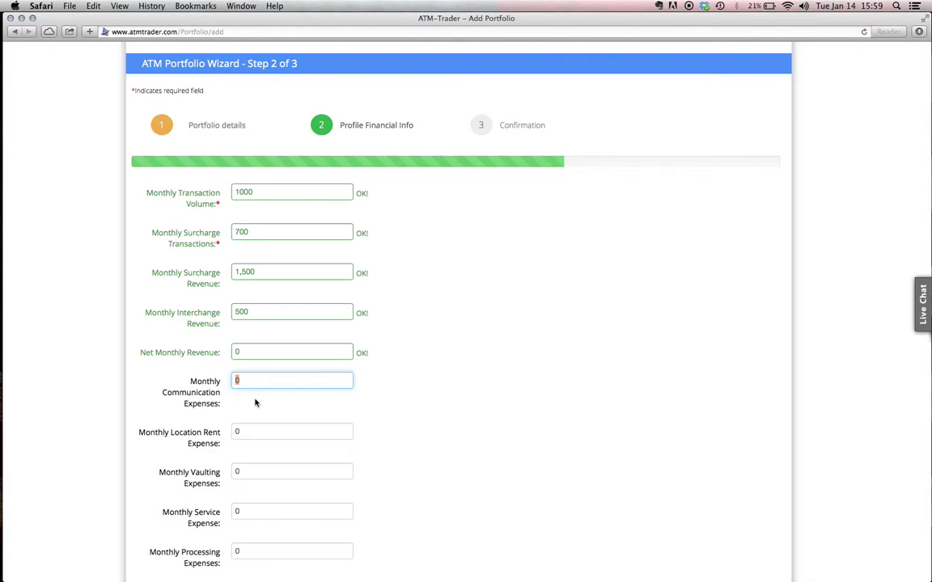
Enter communication expenses 100, location rent 200 and vaulting expenses 300.
text(100)
key(Tab)
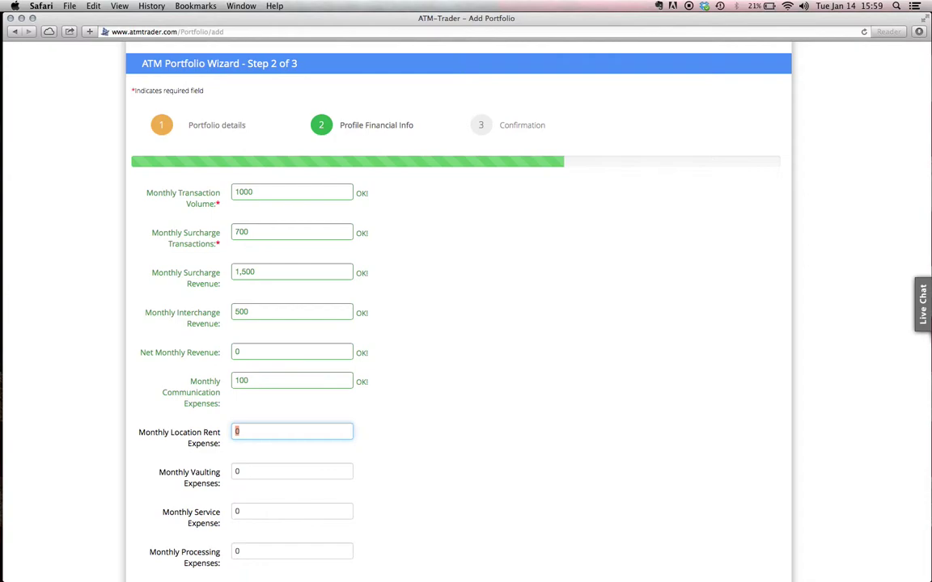
text(200)
key(Tab)
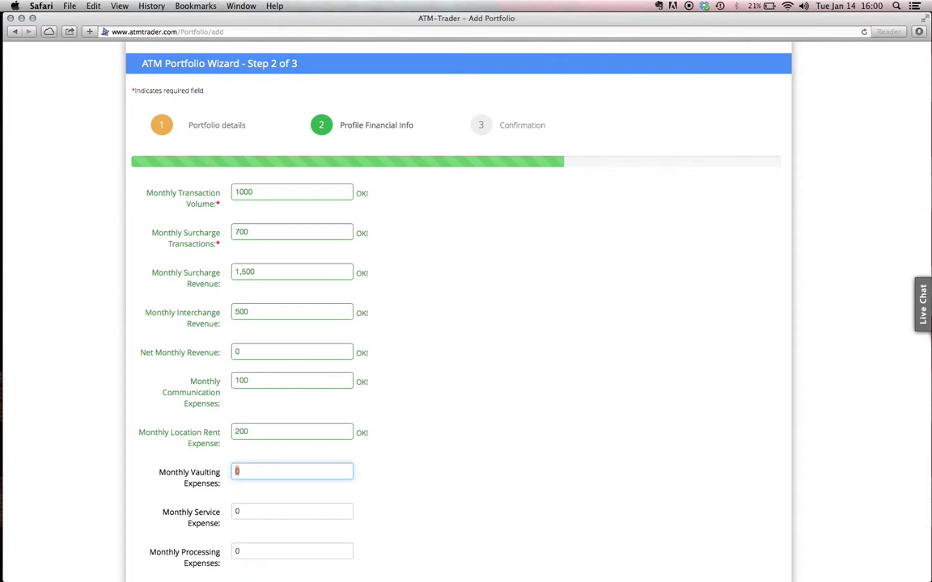
text(300)
key(Tab)
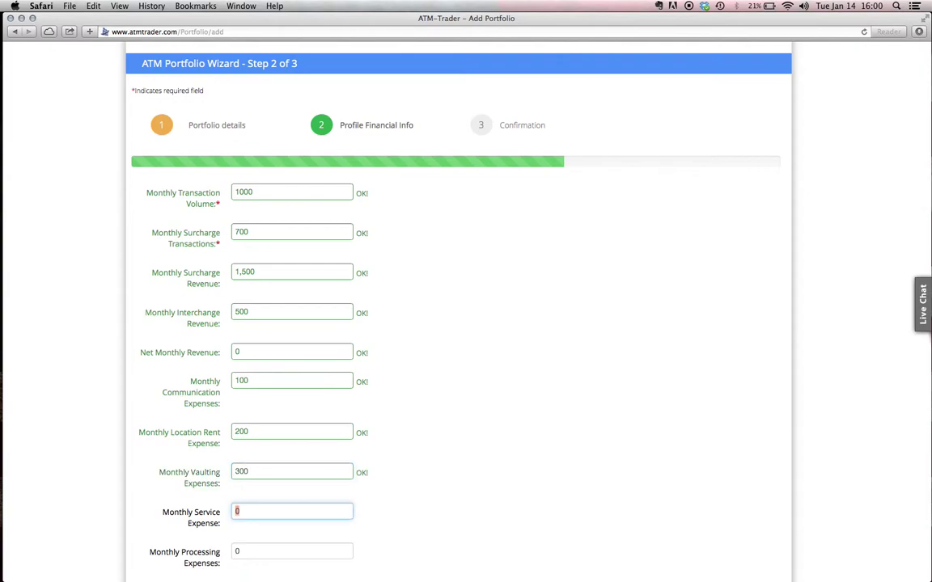
Enter service 200, processing 100, total expenses 600 and gross monthly revenue 2000.
scroll(322, 461, down, 4)
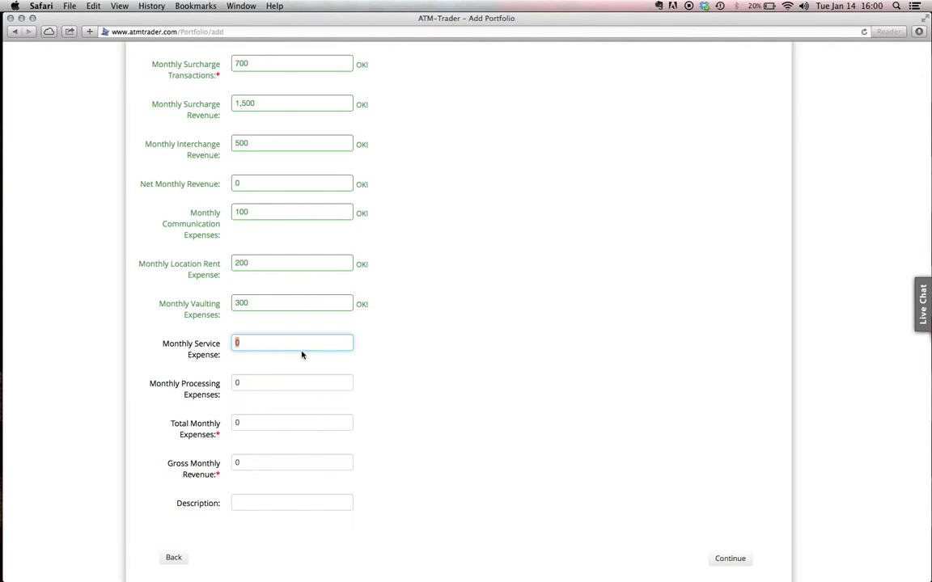
text(200)
key(Tab)
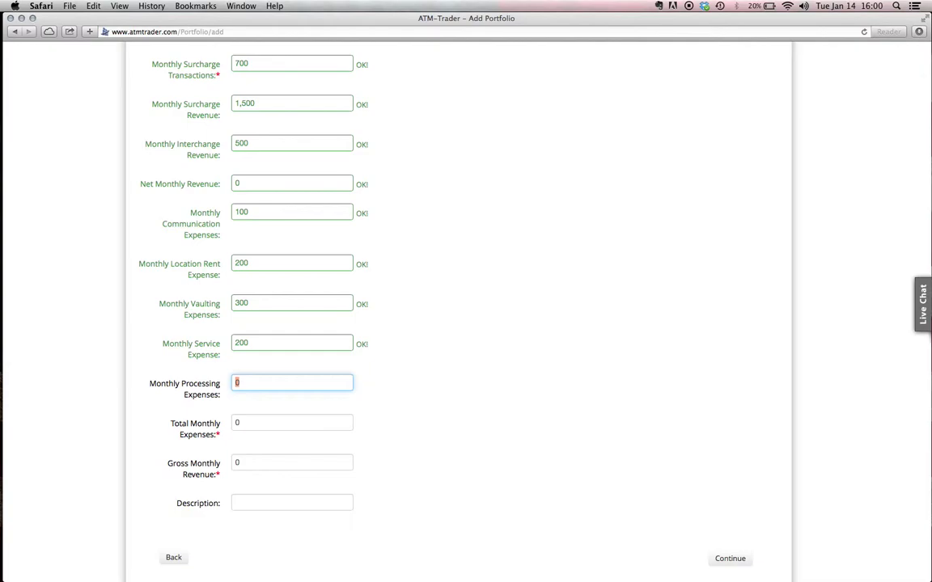
text(100)
key(Tab)
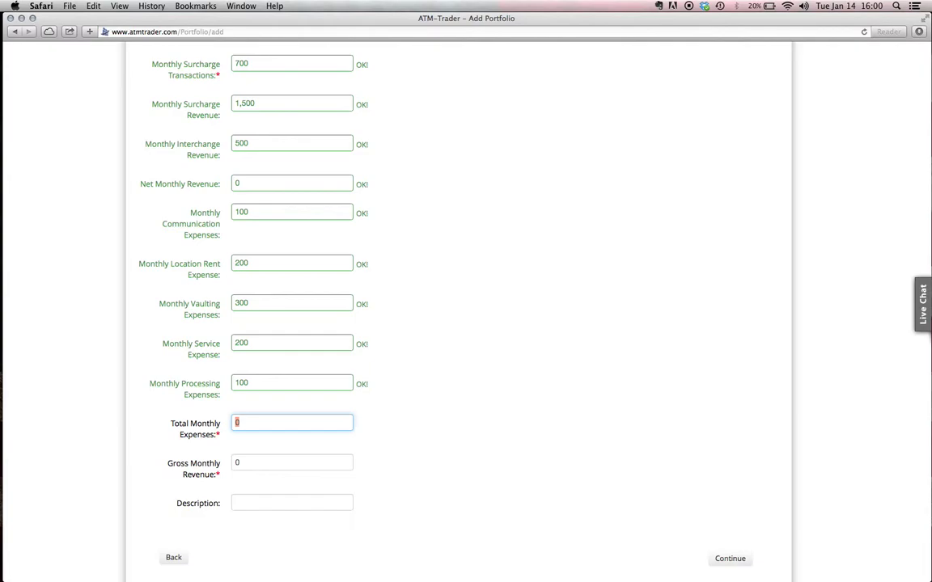
text(600)
key(Tab)
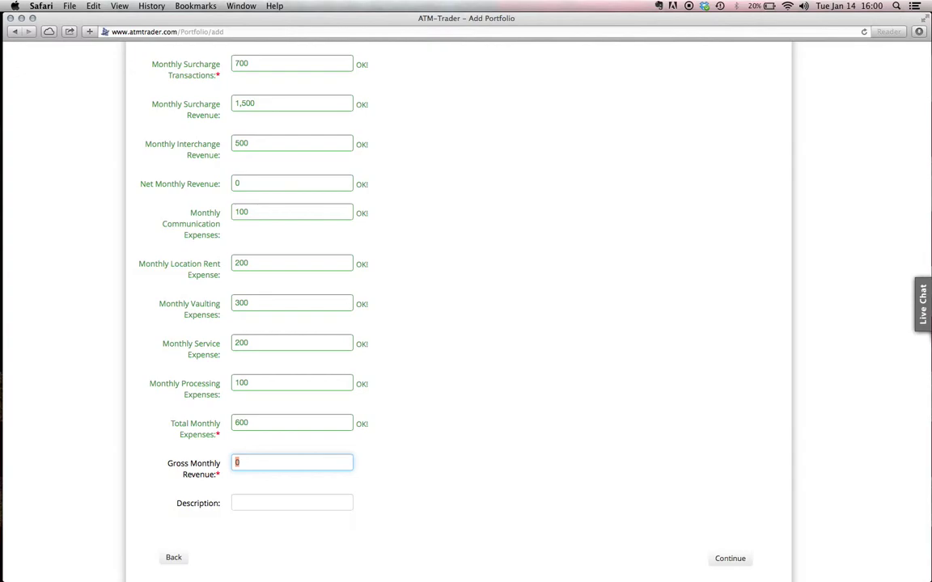
text(2000)
key(Tab)
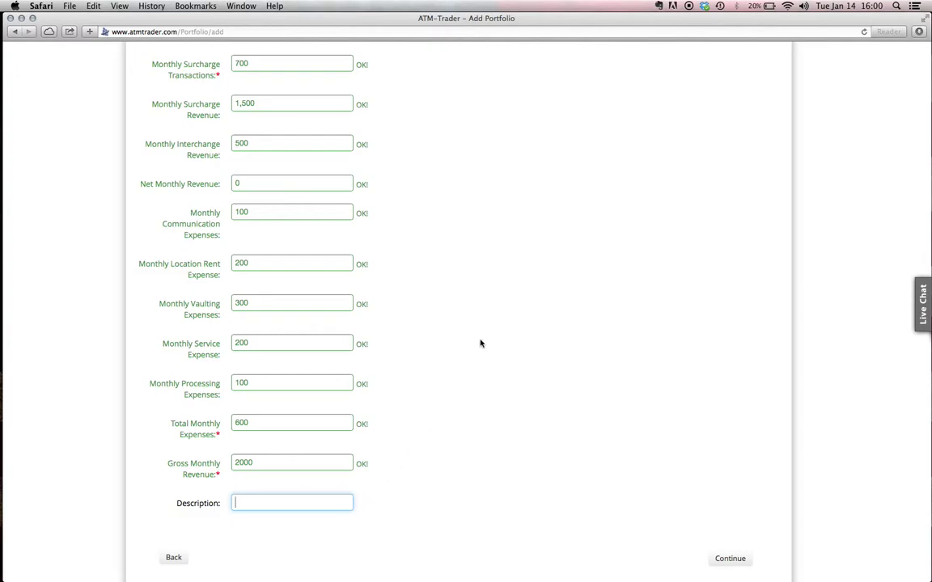
scroll(486, 340, down, 3)
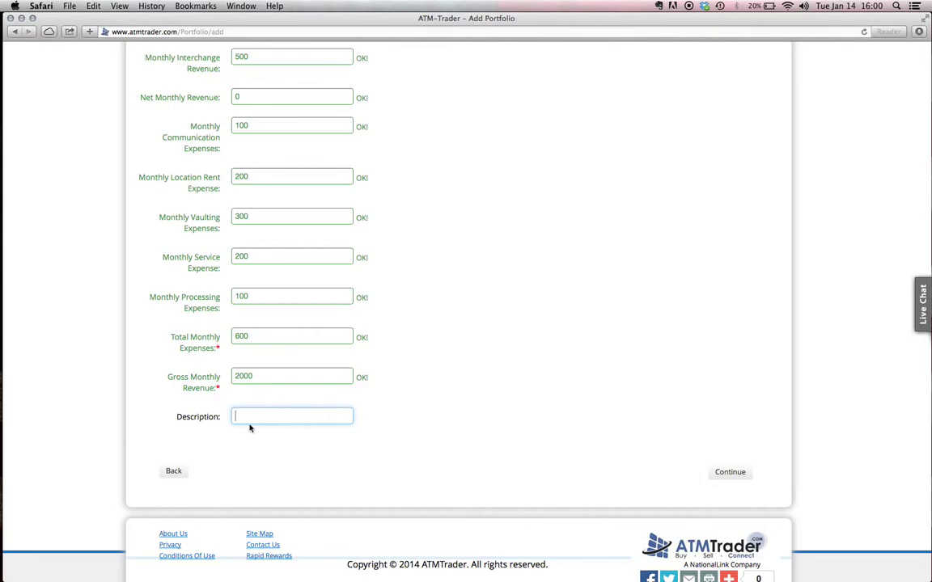
Continue to the Step 3 summary, look it over, and submit the portfolio listing.
click(730, 472)
scroll(308, 209, down, 2)
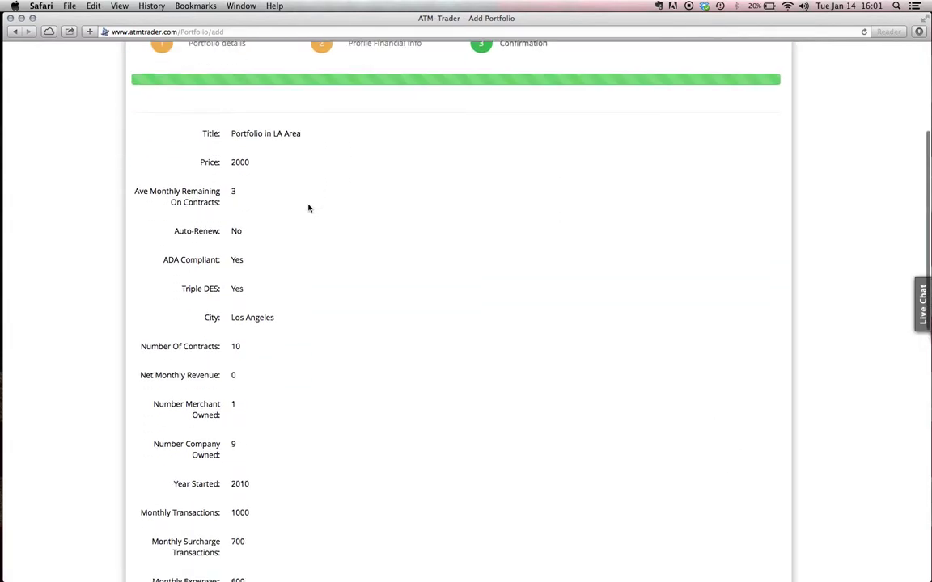
scroll(308, 209, down, 2)
scroll(309, 209, down, 1)
scroll(308, 208, down, 3)
scroll(308, 208, down, 3)
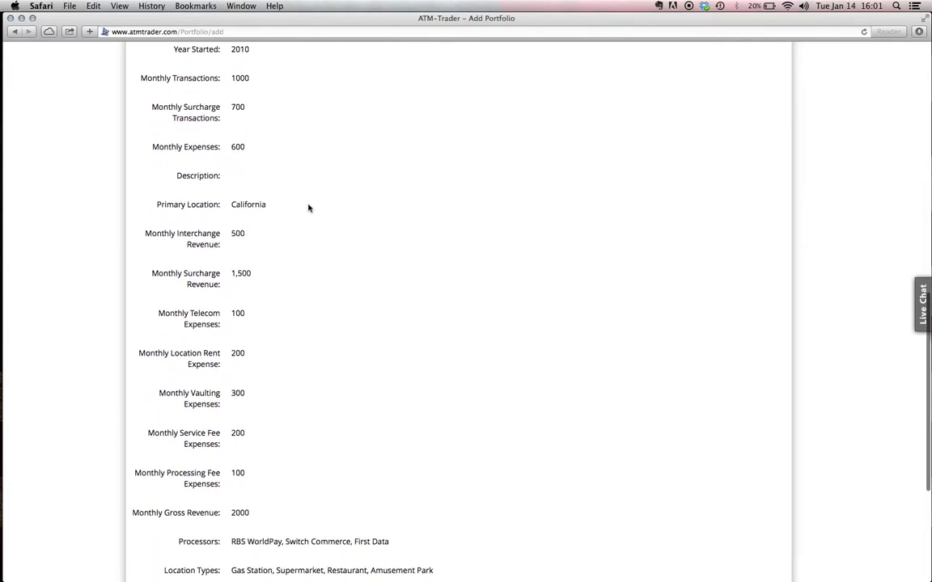
scroll(309, 209, down, 3)
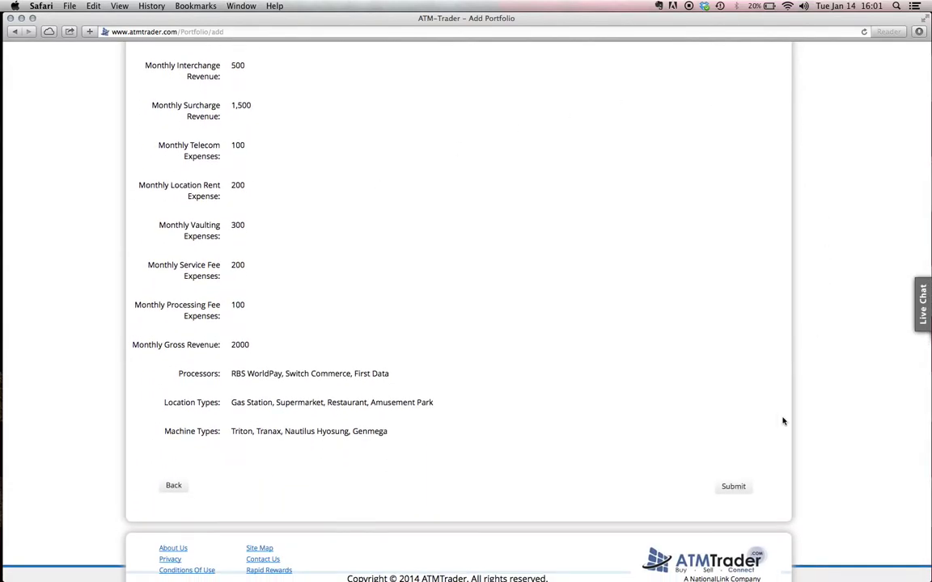
scroll(593, 251, up, 4)
scroll(593, 250, up, 5)
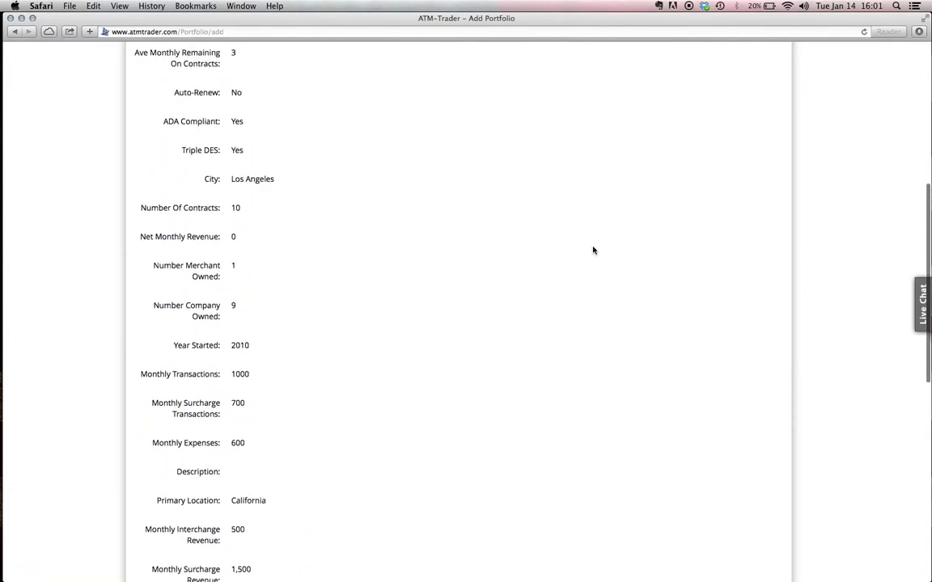
scroll(593, 250, up, 1)
scroll(593, 251, up, 2)
scroll(593, 250, up, 1)
scroll(593, 251, down, 10)
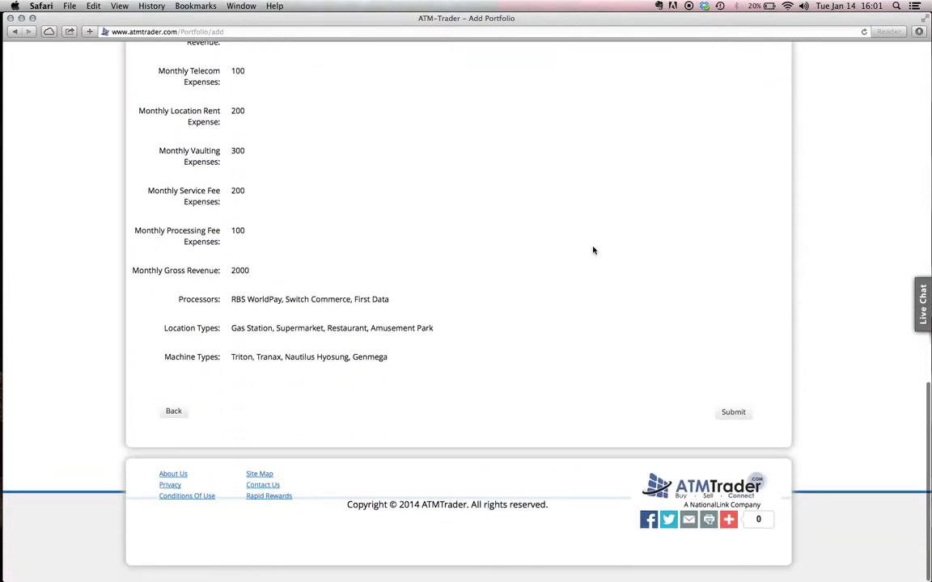
click(737, 420)
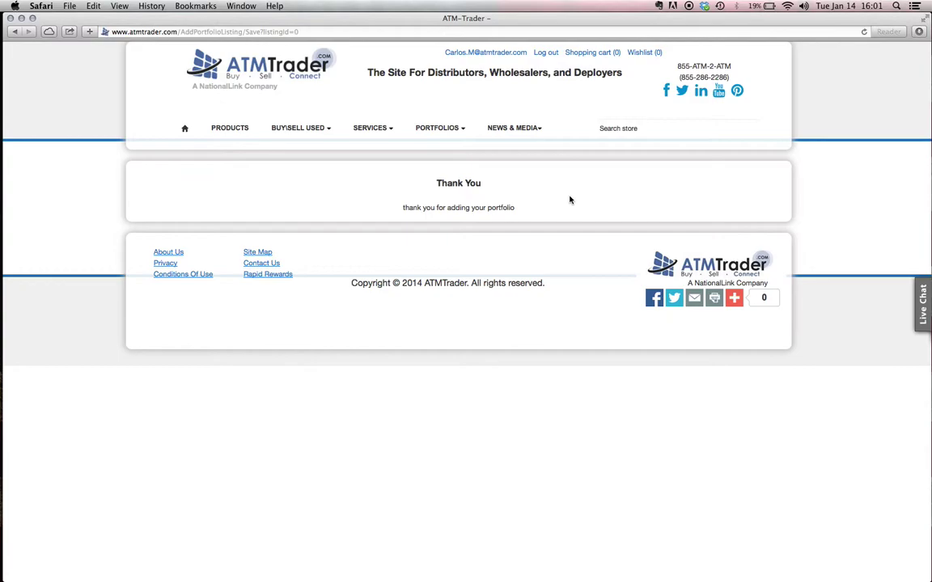
View the empty ATM Portfolios market from the home page, then go back Home.
click(304, 75)
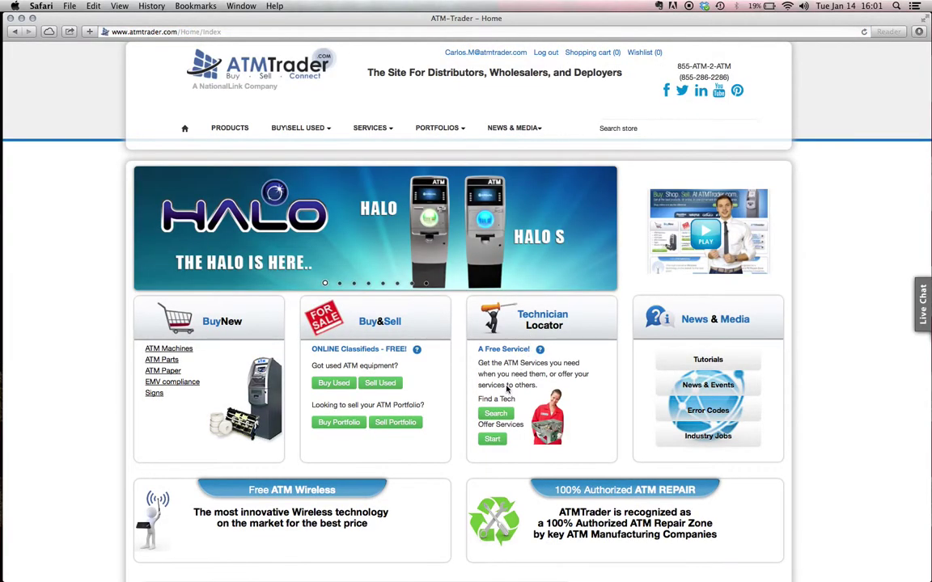
click(339, 422)
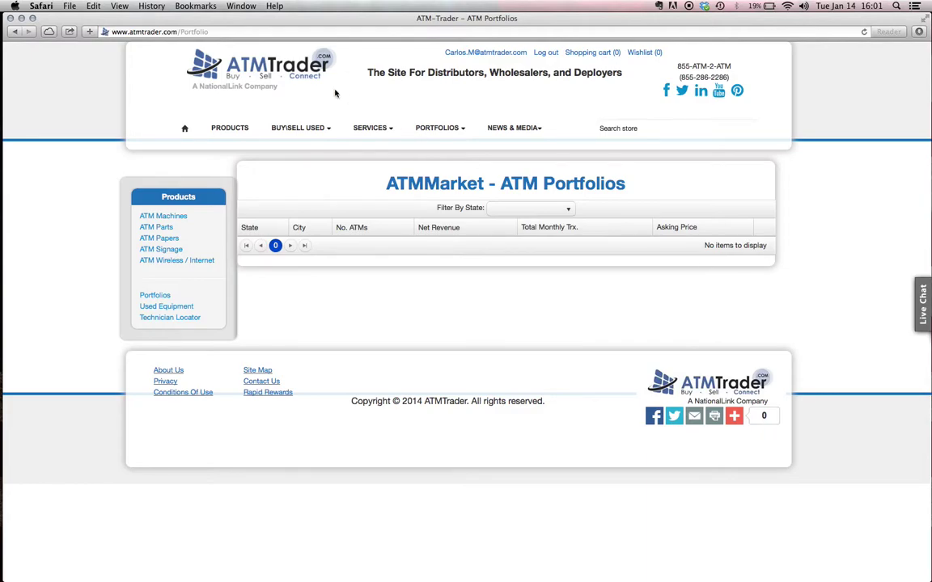
click(282, 65)
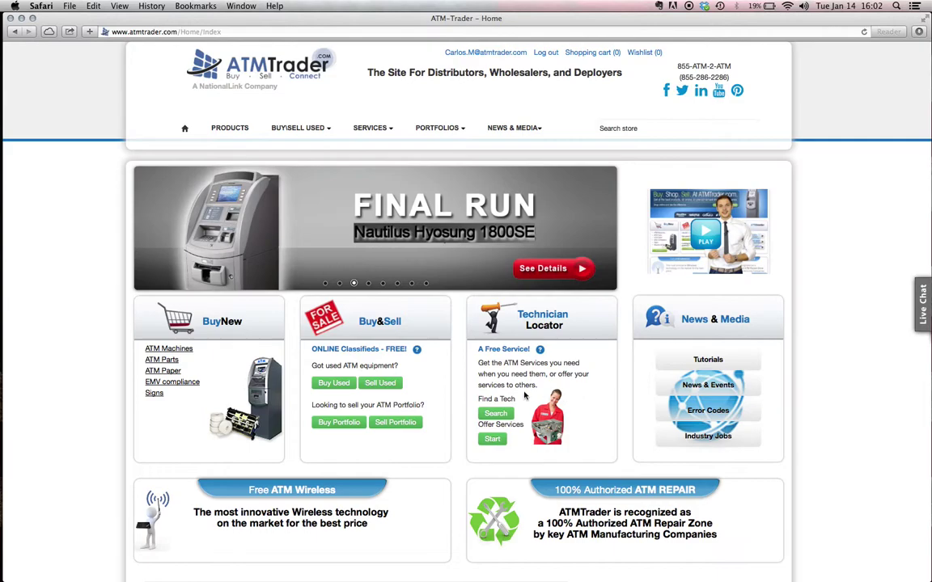
Open the Technician Locator and look over the Filter By State options.
click(497, 414)
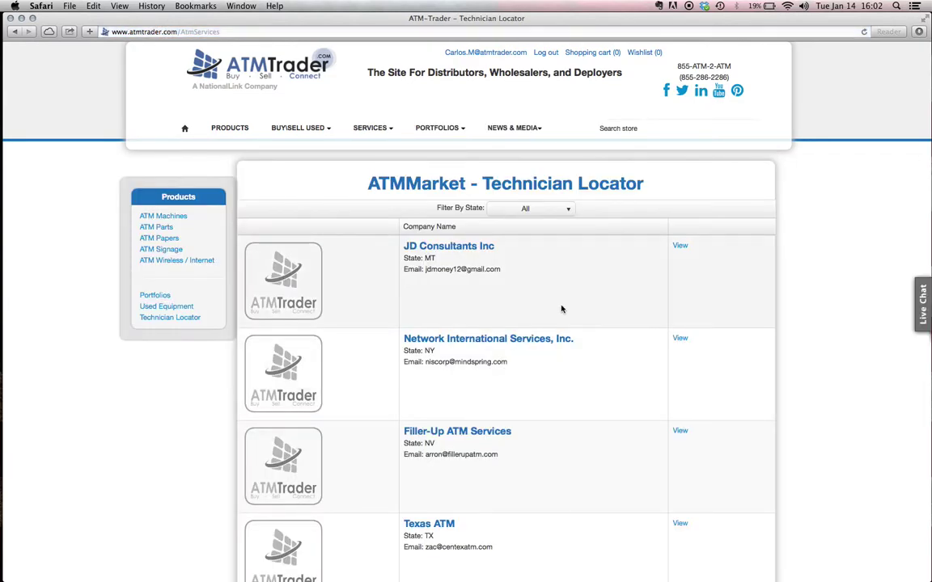
scroll(566, 308, down, 2)
scroll(573, 308, down, 2)
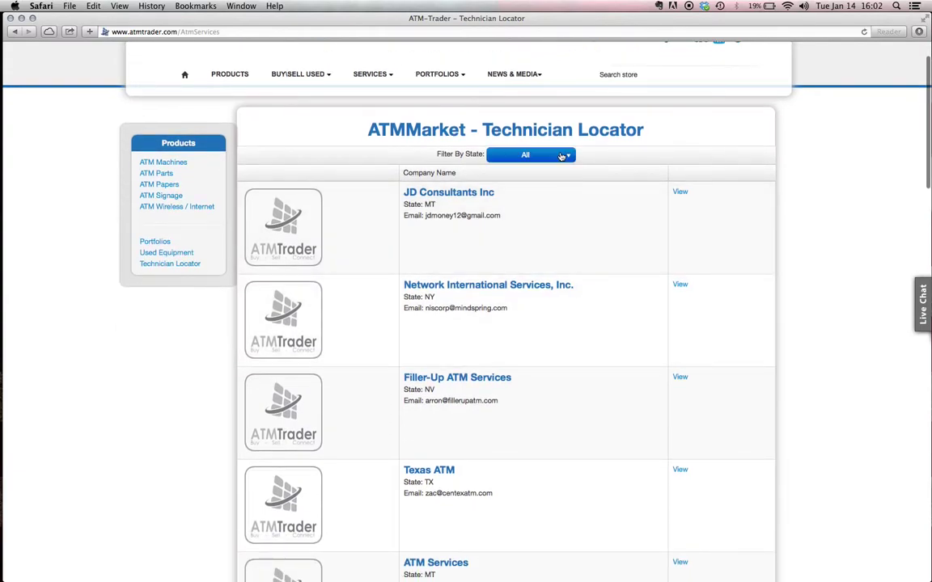
click(562, 157)
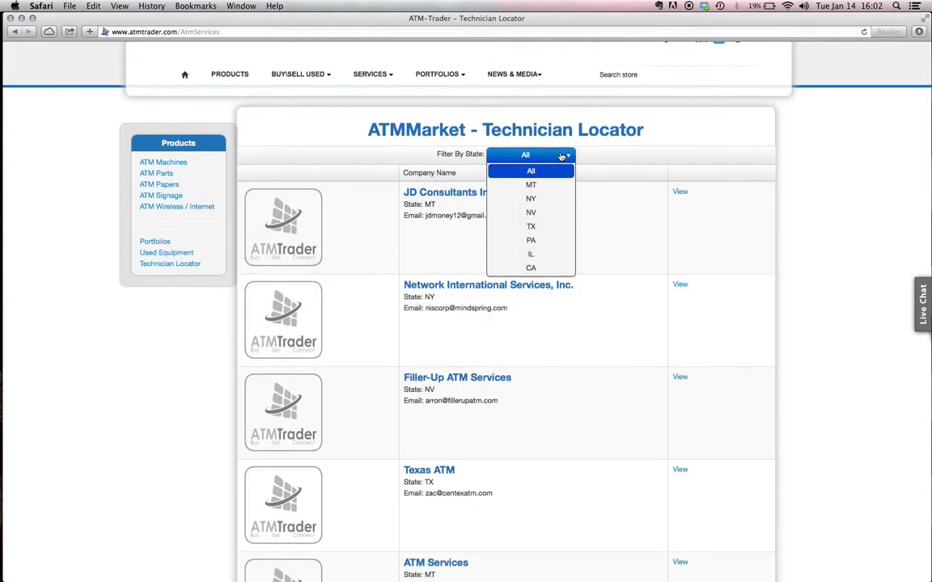
click(422, 255)
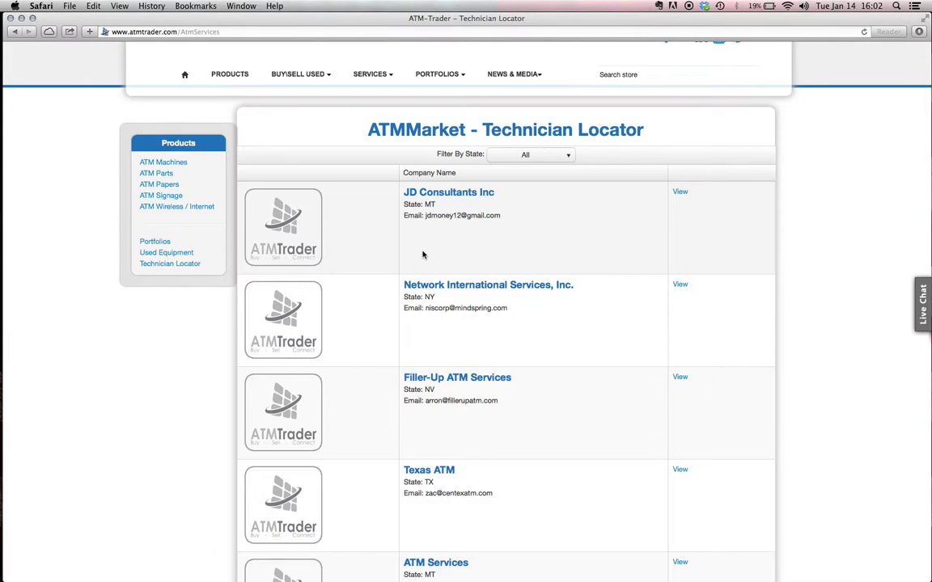
Filter the technicians to CA and view Fast Cash ATM LLC's details.
scroll(518, 263, down, 5)
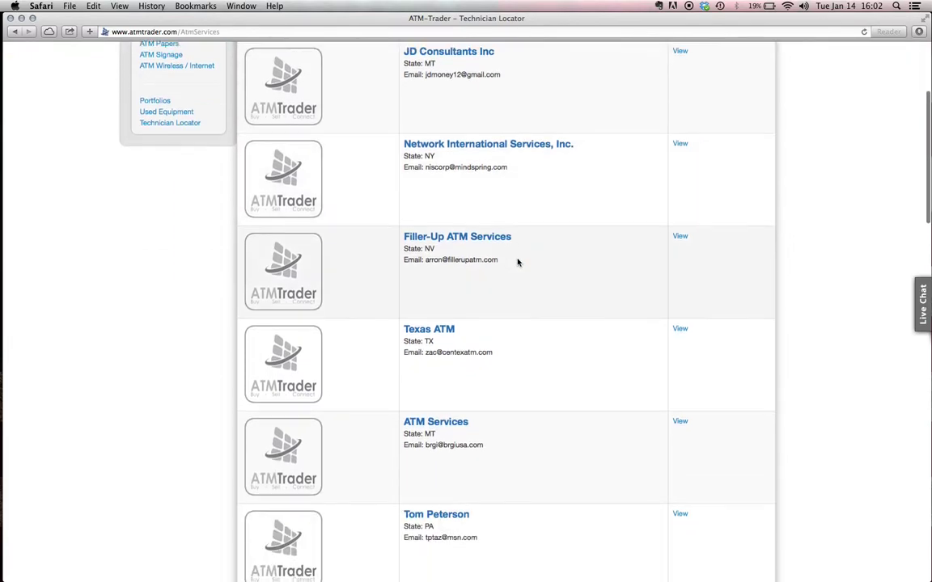
scroll(518, 262, up, 4)
scroll(518, 259, up, 3)
click(540, 210)
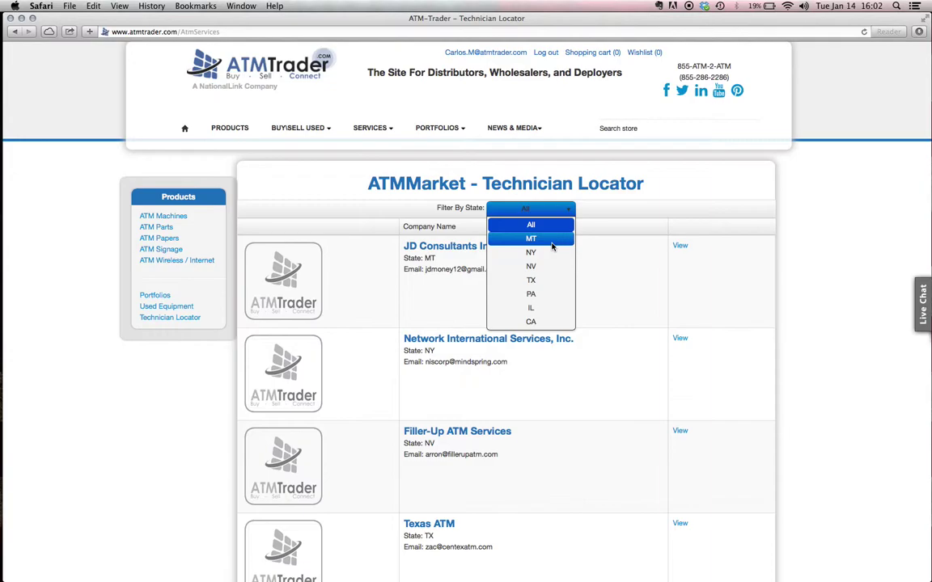
click(544, 323)
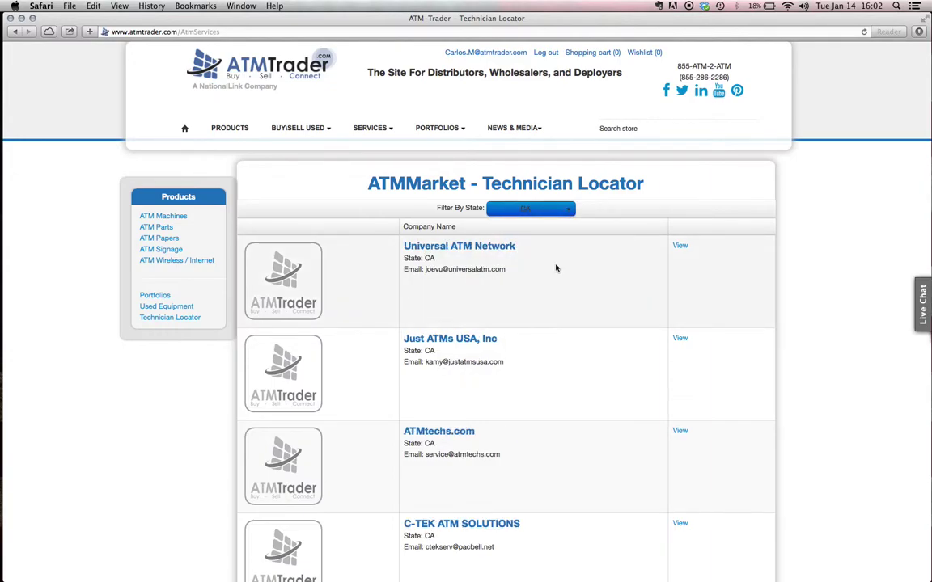
scroll(555, 267, down, 5)
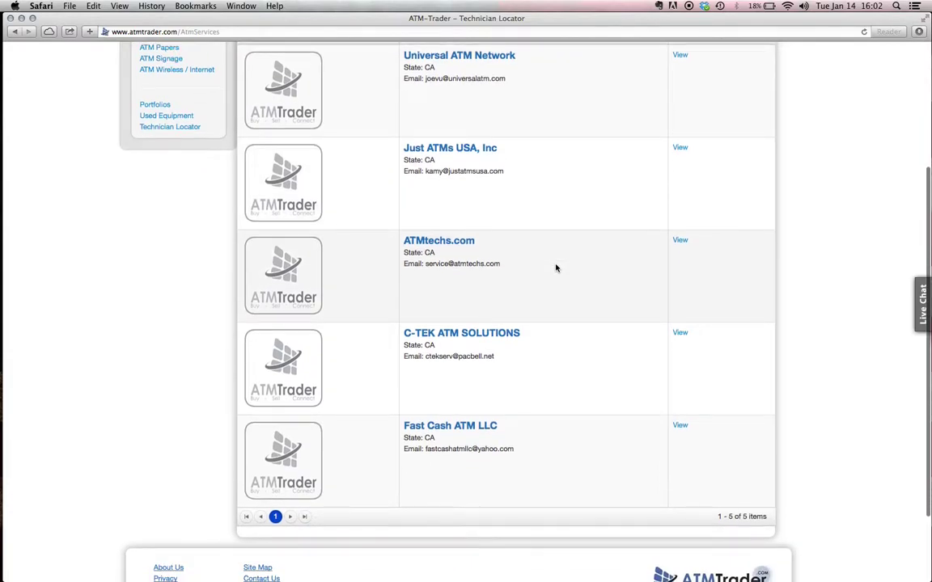
scroll(555, 268, up, 2)
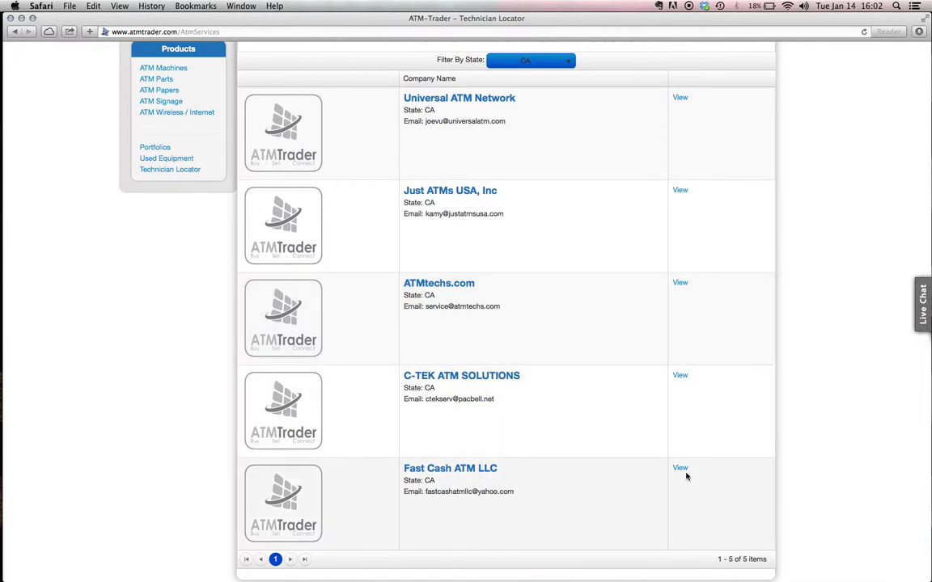
click(682, 469)
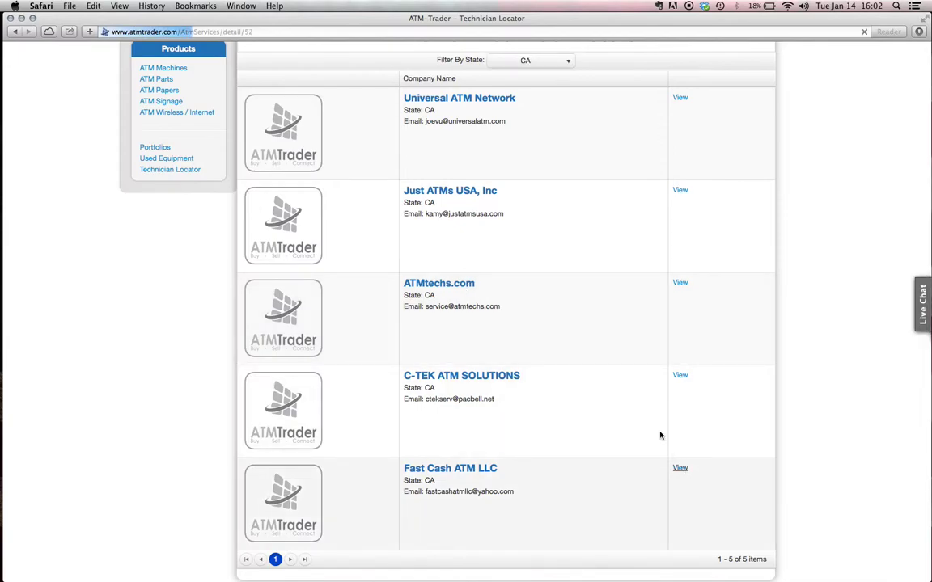
Scroll through the Fast Cash ATM LLC details and swipe back to the technician list.
scroll(541, 308, down, 5)
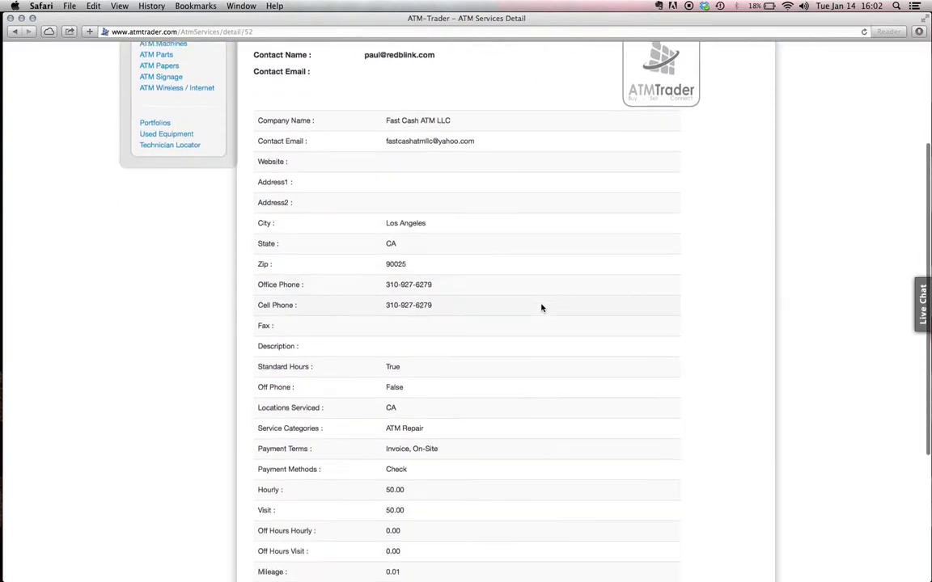
scroll(542, 308, down, 2)
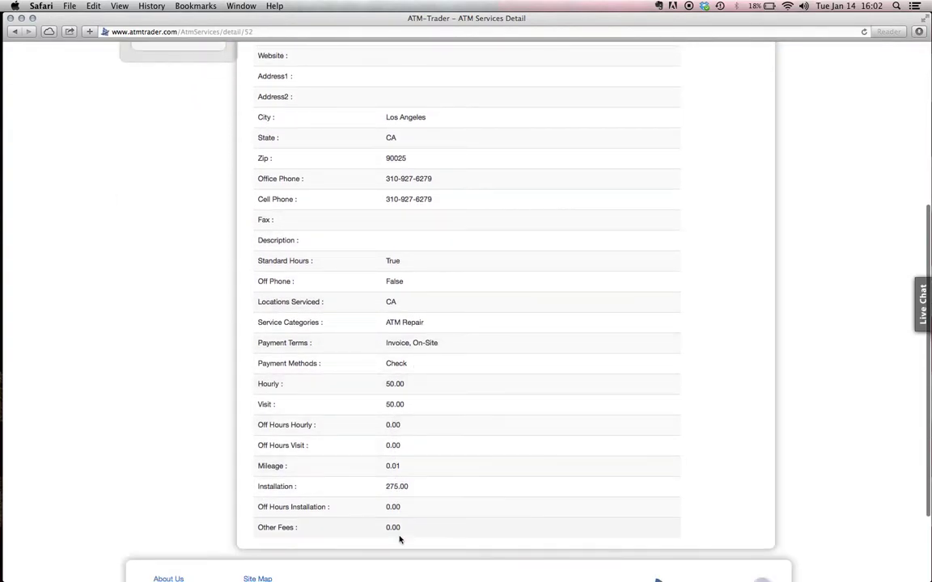
scroll(509, 376, up, 1)
scroll(510, 376, up, 5)
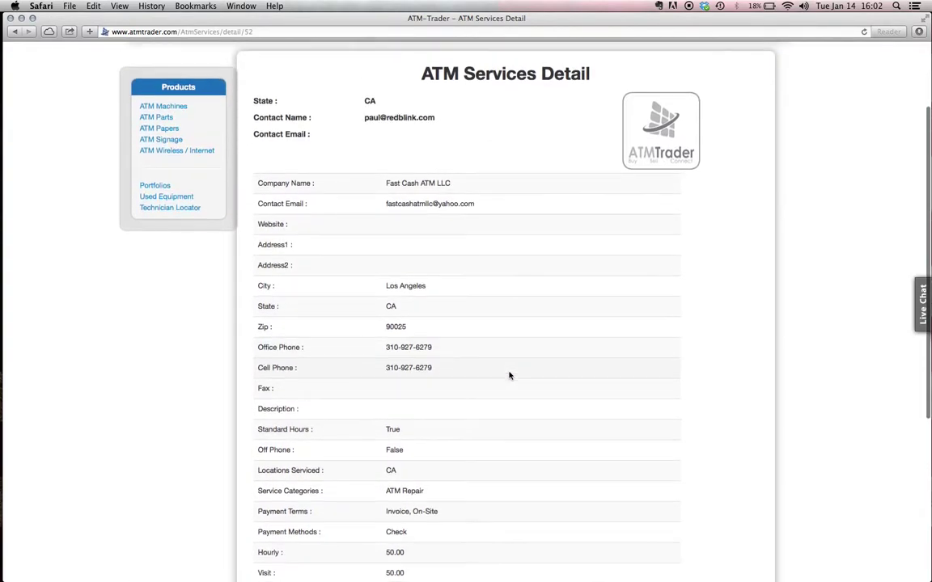
scroll(509, 375, up, 1)
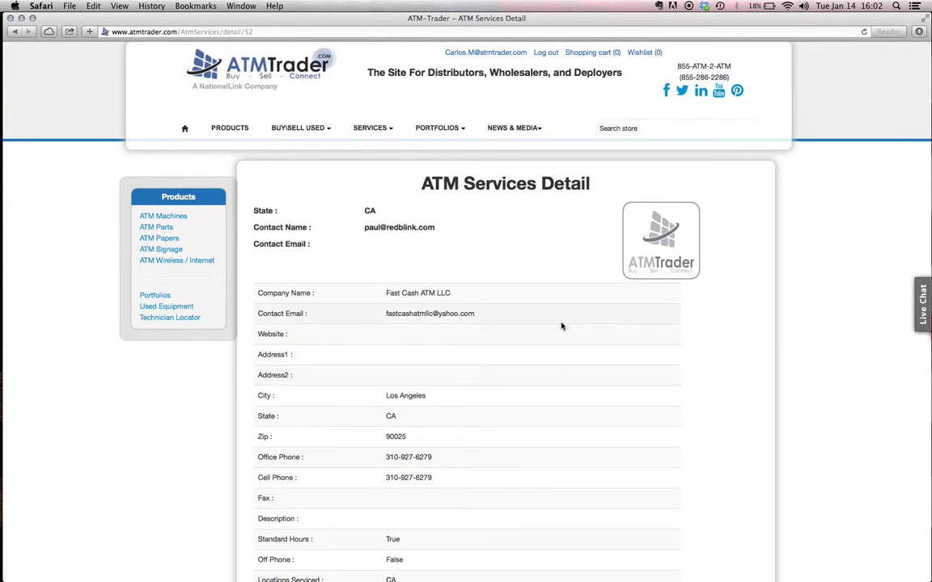
scroll(561, 326, left, 5)
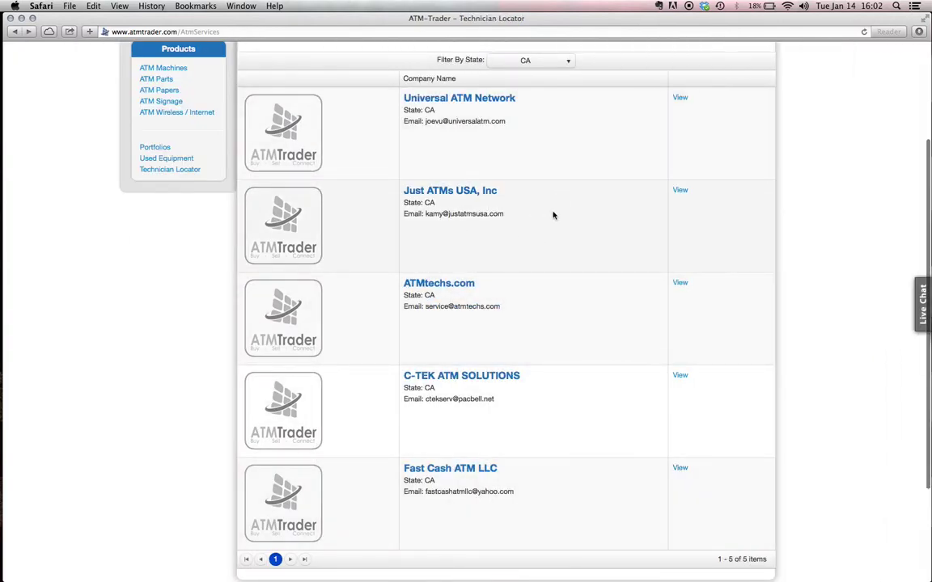
scroll(612, 181, up, 3)
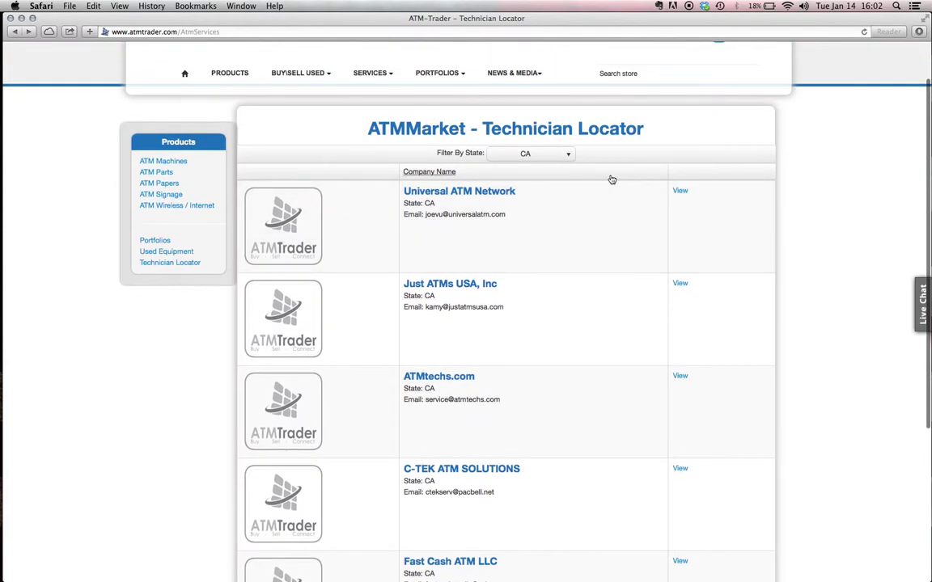
Reopen and close the state filter keeping CA, then return to the home page.
click(567, 154)
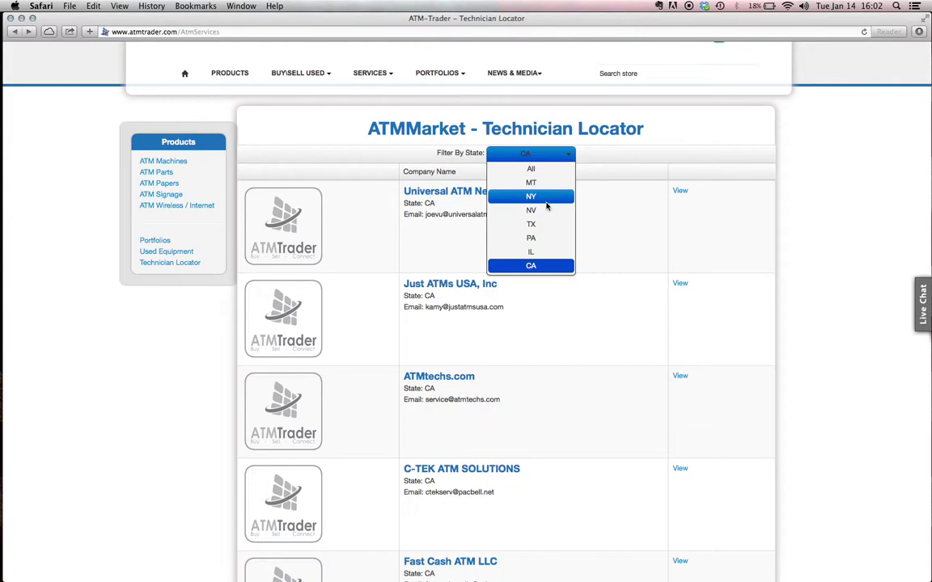
click(626, 154)
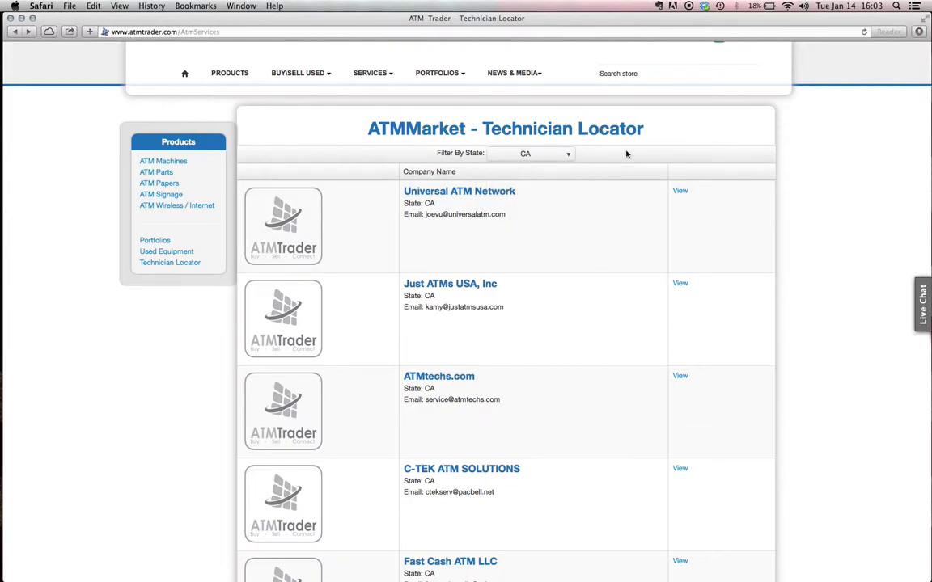
scroll(555, 264, up, 3)
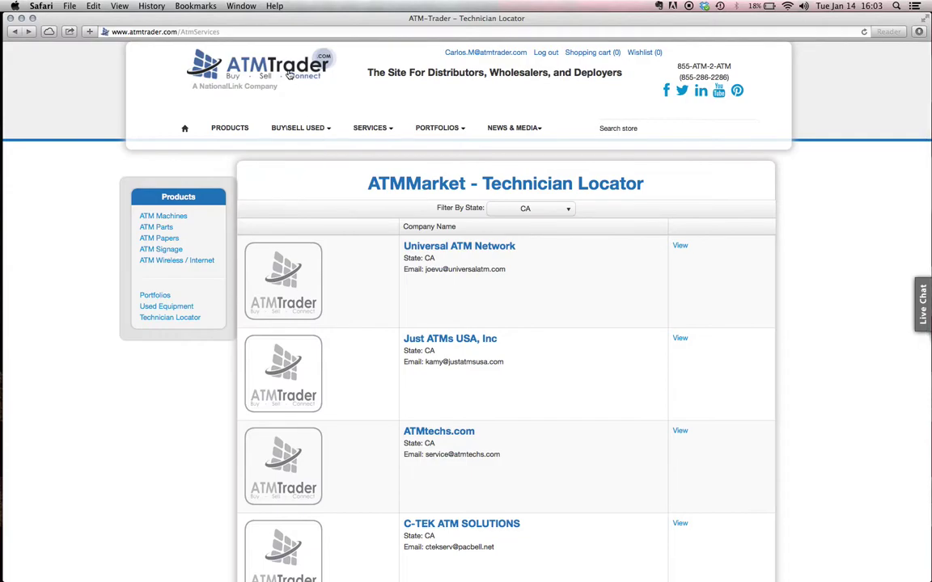
click(262, 70)
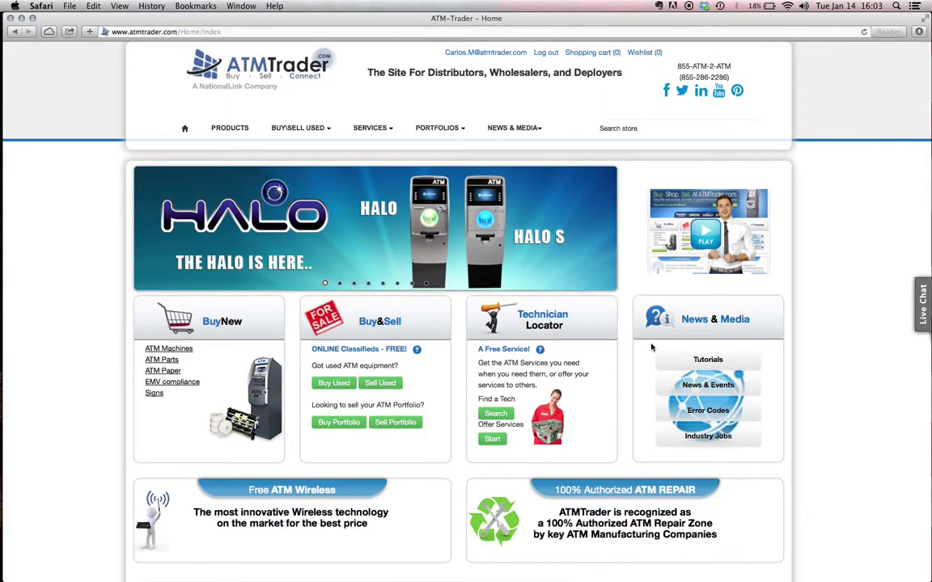
scroll(622, 354, down, 3)
scroll(622, 356, down, 2)
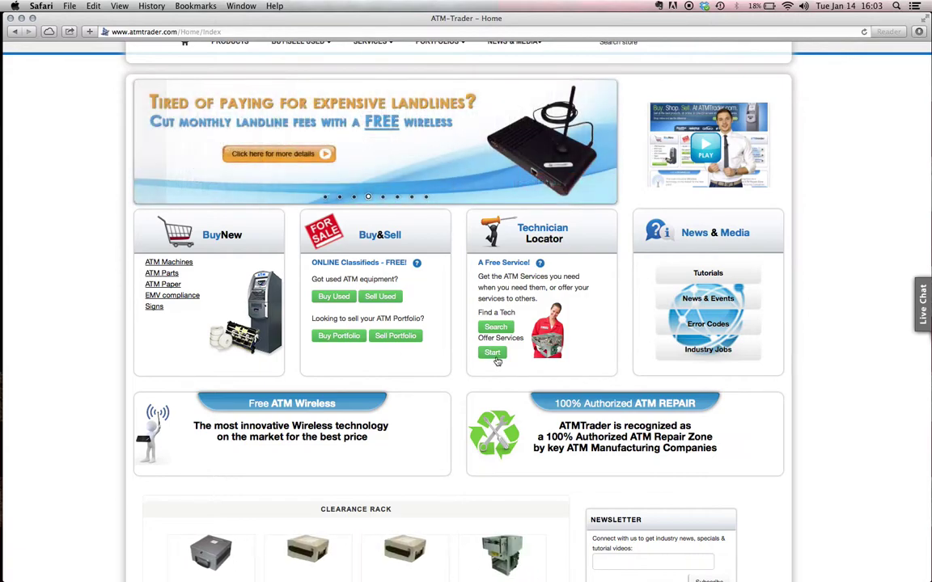
Start an Offer Services listing with company name ATMTrader, plus the website and e-mail.
click(495, 356)
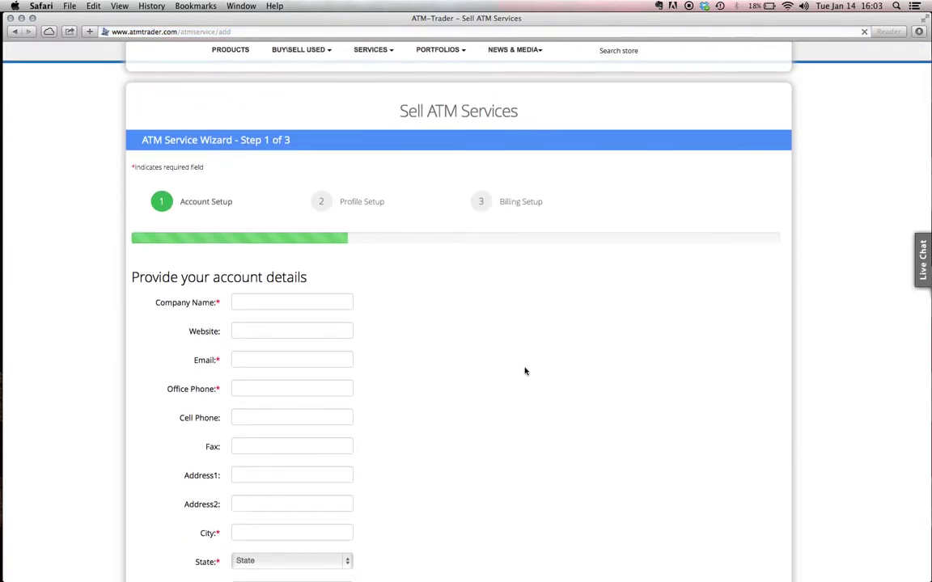
click(316, 304)
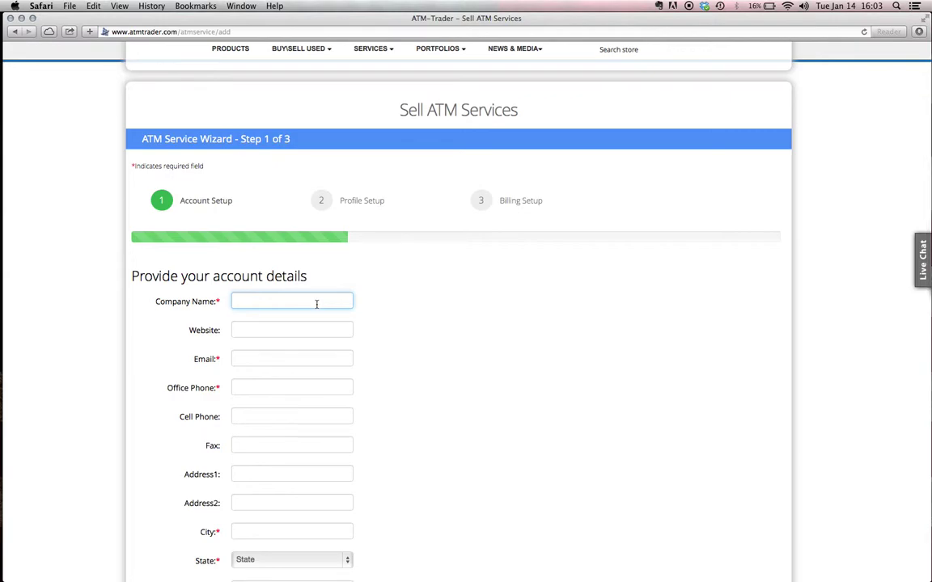
text(ATMTrader)
key(Tab)
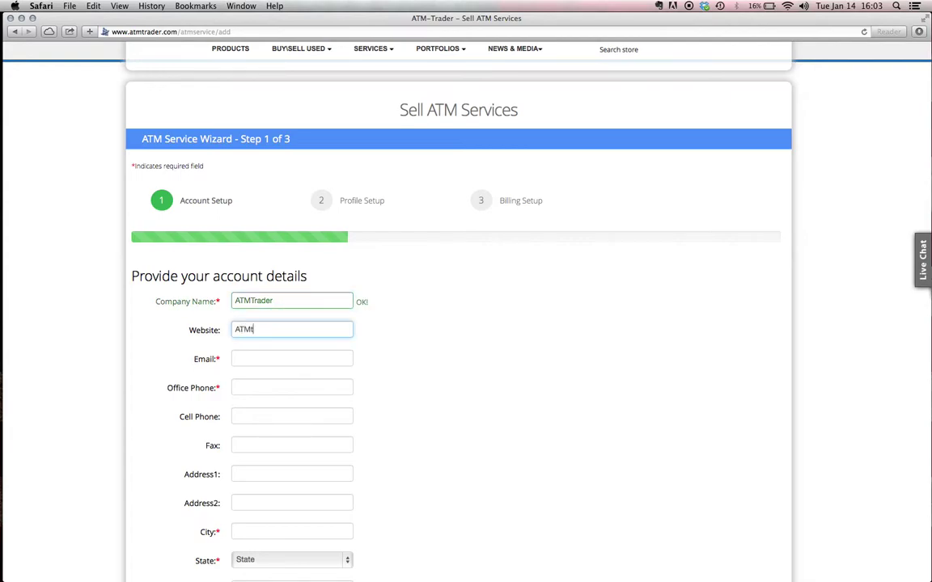
text(der.com)
key(Tab)
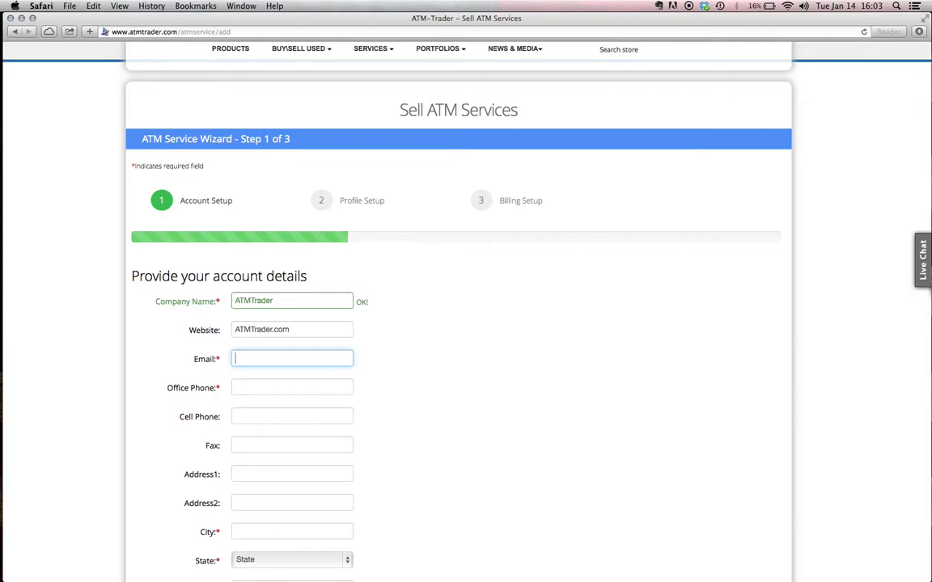
key(Tab)
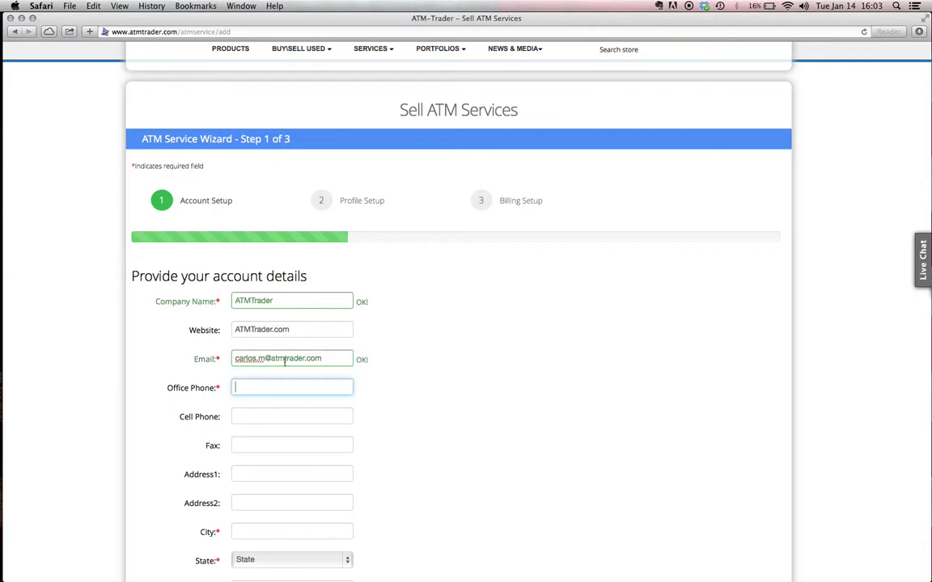
Fill in the office phone number and validate it.
click(272, 417)
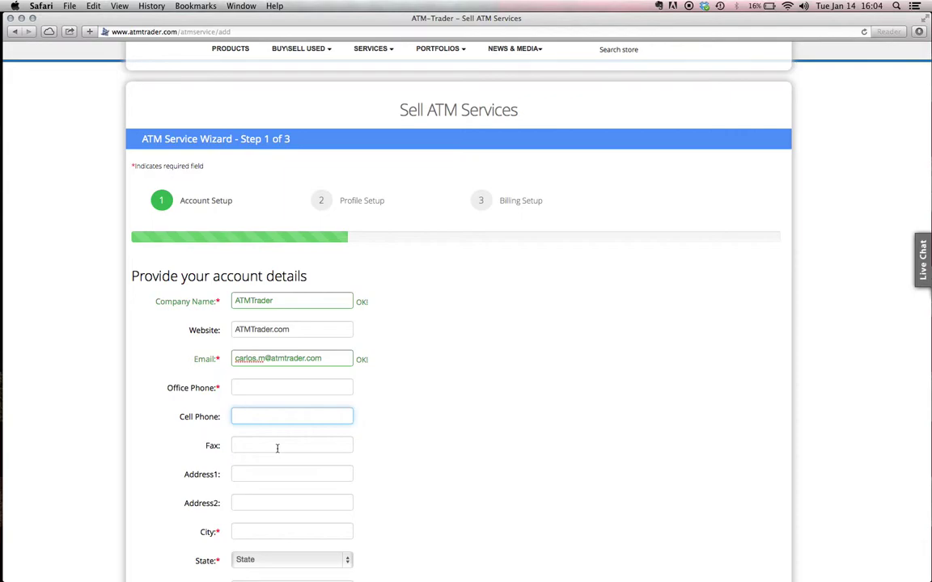
click(293, 388)
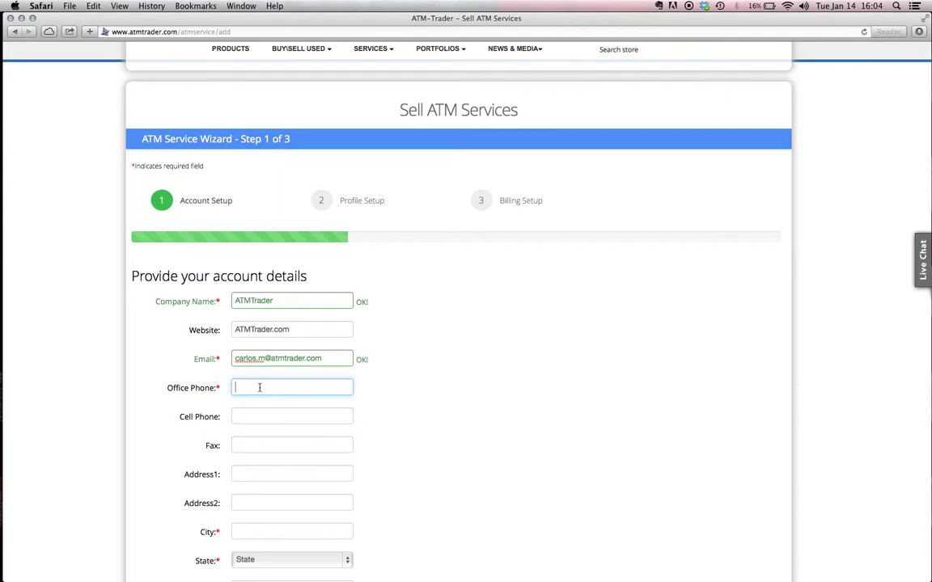
click(375, 414)
scroll(374, 415, down, 2)
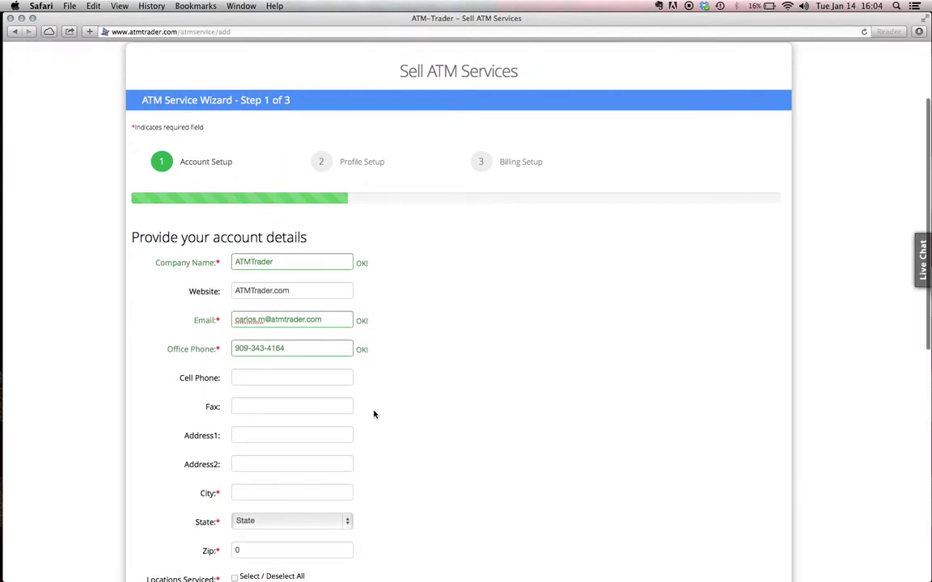
Enter the street address, city Glendora, state California and the zip code.
click(315, 434)
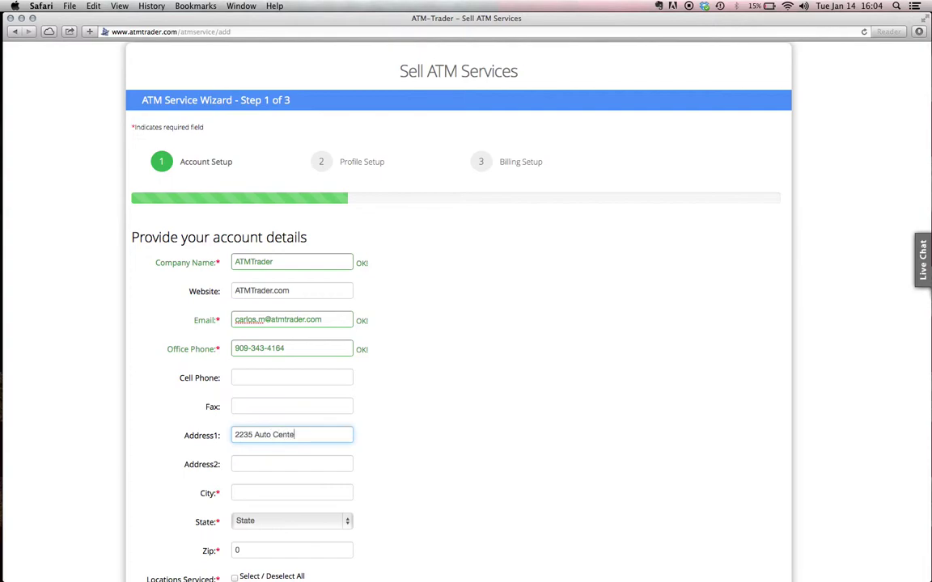
click(320, 494)
text(Glendora)
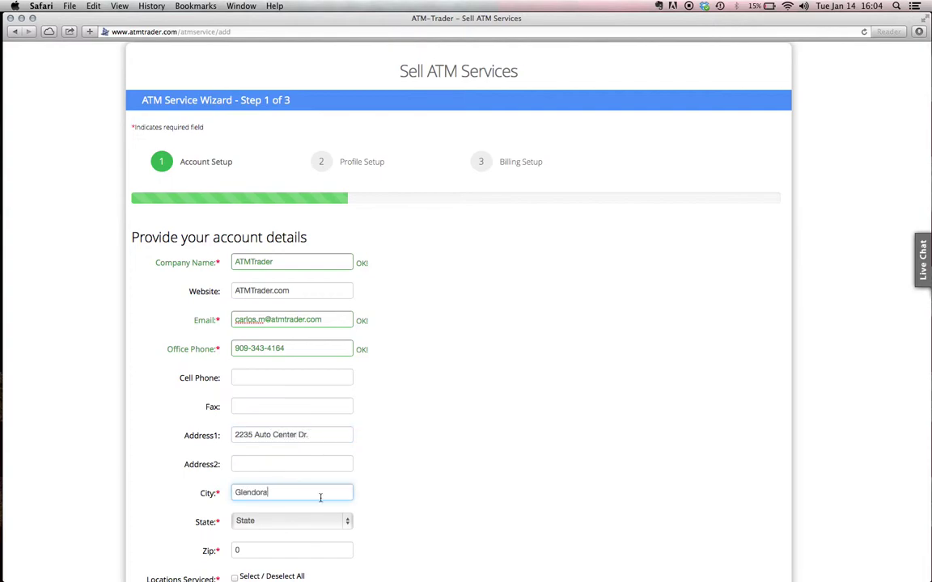
click(347, 525)
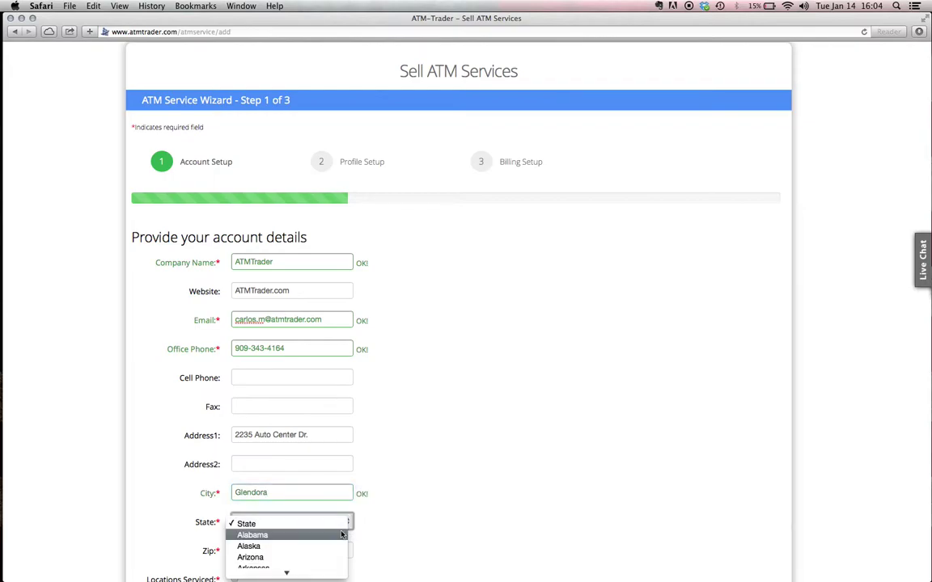
click(335, 563)
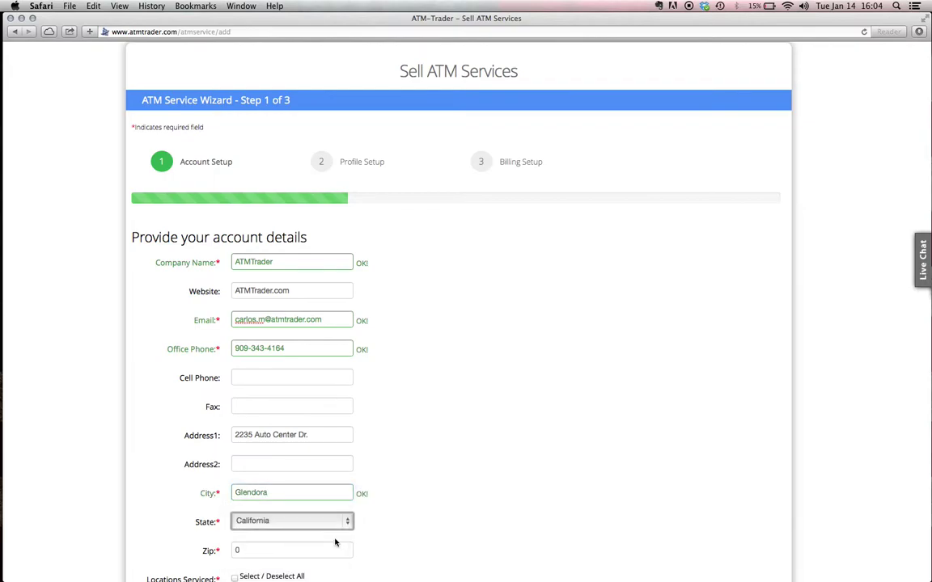
scroll(437, 455, down, 3)
click(254, 478)
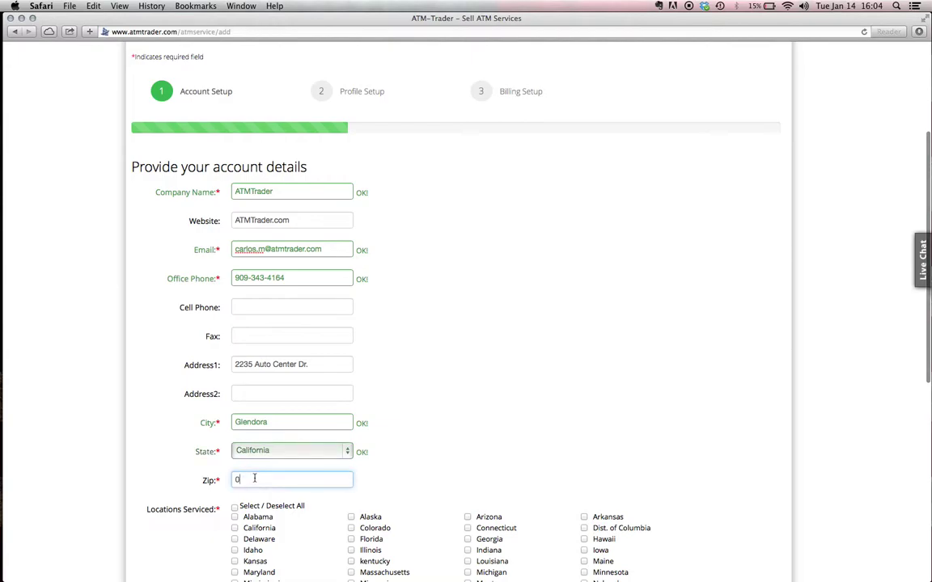
text(91740)
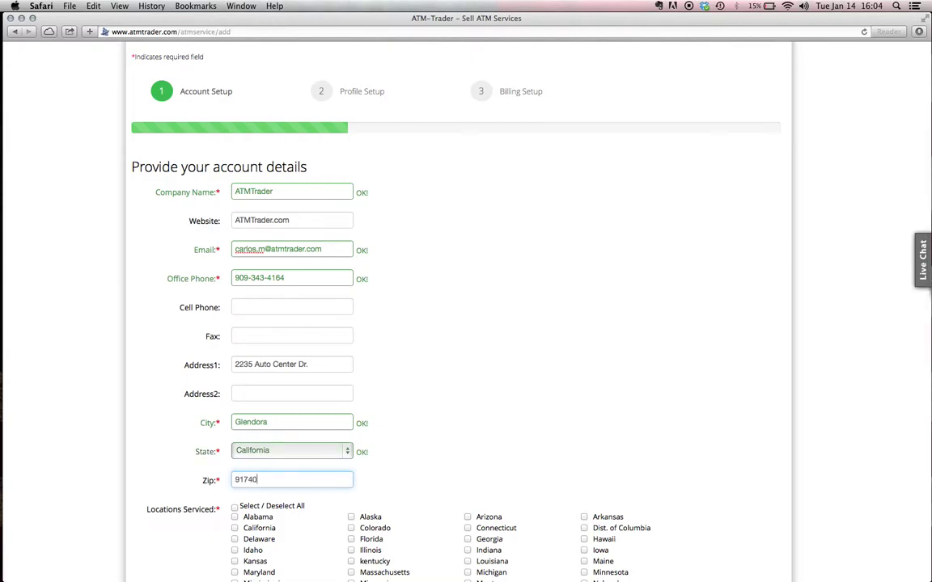
click(396, 414)
Scroll down the services form and tick ATM Repair as an offered service.
scroll(399, 414, down, 6)
scroll(401, 413, down, 3)
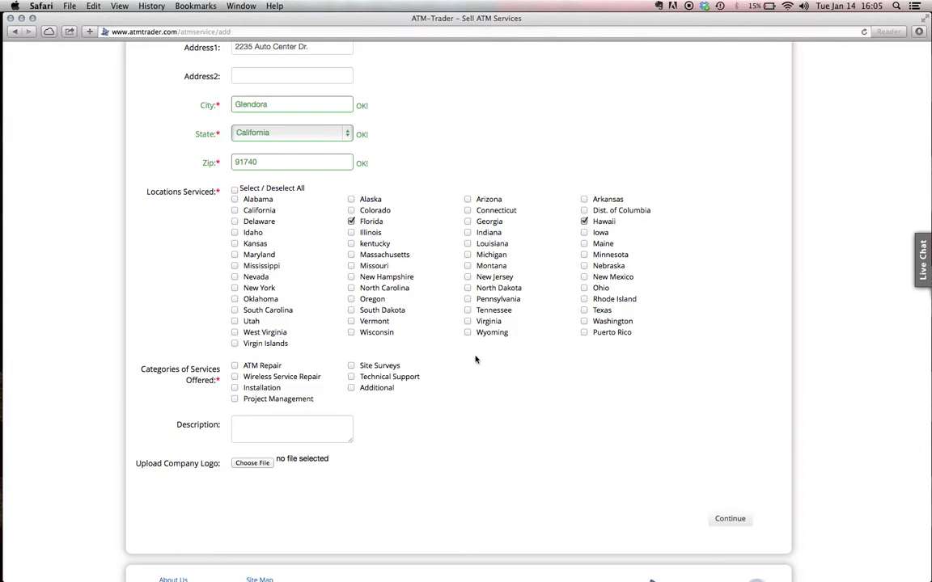
scroll(449, 340, down, 2)
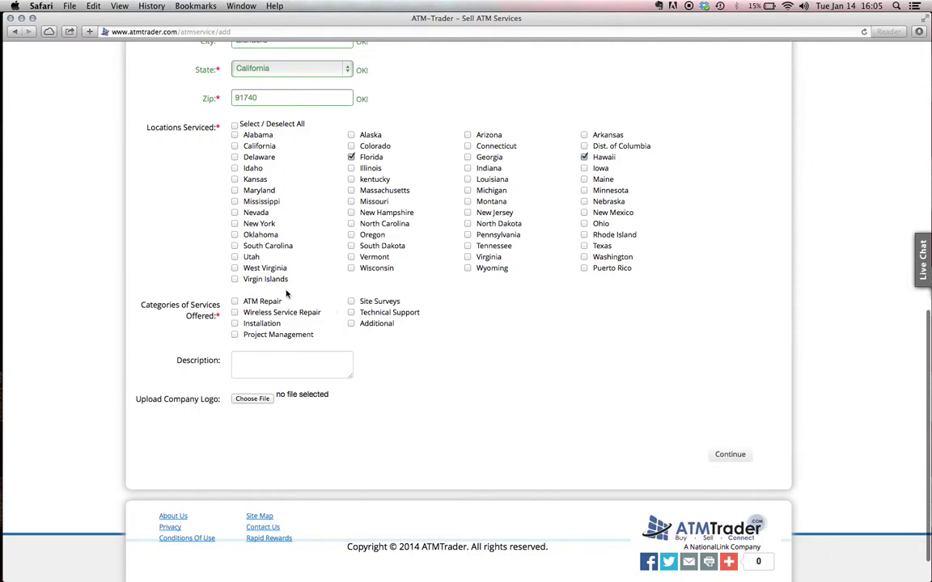
click(235, 302)
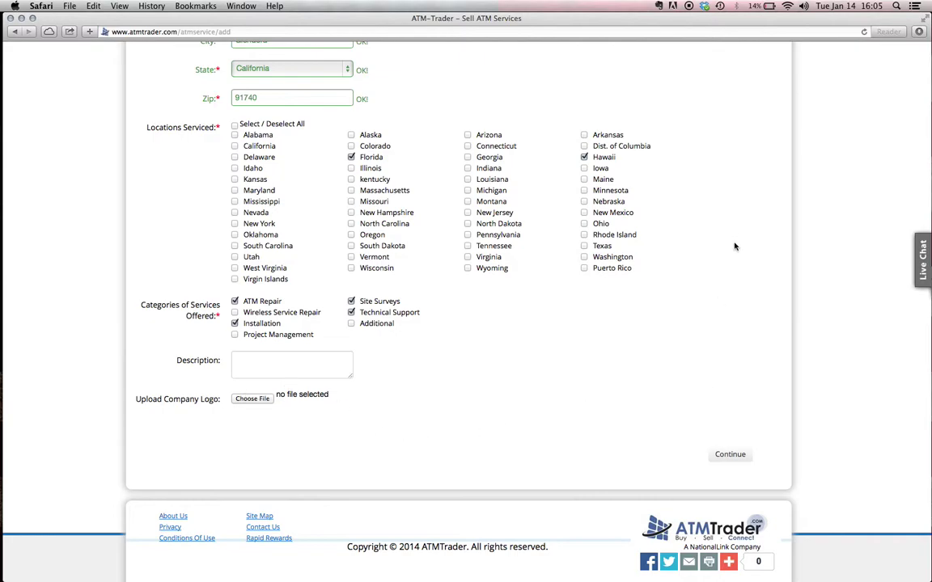
Advance to Profile Setup and set the hourly rate to 50.
click(744, 455)
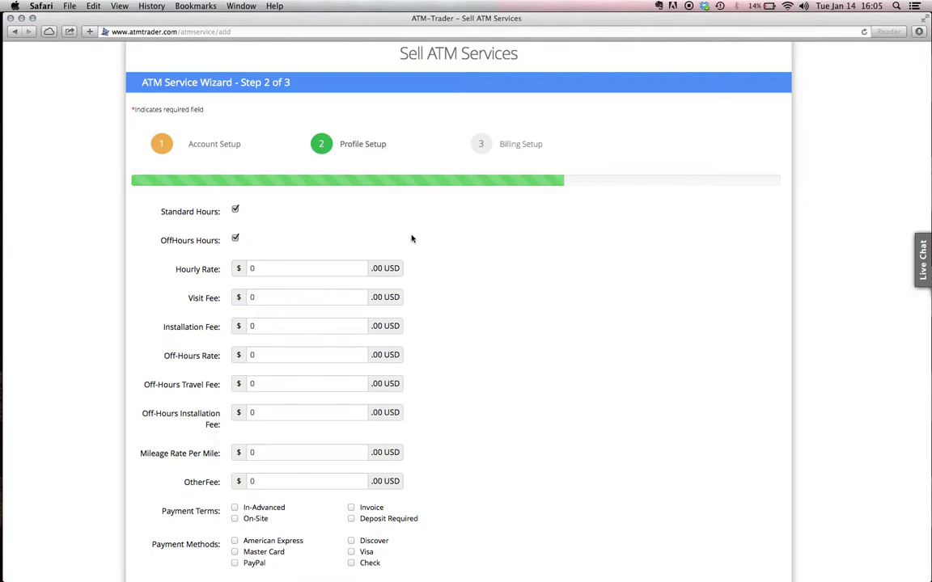
scroll(410, 222, down, 1)
scroll(410, 222, down, 3)
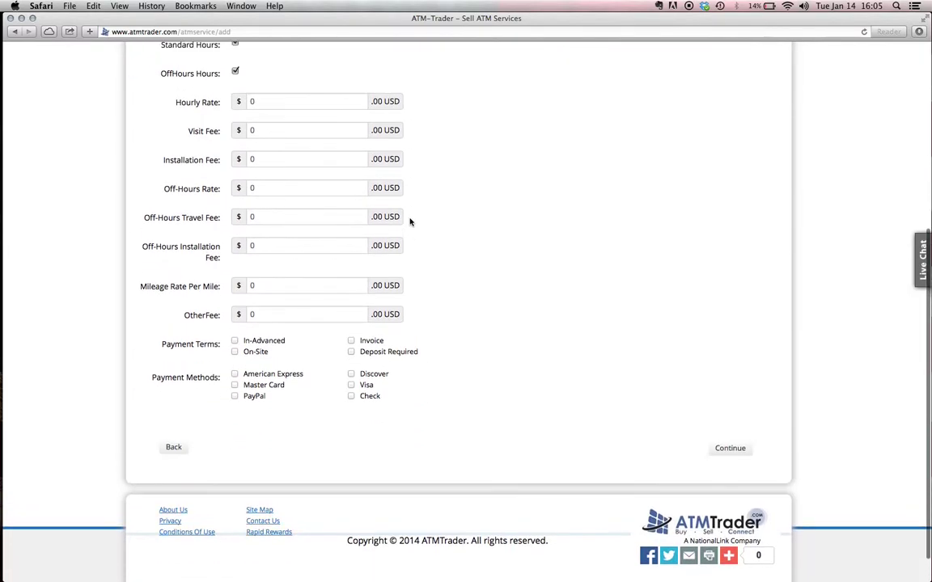
scroll(408, 218, up, 4)
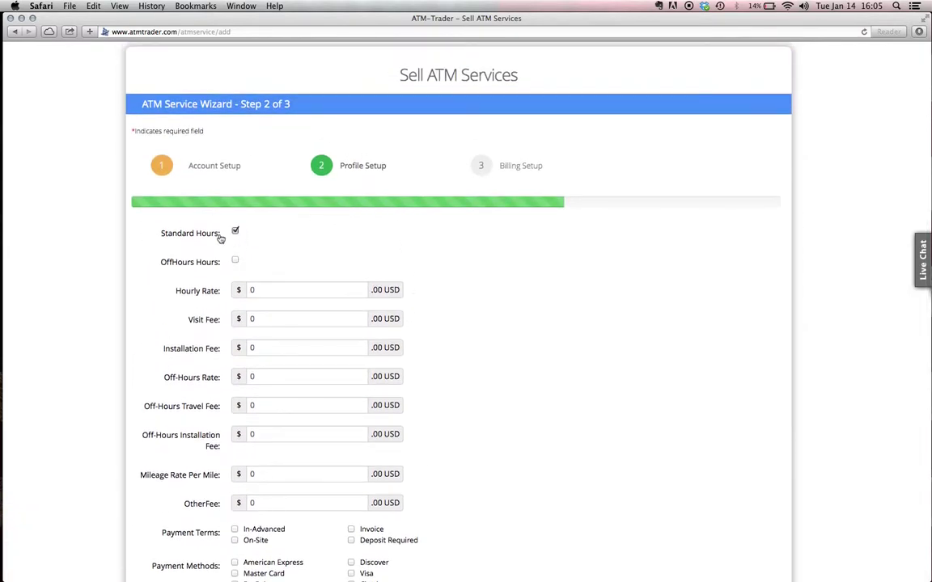
click(278, 291)
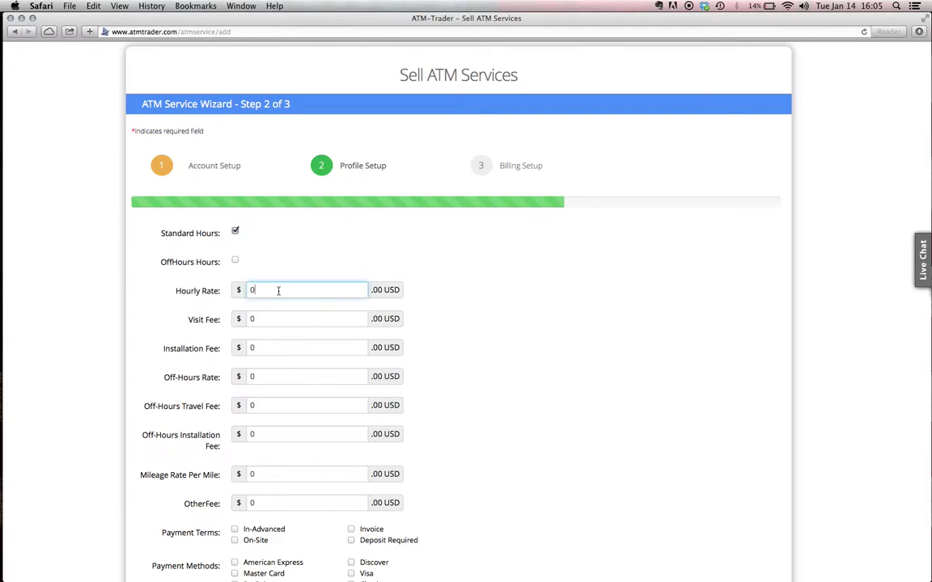
key(BackSpace)
key(Tab)
text(25)
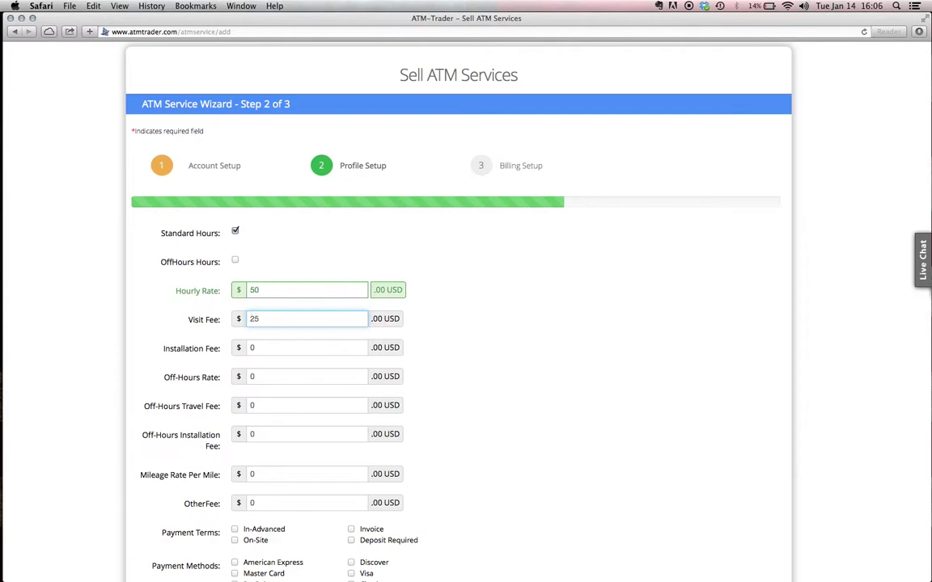
Set visit fee 25, installation 100 and mileage .50, and accept Invoice and On-Site terms.
key(Tab)
text(100)
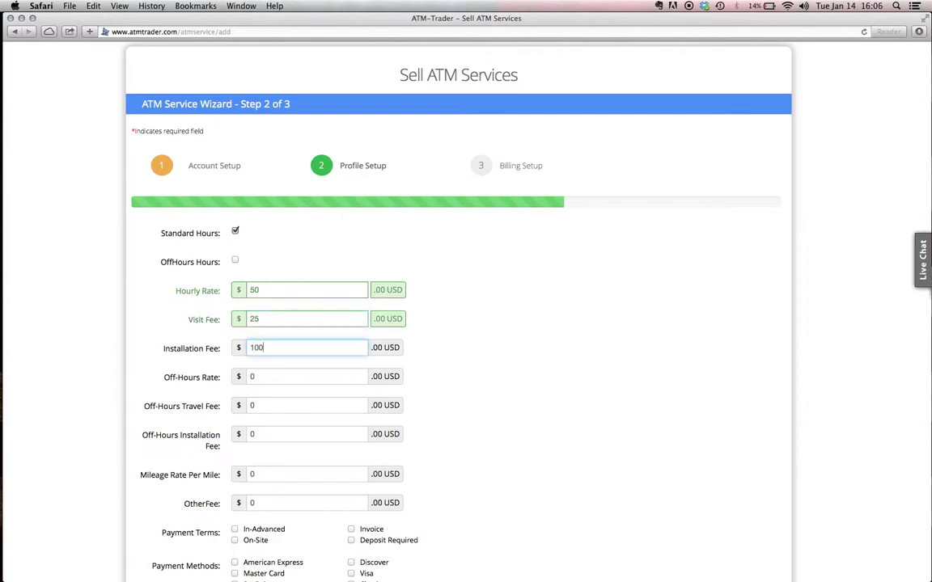
key(Tab)
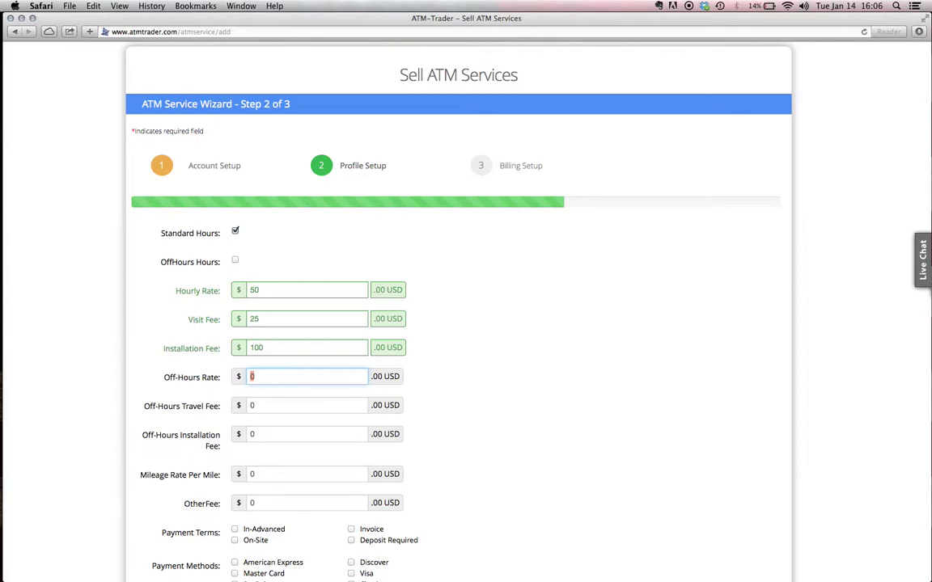
key(Tab)
key(Tab)
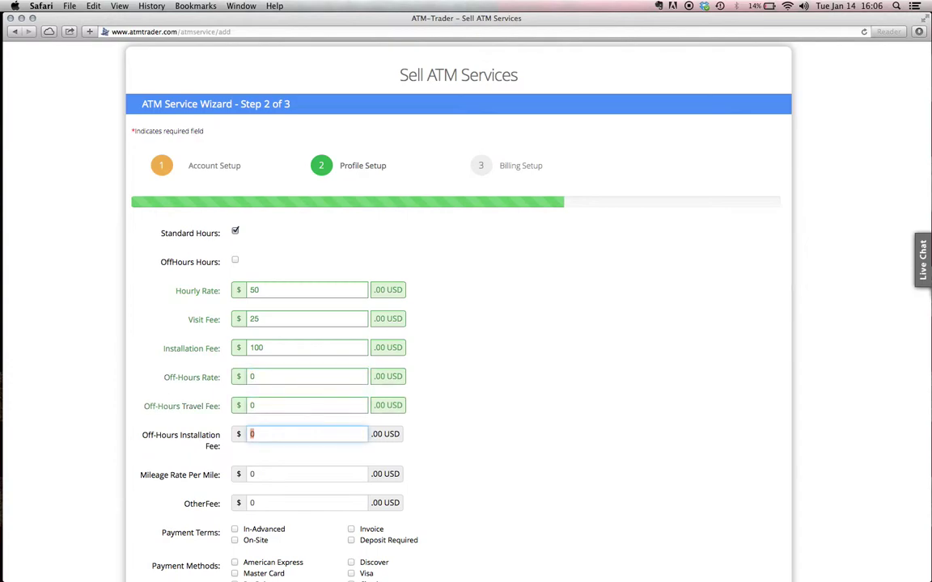
key(Tab)
scroll(511, 410, down, 3)
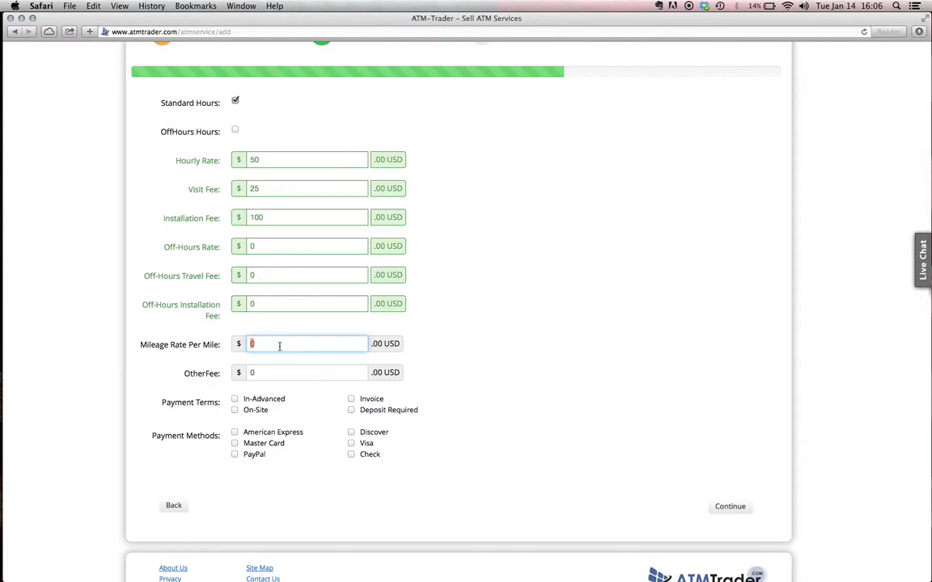
text(.5)
key(Tab)
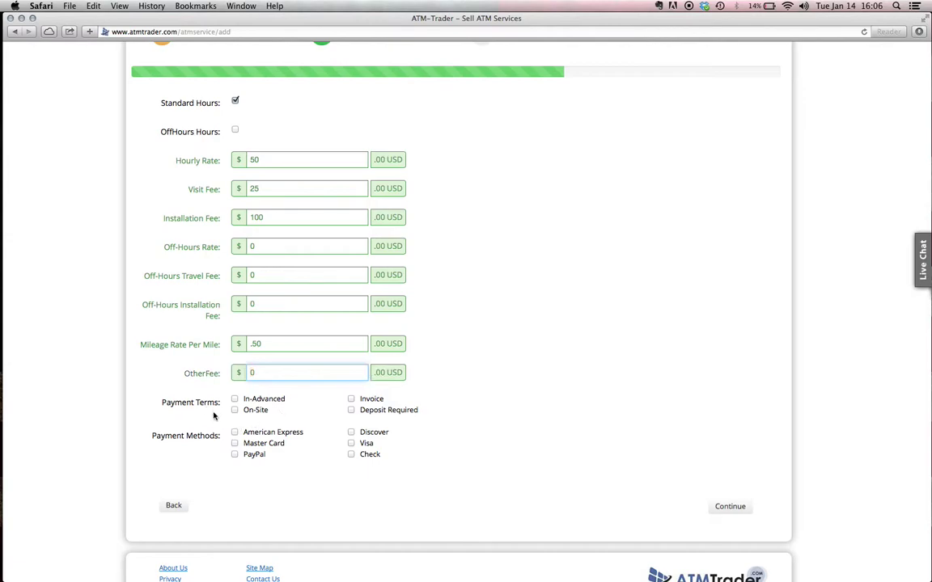
click(316, 401)
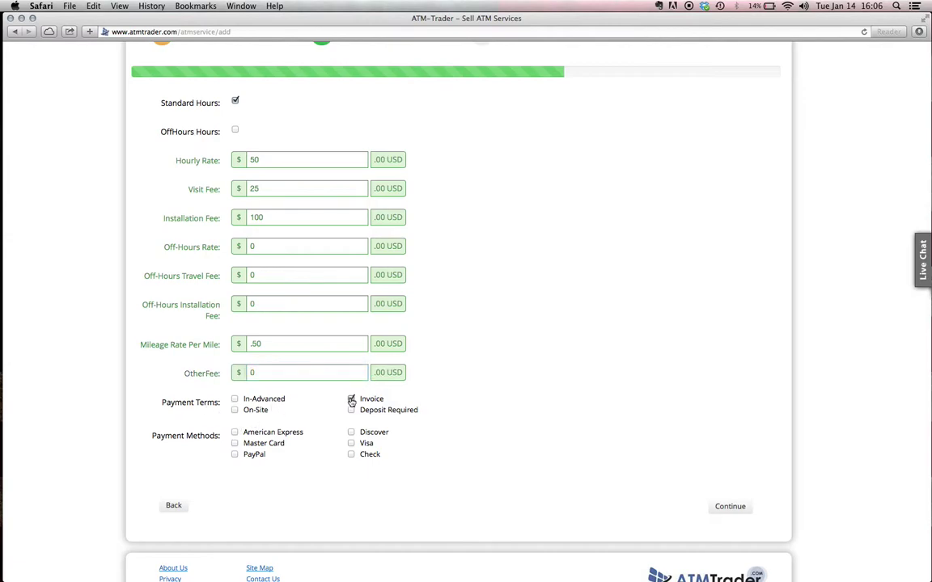
click(234, 410)
Continue to the Billing Setup summary, look it over, and submit the service listing.
click(737, 506)
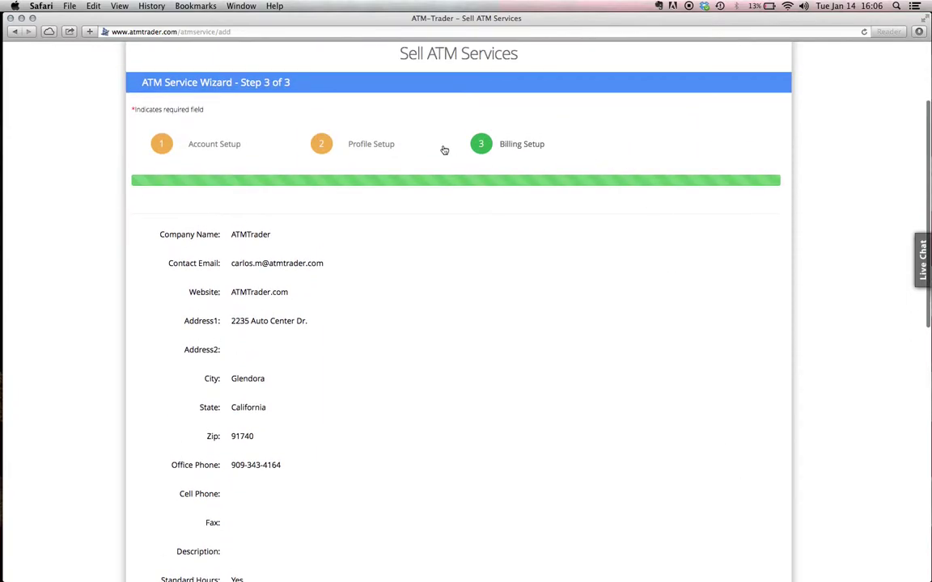
scroll(435, 139, down, 2)
scroll(436, 139, down, 3)
scroll(435, 139, down, 4)
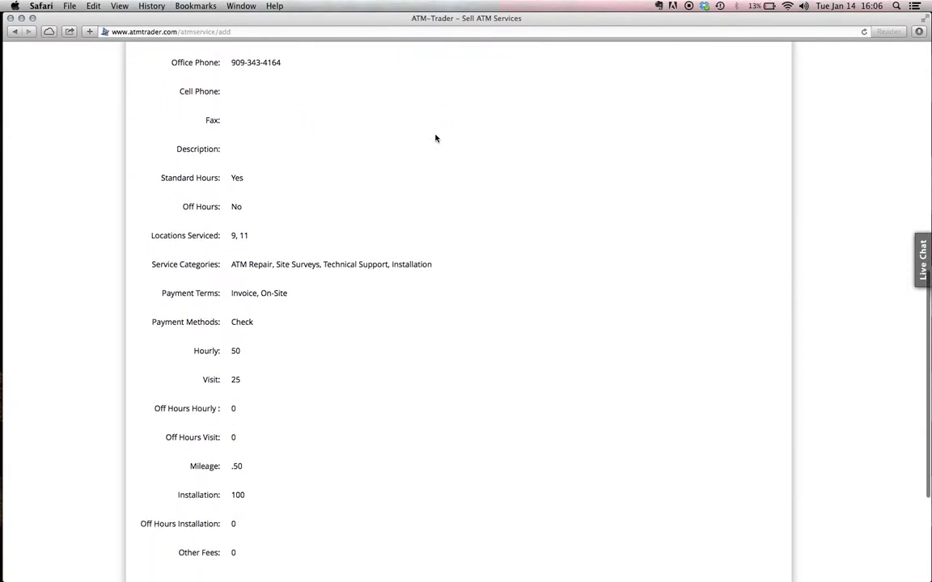
scroll(435, 139, down, 4)
scroll(436, 140, up, 3)
scroll(437, 139, up, 1)
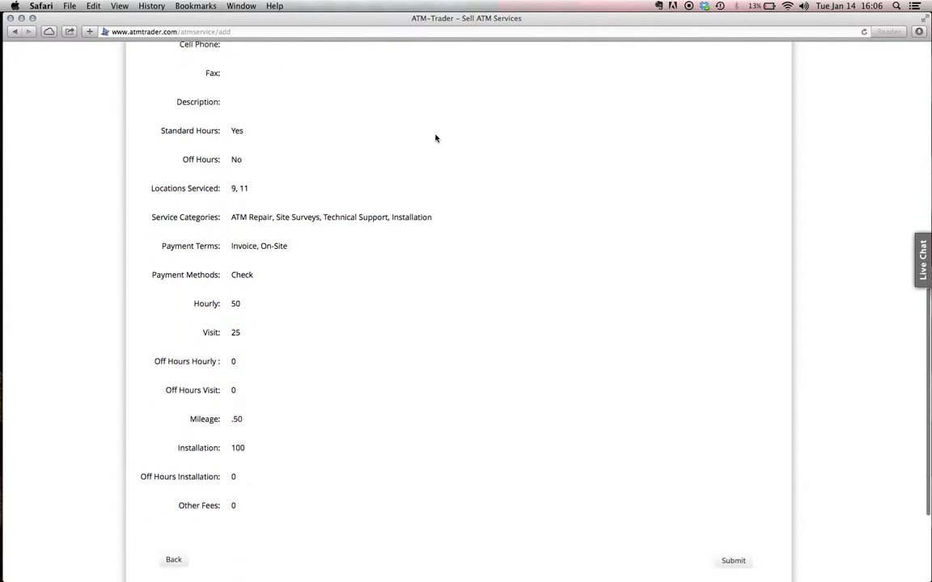
scroll(566, 170, down, 2)
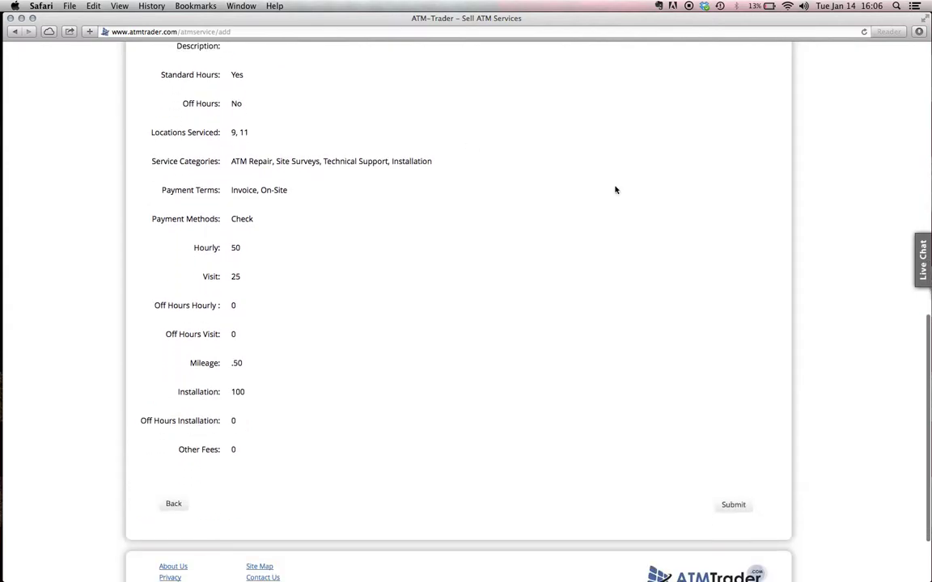
click(734, 504)
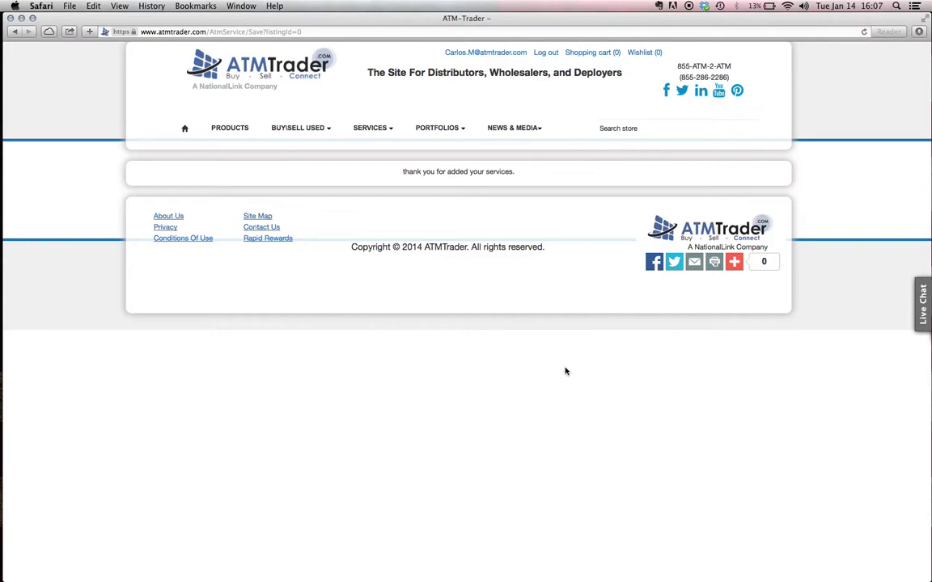
Look at the full Technician Locator company list, then return to the ATMTrader home page.
click(273, 68)
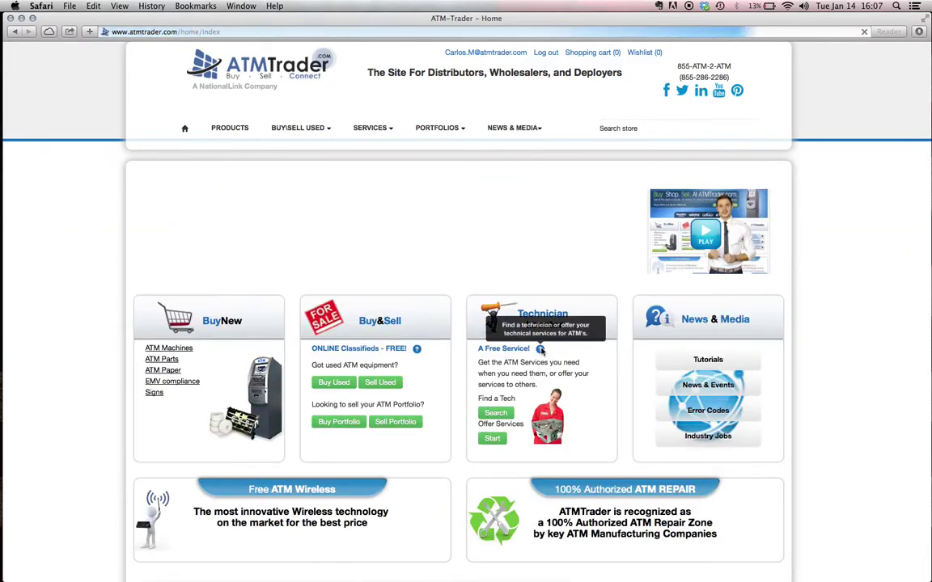
click(500, 415)
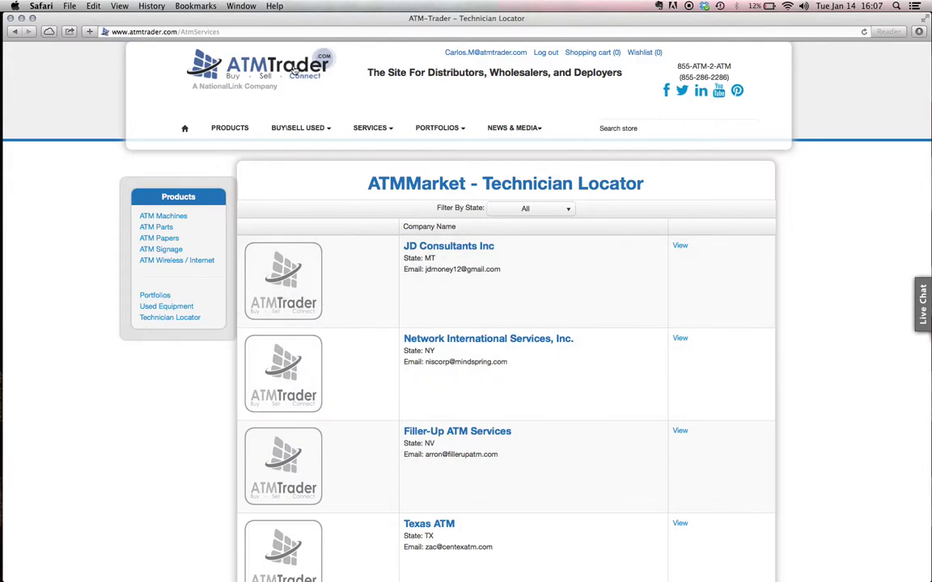
click(293, 71)
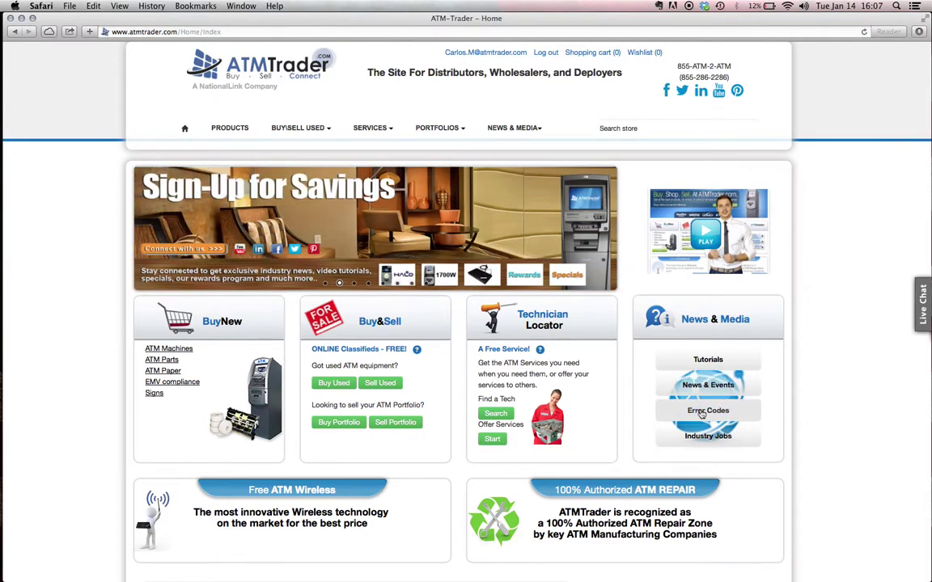
scroll(644, 413, up, 5)
scroll(644, 413, up, 3)
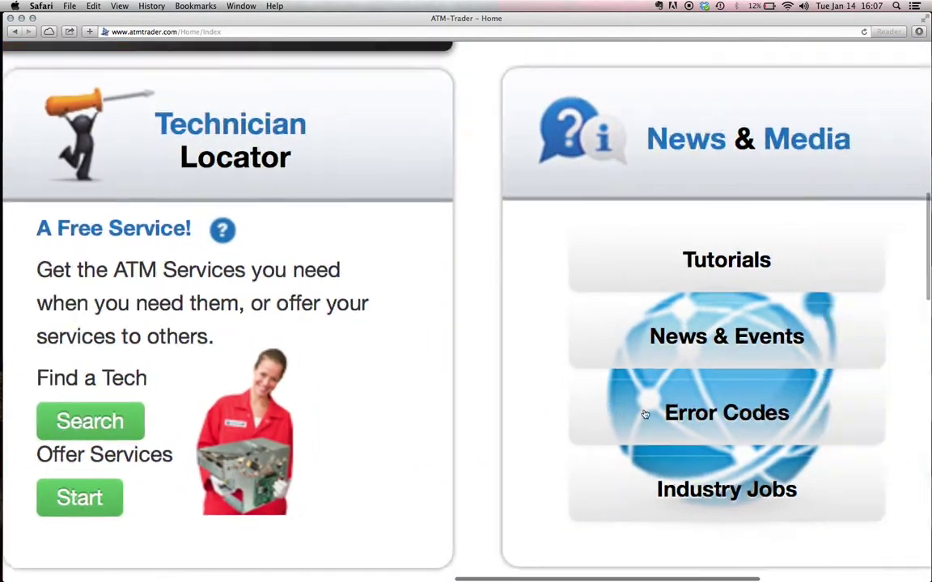
scroll(645, 410, up, 2)
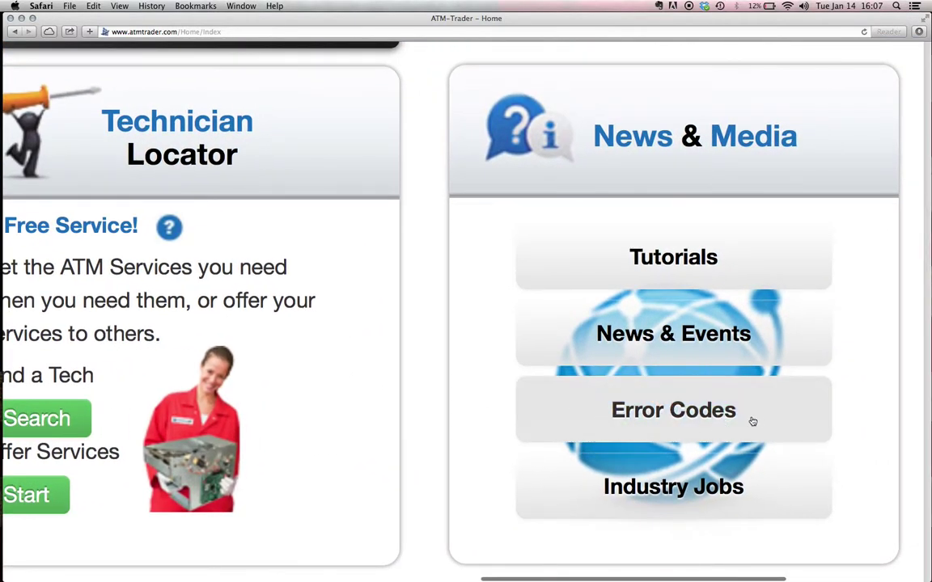
Open Error Codes and filter them to vendor Tranax and model MB1500.
click(694, 408)
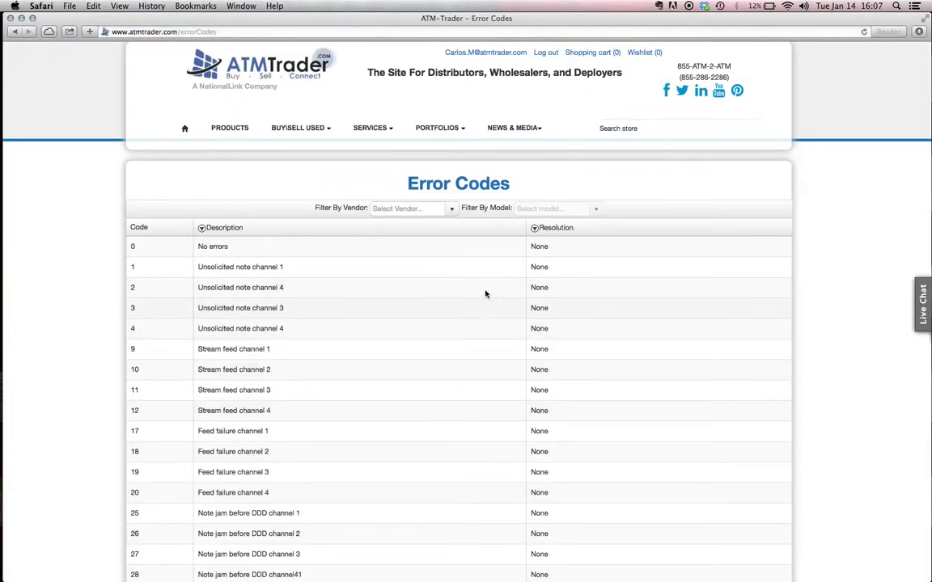
click(452, 212)
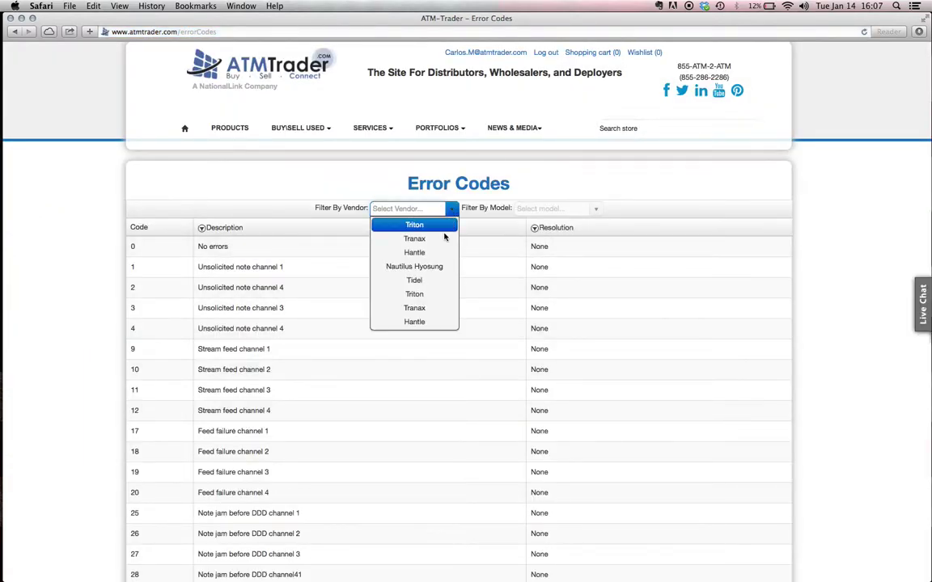
click(442, 239)
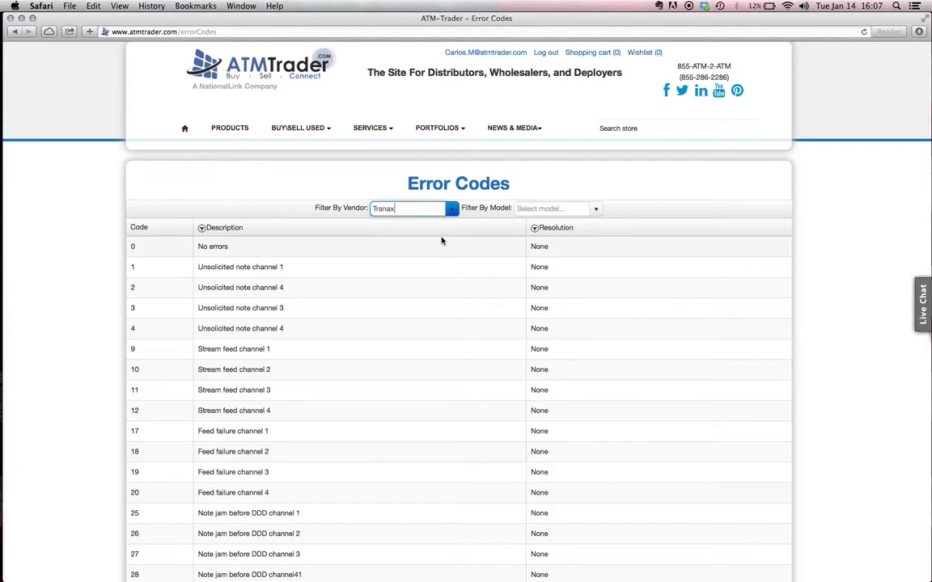
click(595, 209)
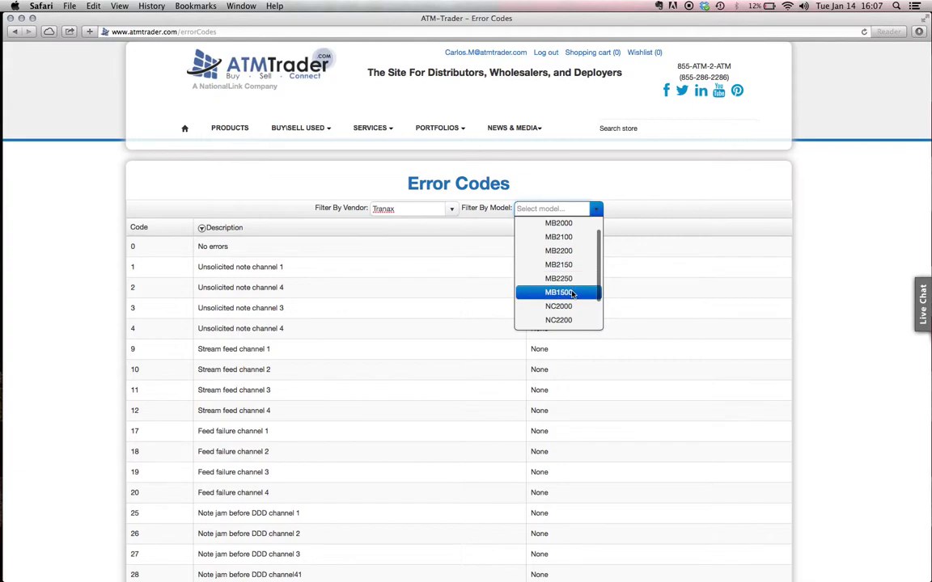
click(572, 293)
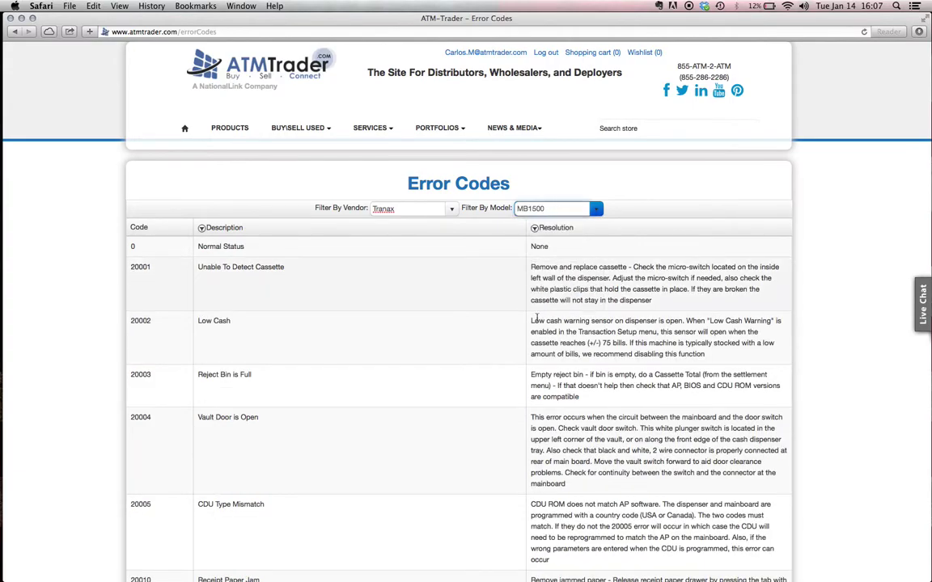
Scroll through the 247 Tranax MB1500 error codes and their resolutions.
scroll(415, 306, down, 5)
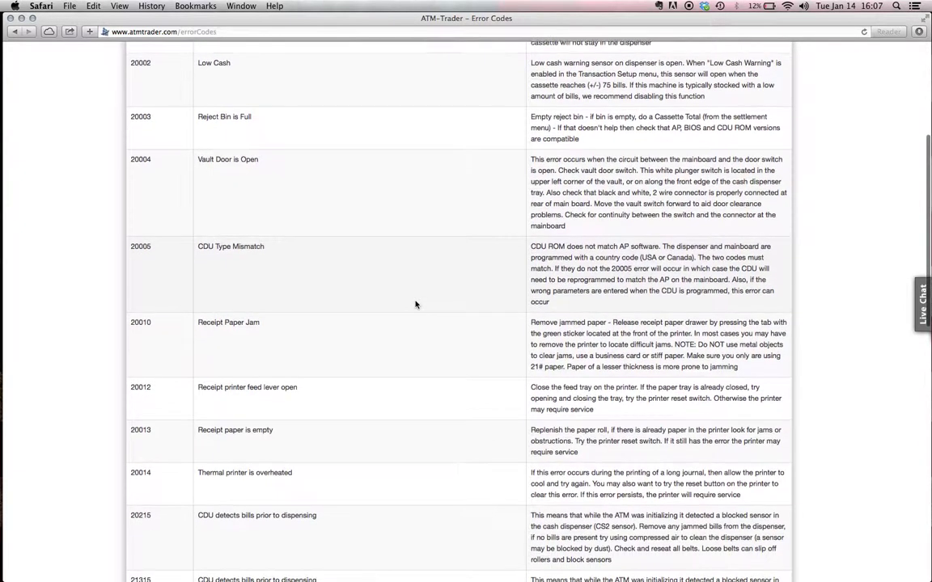
scroll(416, 304, down, 5)
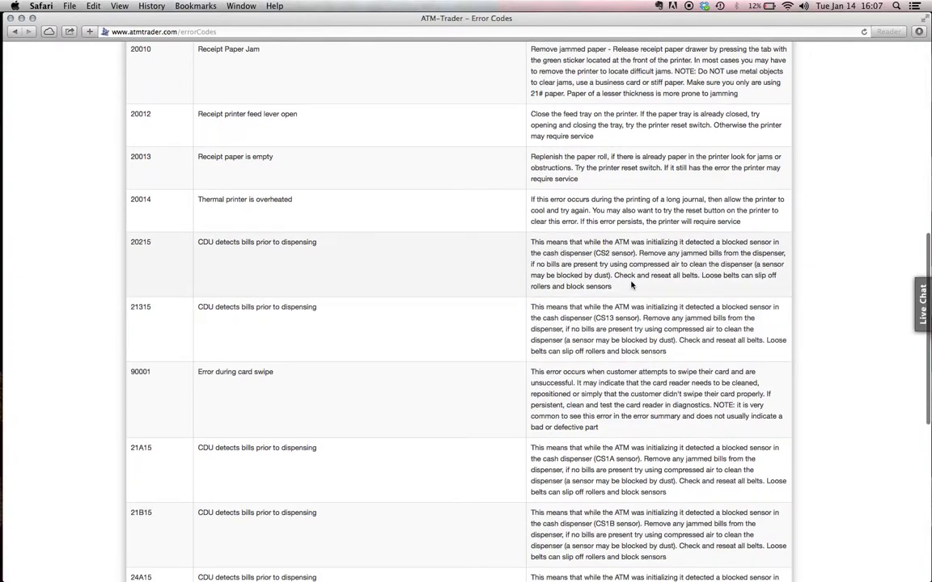
scroll(472, 350, up, 3)
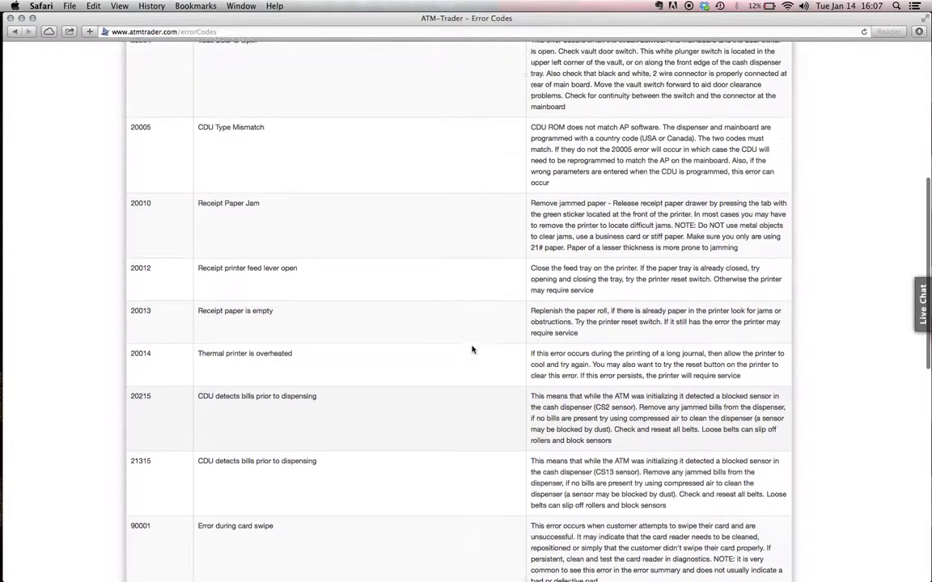
scroll(473, 349, up, 5)
scroll(472, 340, up, 3)
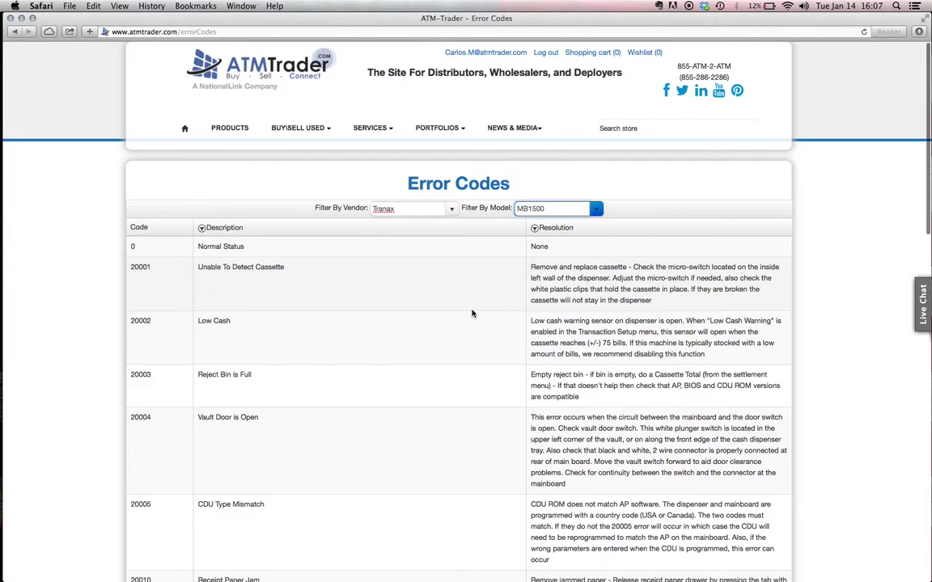
scroll(473, 315, down, 4)
scroll(474, 318, down, 2)
scroll(477, 320, down, 4)
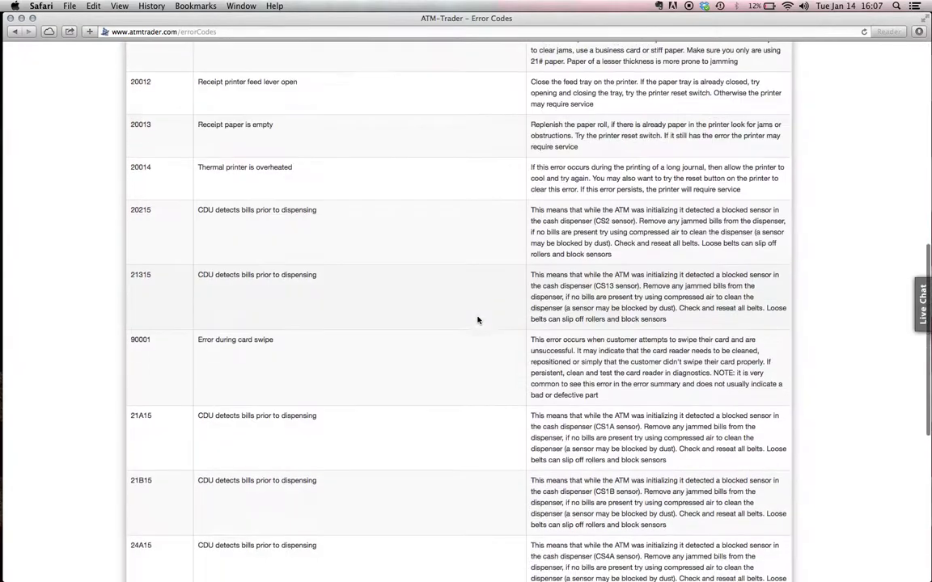
scroll(477, 320, down, 1)
scroll(477, 321, down, 3)
scroll(478, 321, down, 1)
scroll(477, 320, down, 1)
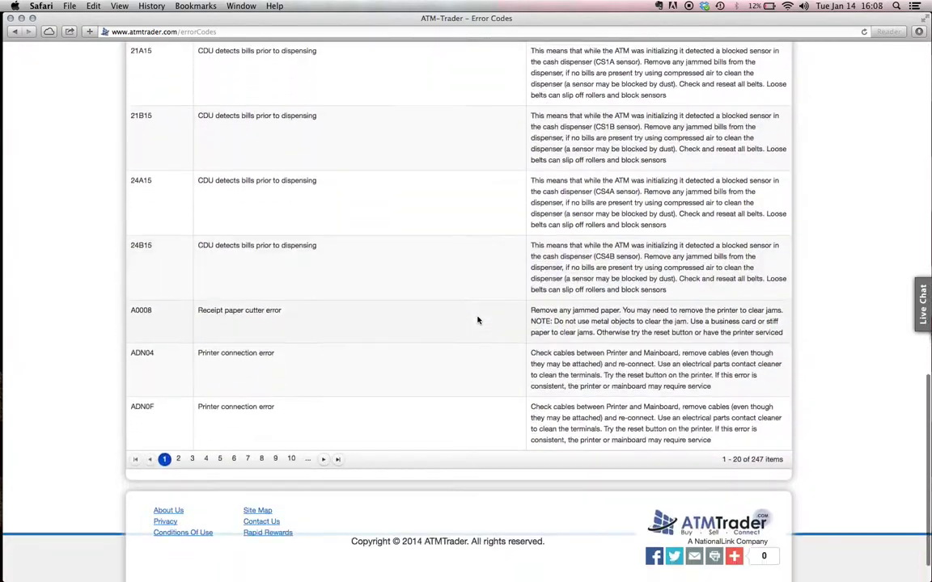
scroll(477, 321, up, 1)
scroll(477, 320, up, 2)
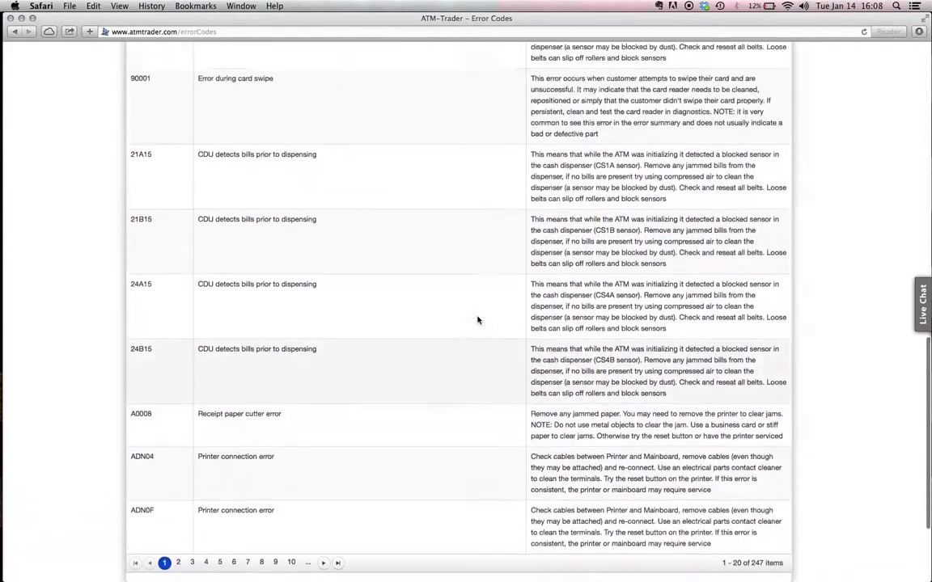
scroll(477, 320, up, 5)
scroll(478, 321, up, 5)
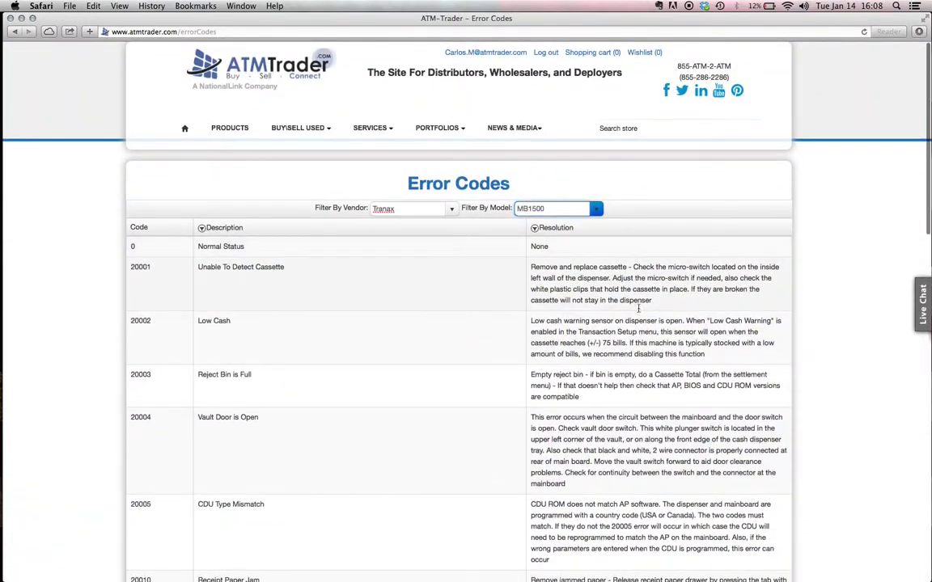
Return to the ATMTrader home page from the Tranax MB1500 error codes.
click(230, 77)
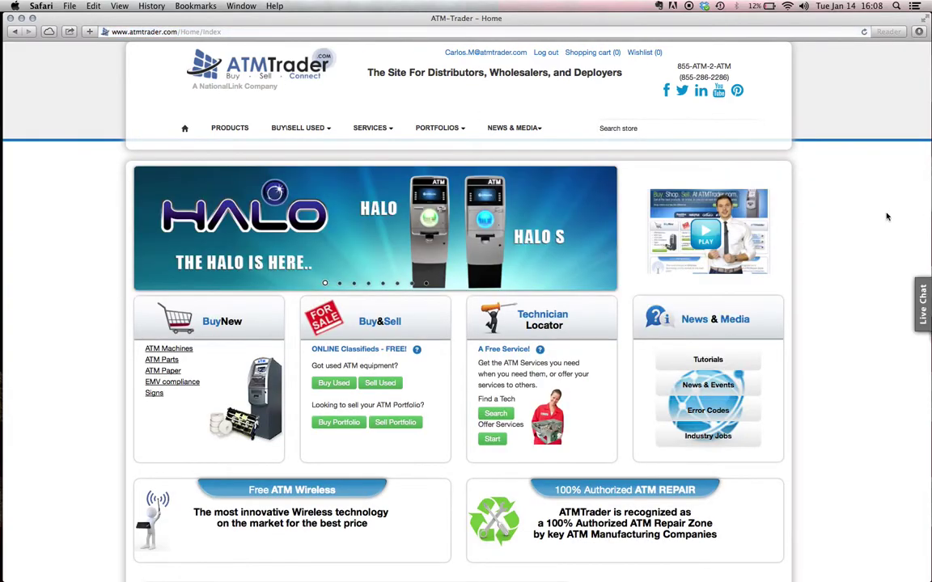